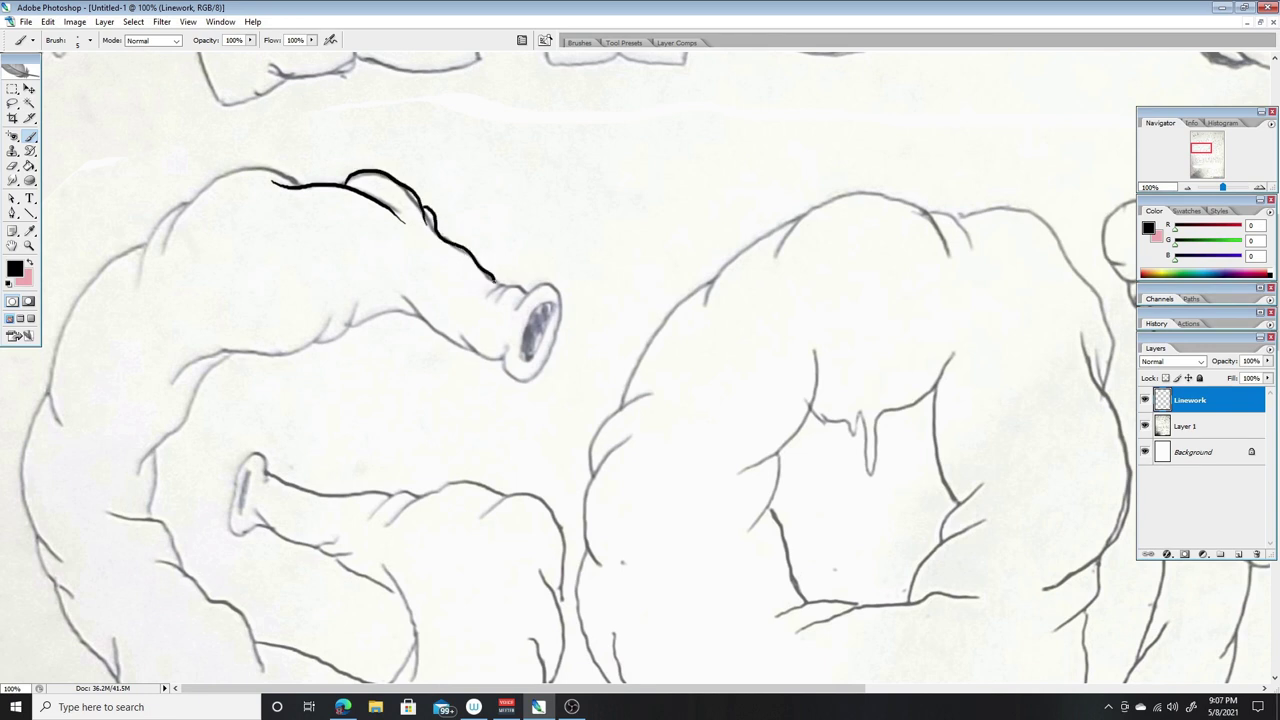
- Ink the open tube end of the large G's upper arm and its inner contour down to the lower hook
left_click_drag(518, 300, 504, 378)
left_click_drag(492, 338, 502, 360)
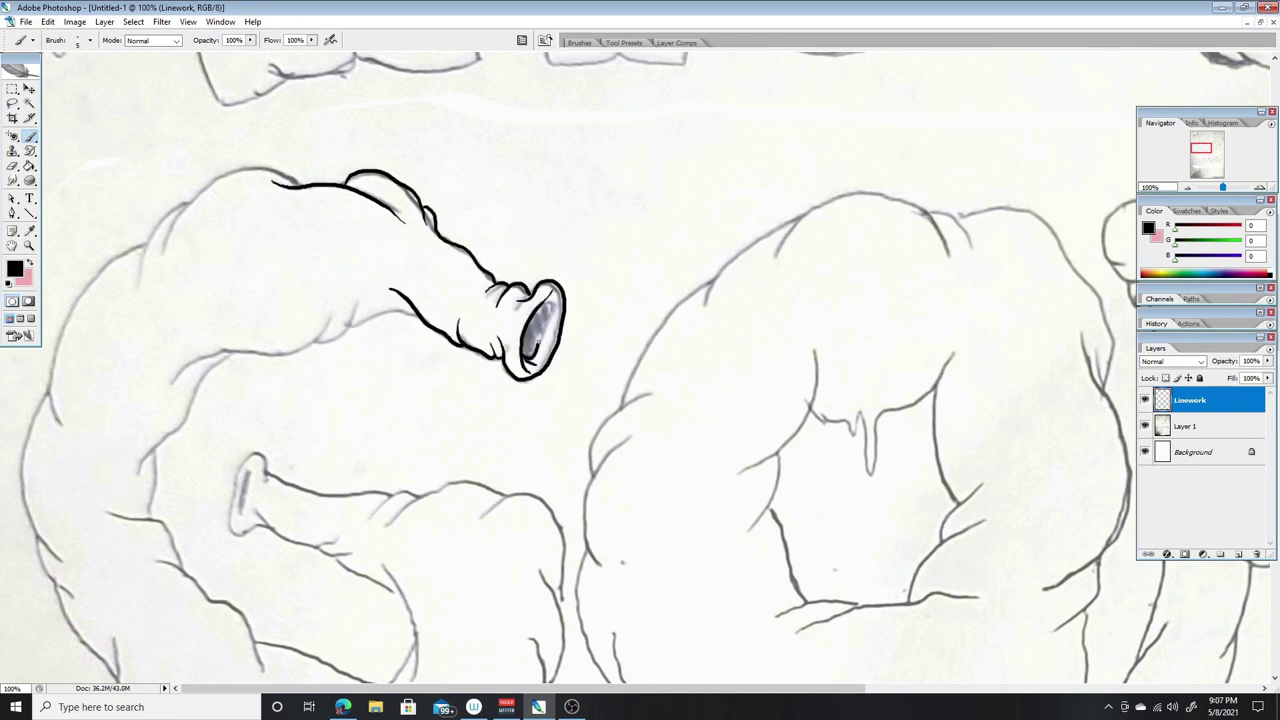
mouse_move(350, 318)
left_mouse_down()
mouse_move(174, 380)
mouse_move(140, 488)
mouse_move(205, 491)
left_mouse_up()
scroll(300, 370, "down", 3)
left_click_drag(256, 535, 385, 578)
mouse_move(305, 595)
left_mouse_down()
mouse_move(360, 582)
mouse_move(418, 545)
left_mouse_up()
left_click_drag(380, 463, 408, 595)
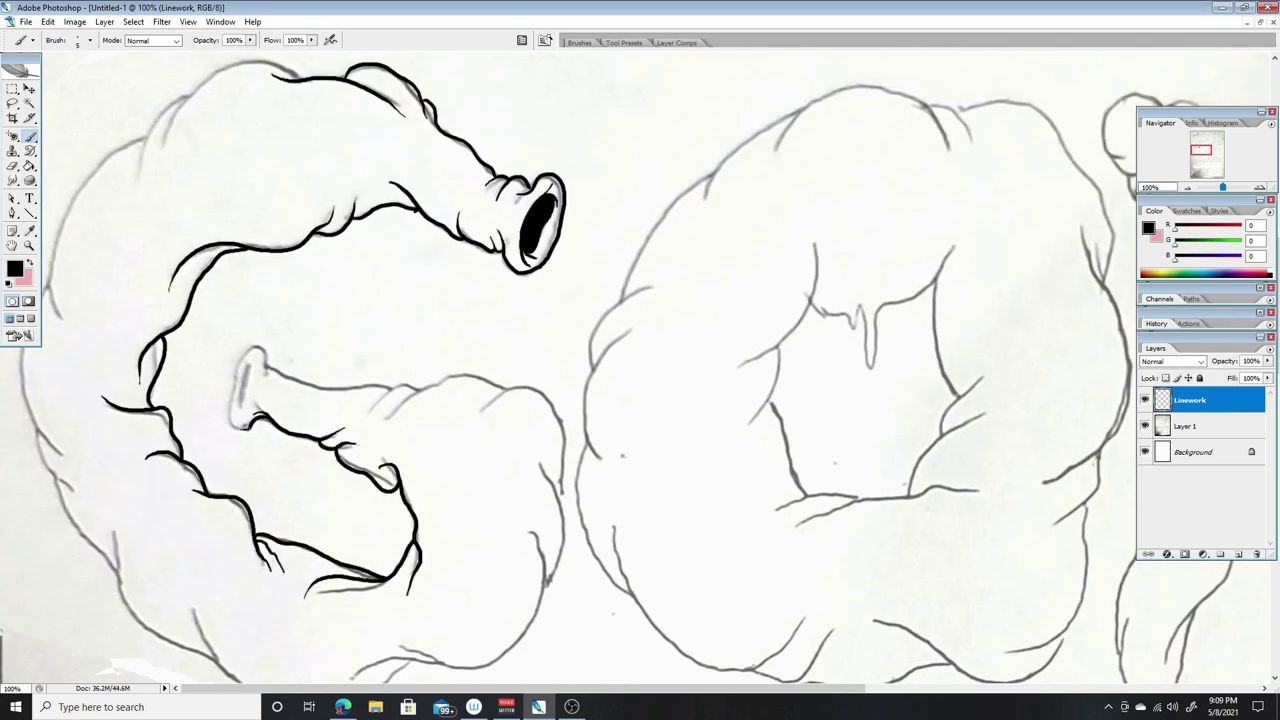
- Ink the top and outer right edge of the large G's lower hook, including its flesh folds
mouse_move(365, 415)
left_mouse_down()
mouse_move(468, 377)
mouse_move(490, 402)
left_mouse_up()
mouse_move(492, 386)
left_mouse_down()
mouse_move(566, 482)
mouse_move(545, 585)
left_mouse_up()
scroll(300, 370, "down", 2)
mouse_move(383, 557)
left_mouse_down()
mouse_move(438, 578)
mouse_move(546, 488)
left_mouse_up()
left_click_drag(522, 438, 545, 492)
- Ink the large G's bottom curve and outer left contour up to the top of the letter
mouse_move(190, 510)
left_mouse_down()
mouse_move(194, 530)
mouse_move(412, 580)
left_mouse_up()
left_click_drag(112, 438, 210, 570)
left_click_drag(56, 395, 120, 490)
scroll(300, 370, "up", 3)
mouse_move(88, 552)
left_mouse_down()
mouse_move(40, 478)
mouse_move(30, 348)
mouse_move(170, 145)
mouse_move(310, 100)
left_mouse_up()
- Ink the inner hole of the large O, with folds at its corners and drips hanging from its upper edge
scroll(433, 302, "right", 4)
mouse_move(517, 420)
left_mouse_down()
mouse_move(600, 345)
mouse_move(632, 420)
mouse_move(745, 272)
left_mouse_up()
left_click_drag(783, 440, 722, 474)
left_click_drag(756, 430, 690, 540)
left_click_drag(568, 398, 528, 488)
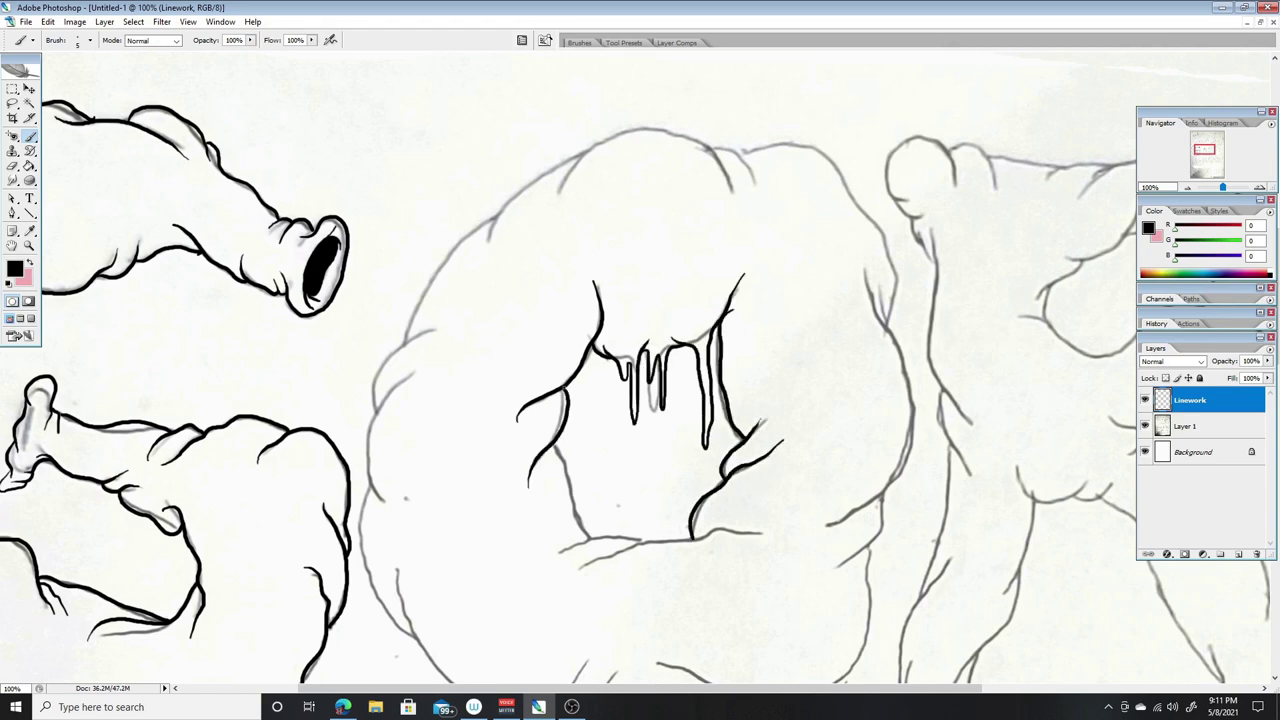
left_click_drag(576, 578, 698, 540)
left_click_drag(696, 540, 784, 526)
- Ink the large O's lower-left contour and bottom edge with fold lines and hanging drips
left_click_drag(420, 362, 366, 470)
left_click_drag(366, 470, 372, 570)
left_click_drag(384, 498, 416, 516)
scroll(372, 560, "down", 4)
left_click_drag(386, 442, 394, 508)
left_click_drag(404, 458, 410, 490)
mouse_move(397, 410)
left_mouse_down()
mouse_move(500, 560)
mouse_move(590, 500)
mouse_move(645, 570)
mouse_move(734, 548)
left_mouse_up()
left_click_drag(658, 504, 775, 615)
left_click_drag(780, 560, 820, 558)
- Ink the large O's right side, lumpy top edge and upper-left contour
left_click_drag(858, 473, 905, 125)
scroll(900, 150, "up", 5)
left_click_drag(900, 394, 740, 220)
mouse_move(558, 290)
left_mouse_down()
mouse_move(562, 262)
mouse_move(745, 210)
left_mouse_up()
left_click_drag(710, 215, 770, 265)
left_click_drag(568, 238, 406, 414)
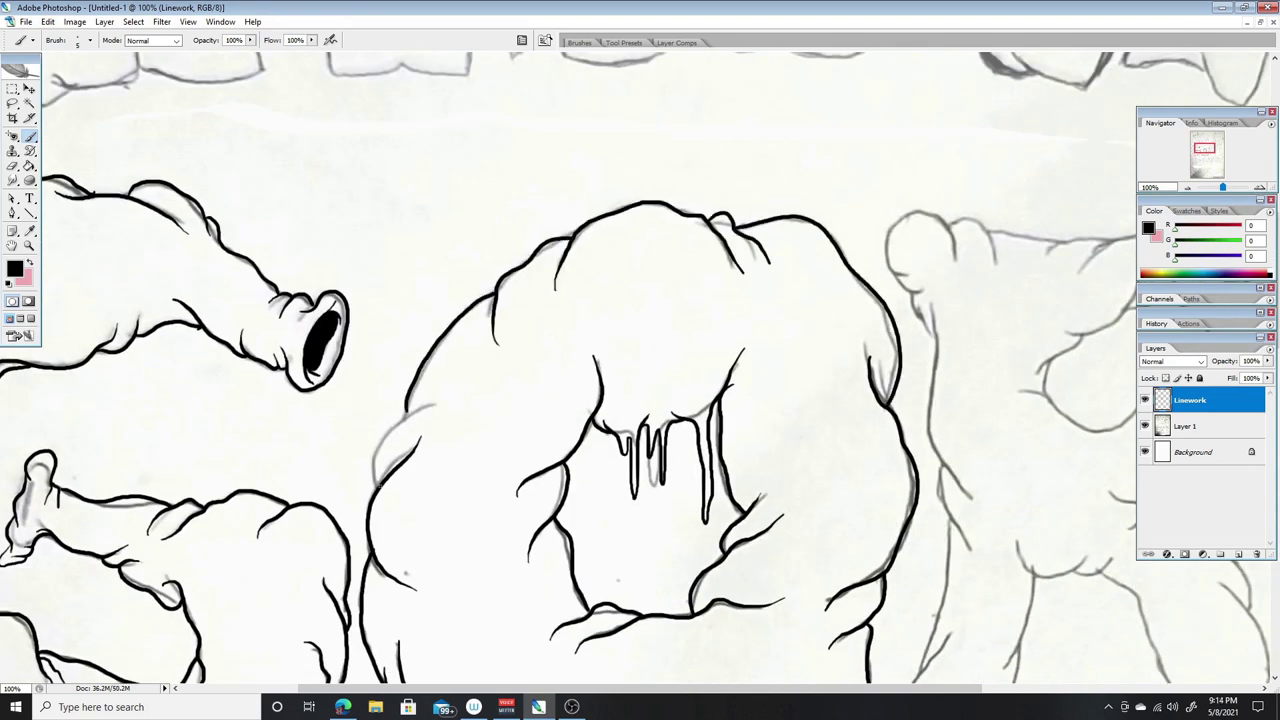
- Ink the large R's upper-left corner, left stem edge and left foot with drips
left_click_drag(968, 248, 501, 156)
left_click_drag(460, 214, 494, 402)
scroll(480, 350, "down", 2)
left_click_drag(466, 266, 506, 420)
left_click_drag(480, 418, 432, 592)
mouse_move(440, 560)
left_mouse_down()
mouse_move(448, 679)
mouse_move(502, 578)
left_mouse_up()
left_click_drag(512, 546, 484, 602)
- Ink the inner edges of the large R's legs, the dripping crotch between them and the right foot with drips
left_click_drag(554, 466, 482, 584)
left_click_drag(548, 358, 556, 470)
left_click_drag(560, 400, 616, 396)
mouse_move(614, 400)
left_mouse_down()
mouse_move(660, 376)
mouse_move(706, 508)
left_mouse_up()
scroll(700, 500, "down", 3)
left_click_drag(740, 388, 806, 550)
left_click_drag(836, 488, 826, 542)
left_click_drag(822, 400, 842, 500)
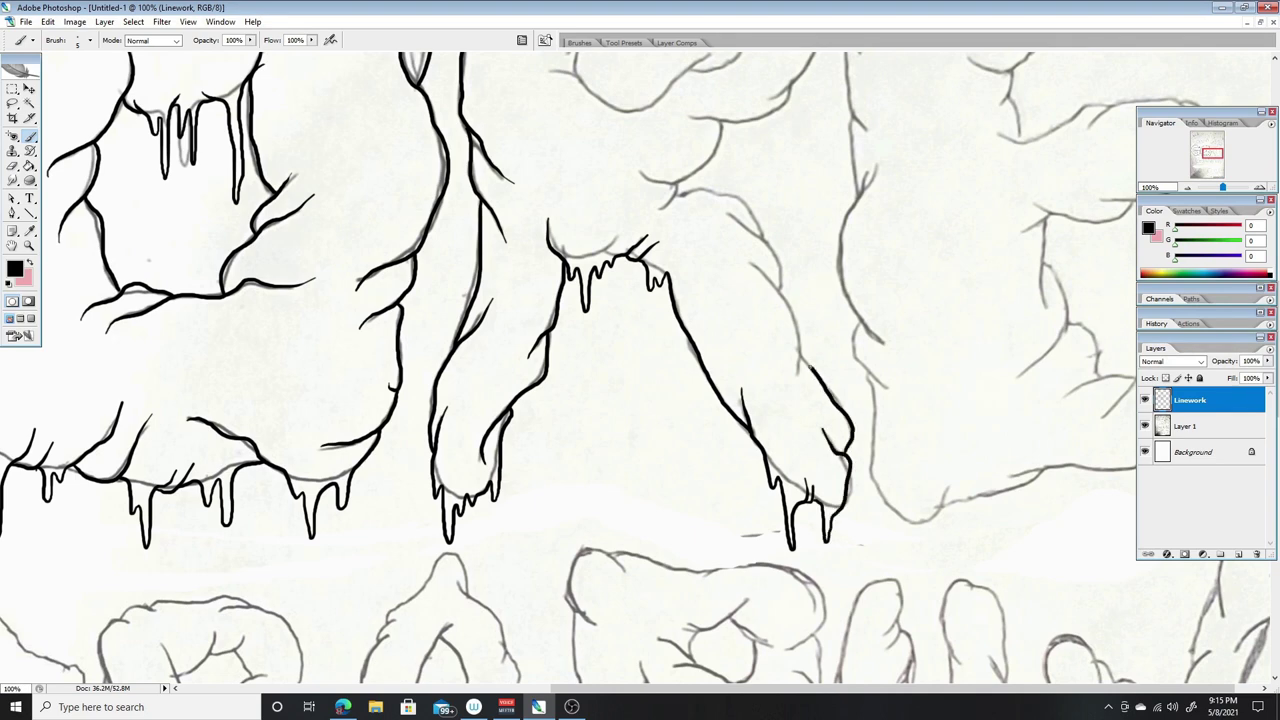
- Ink the outer edge of the large R's right leg and the outer right side of its bowl
left_click_drag(646, 212, 716, 186)
left_click_drag(714, 190, 768, 242)
scroll(700, 400, "up", 6)
mouse_move(636, 472)
left_mouse_down()
mouse_move(726, 440)
mouse_move(790, 390)
left_mouse_up()
left_click_drag(744, 270, 780, 404)
- Ink the large R's lumpy top edge and the inner hole of its bowl with drips
left_click_drag(478, 196, 528, 258)
left_click_drag(510, 206, 660, 204)
left_click_drag(656, 206, 776, 262)
left_click_drag(668, 252, 590, 312)
mouse_move(690, 280)
left_mouse_down()
mouse_move(676, 352)
mouse_move(748, 340)
left_mouse_up()
left_click_drag(750, 350, 692, 366)
left_click_drag(540, 372, 650, 405)
- Ink the large E's upper-left corner, top arm and middle arm
mouse_move(873, 374)
left_mouse_down()
mouse_move(829, 374)
mouse_move(860, 242)
left_mouse_up()
mouse_move(896, 240)
left_mouse_down()
mouse_move(1050, 184)
mouse_move(1136, 212)
left_mouse_up()
mouse_move(1166, 248)
left_mouse_down()
mouse_move(1104, 300)
mouse_move(924, 364)
mouse_move(1022, 408)
mouse_move(1180, 440)
mouse_move(990, 505)
mouse_move(990, 365)
left_mouse_up()
left_click_drag(970, 394, 1016, 374)
- Ink the folds below the large E's middle arm and the contour of its lower arm with drips at the tip
left_click_drag(996, 398, 1030, 540)
left_click_drag(1028, 480, 1064, 540)
left_click_drag(1024, 590, 1126, 514)
mouse_move(1122, 564)
left_mouse_down()
mouse_move(1176, 504)
mouse_move(1236, 600)
left_mouse_up()
left_click_drag(1188, 620, 1140, 680)
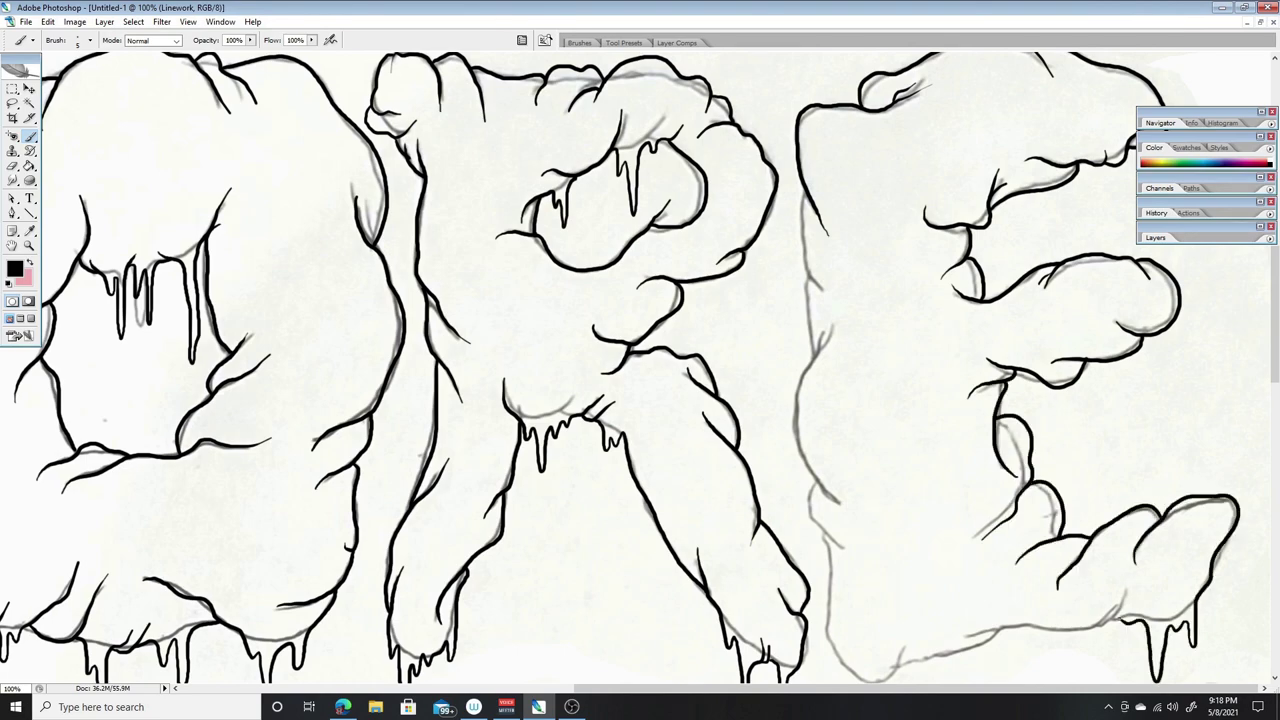
- Ink the large E's dripping bottom edge and the folded contour of its left side
left_click_drag(1112, 602, 1050, 634)
scroll(1018, 308, "down", 2)
mouse_move(826, 500)
left_mouse_down()
mouse_move(906, 572)
mouse_move(1074, 560)
left_mouse_up()
left_click_drag(852, 460, 828, 518)
left_click_drag(860, 420, 808, 480)
left_click_drag(838, 236, 858, 420)
- Add hanging drips and contour lines along the large G's lower-left side and bottom edge
key("ctrl+minus")
key("ctrl+minus")
key("e")
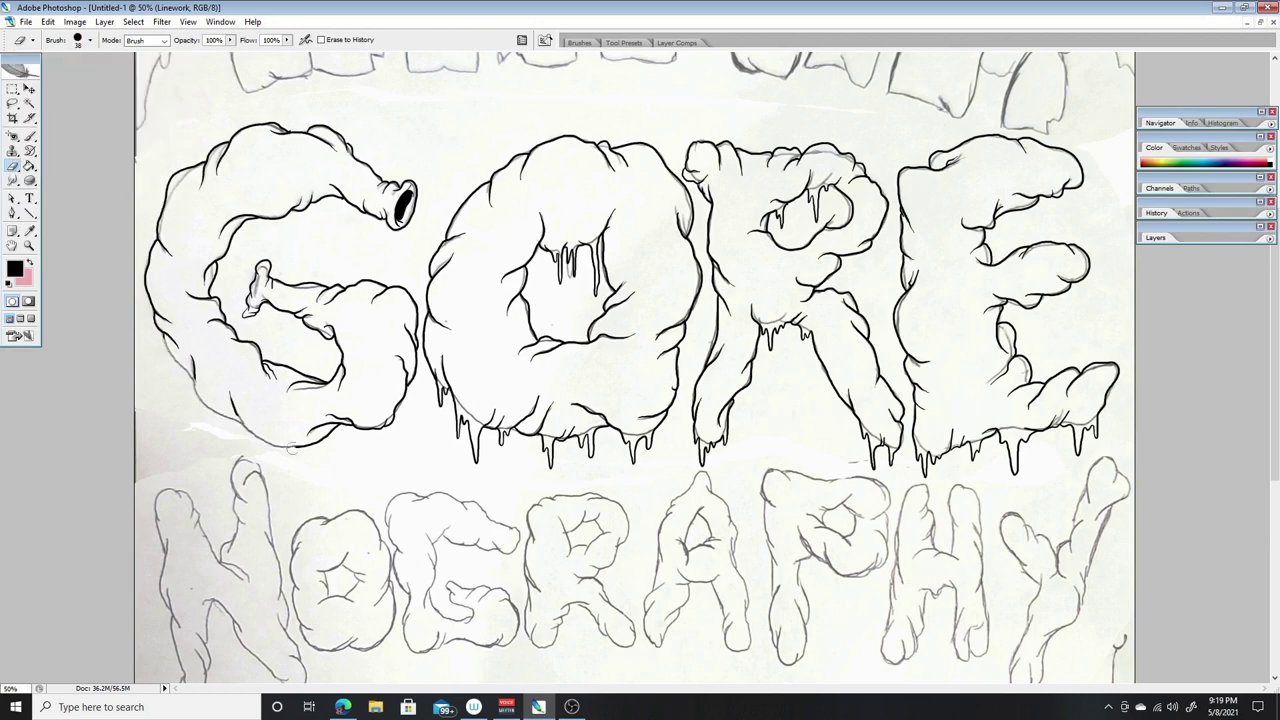
key("ctrl+alt+0")
left_click_drag(613, 693, 423, 693)
key("b")
left_click_drag(58, 298, 86, 428)
left_click_drag(84, 366, 146, 536)
left_click_drag(144, 472, 276, 578)
left_click_drag(276, 522, 412, 562)
left_click_drag(414, 478, 460, 510)
mouse_move(458, 482)
left_mouse_down()
mouse_move(466, 548)
mouse_move(518, 464)
left_mouse_up()
- Ink the outline of the small N in the second row, with fold lines and drips under its legs
scroll(552, 553, "down", 4)
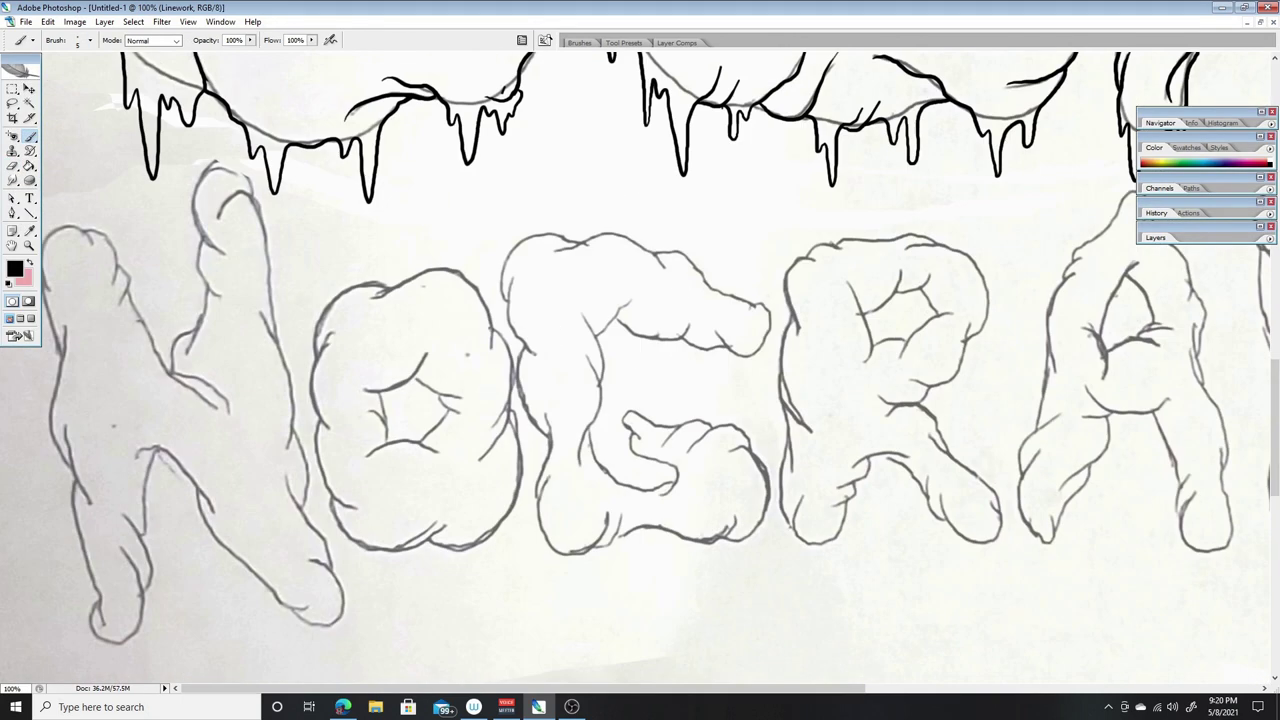
mouse_move(212, 318)
left_mouse_down()
mouse_move(258, 240)
mouse_move(326, 664)
left_mouse_up()
left_click_drag(208, 500, 242, 655)
mouse_move(130, 500)
left_mouse_down()
mouse_move(205, 495)
mouse_move(125, 660)
mouse_move(76, 484)
mouse_move(46, 287)
left_mouse_up()
- Ink the small O's outer outline with drips along the bottom, and start its inner hole
mouse_move(338, 330)
left_mouse_down()
mouse_move(316, 440)
mouse_move(380, 567)
left_mouse_up()
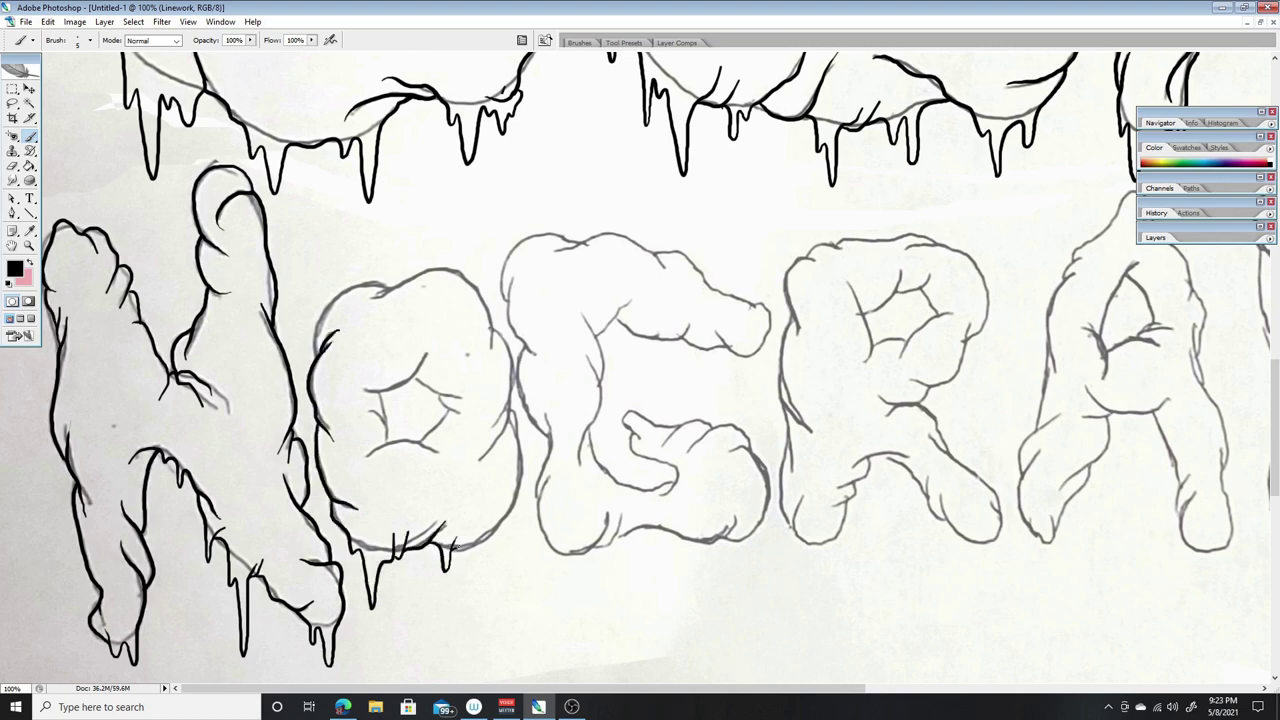
left_click_drag(452, 545, 505, 522)
left_click_drag(512, 422, 506, 526)
left_click_drag(318, 352, 492, 336)
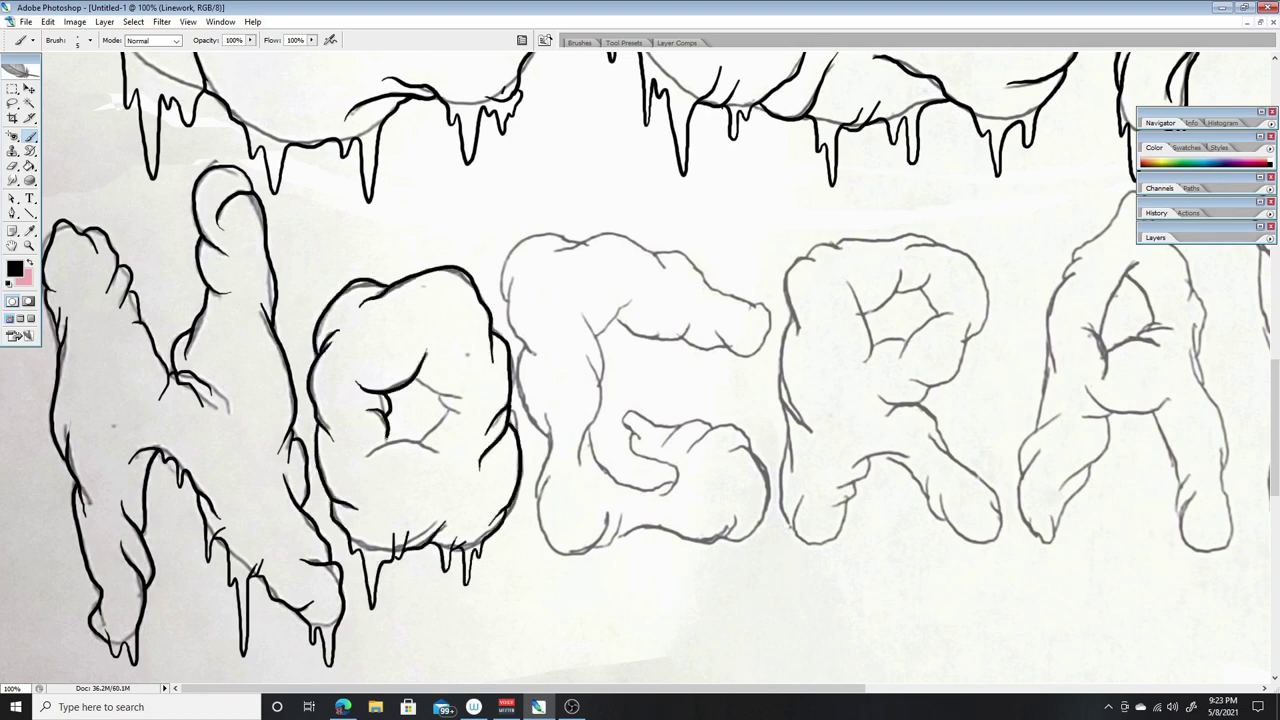
- Ink the small G's outline, inner curve and upper arm, with drips along its bottom edge
left_click_drag(550, 438, 558, 608)
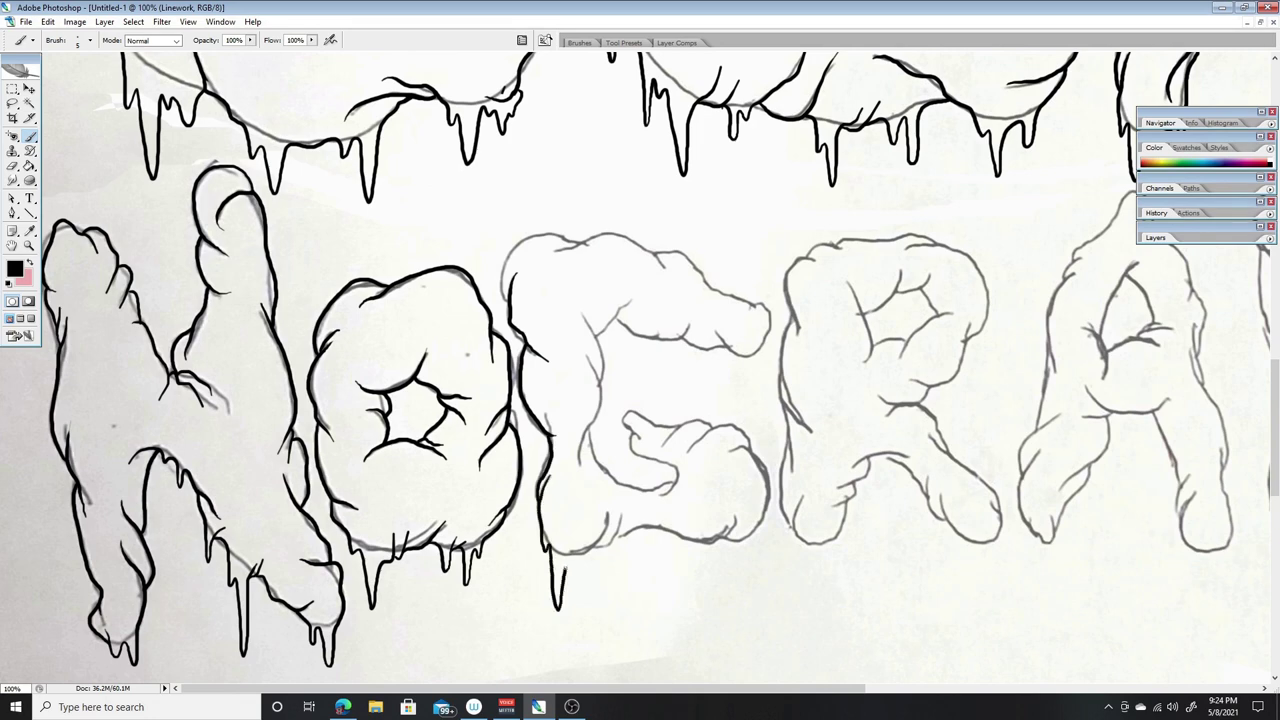
mouse_move(625, 530)
left_mouse_down()
mouse_move(696, 530)
mouse_move(740, 450)
left_mouse_up()
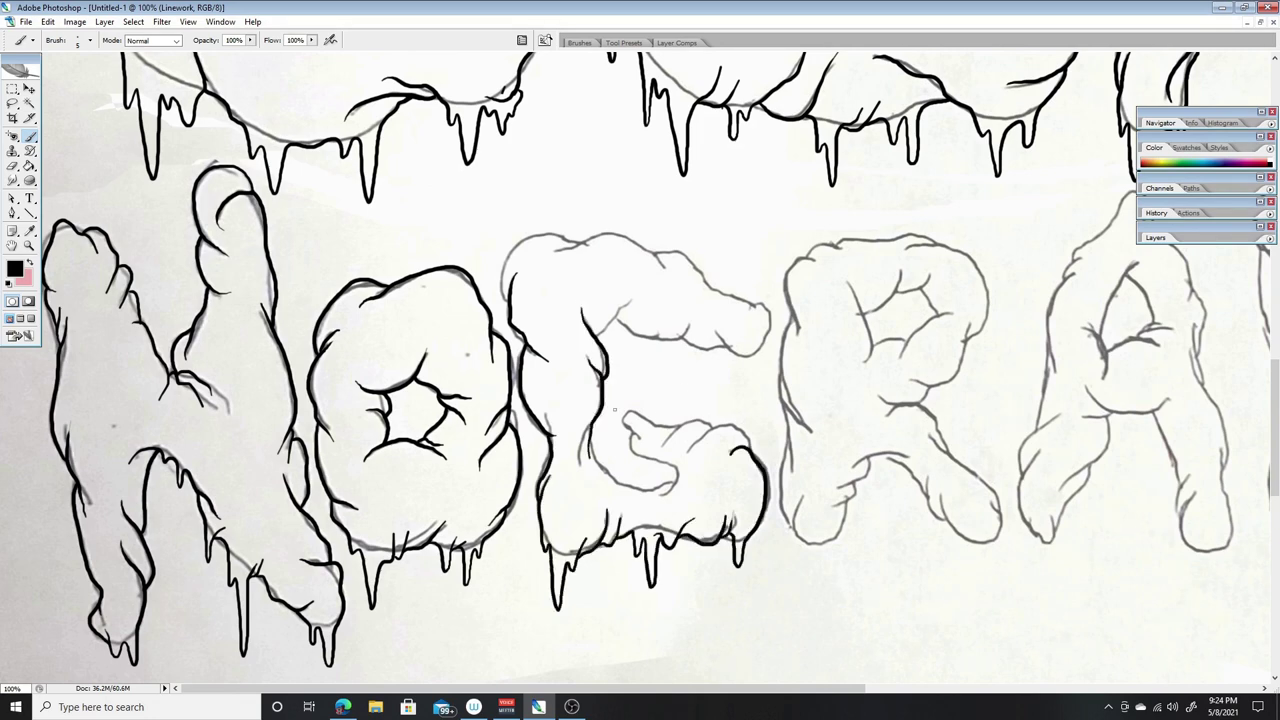
left_click_drag(628, 418, 668, 462)
mouse_move(645, 340)
left_mouse_down()
mouse_move(765, 305)
mouse_move(656, 250)
left_mouse_up()
left_click_drag(580, 240, 500, 290)
- Ink the small R's stem, dripping legs, outer bowl and inner hole
scroll(620, 300, "right", 5)
mouse_move(678, 240)
left_mouse_down()
mouse_move(560, 232)
mouse_move(528, 340)
left_mouse_up()
left_click_drag(562, 245, 677, 232)
left_click_drag(522, 432, 540, 560)
left_click_drag(548, 505, 562, 615)
mouse_move(578, 516)
left_mouse_down()
mouse_move(610, 462)
mouse_move(740, 540)
left_mouse_up()
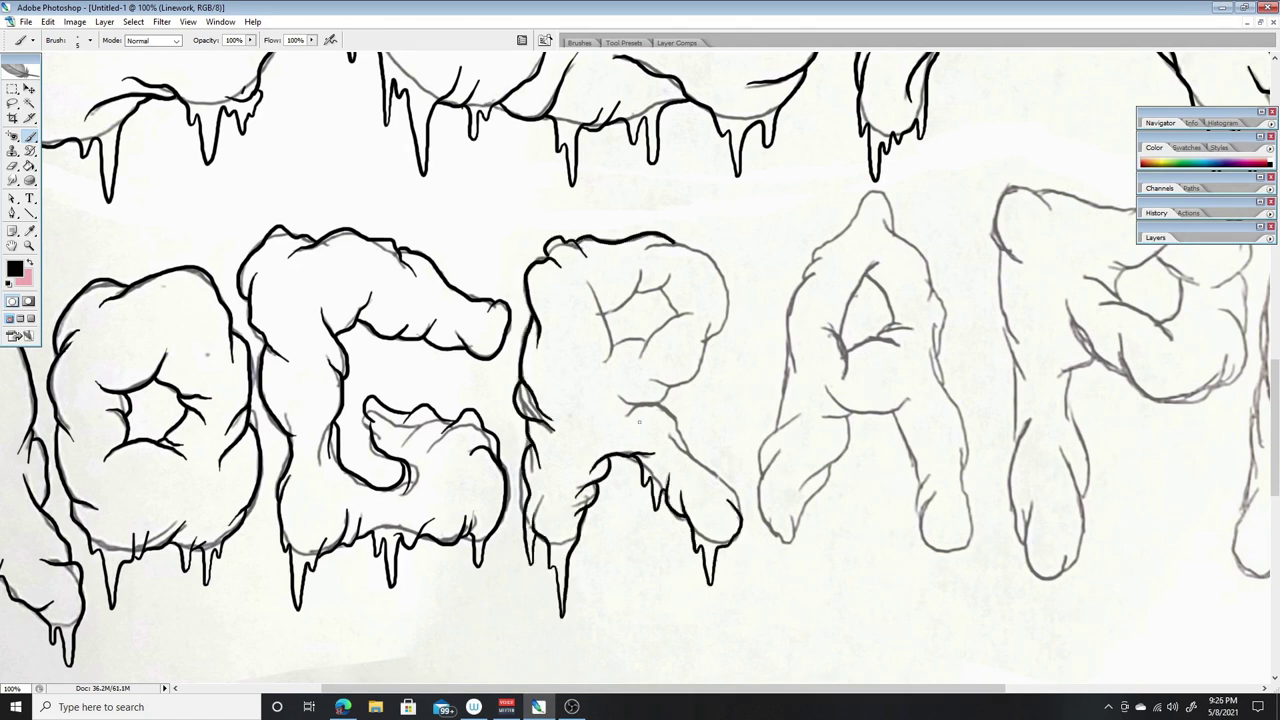
left_click_drag(713, 340, 652, 242)
mouse_move(624, 272)
left_mouse_down()
mouse_move(676, 234)
mouse_move(690, 325)
left_mouse_up()
- Ink the small A's outline, dripping legs, crossbar and triangular inner hole
scroll(640, 400, "right", 5)
mouse_move(455, 295)
left_mouse_down()
mouse_move(435, 430)
mouse_move(575, 235)
mouse_move(630, 470)
left_mouse_up()
mouse_move(455, 415)
left_mouse_down()
mouse_move(416, 470)
mouse_move(458, 510)
mouse_move(506, 414)
left_mouse_up()
left_click_drag(562, 446, 604, 598)
left_click_drag(630, 476, 612, 560)
left_click_drag(498, 336, 528, 262)
left_click_drag(518, 322, 552, 246)
left_click_drag(500, 350, 570, 328)
- Ink the small P's stem, bowl and inner hole, with drips under the foot and bowl
scroll(717, 249, "up", 1)
mouse_move(700, 232)
left_mouse_down()
mouse_move(655, 320)
mouse_move(695, 655)
mouse_move(738, 496)
left_mouse_up()
mouse_move(740, 540)
left_mouse_down()
mouse_move(718, 406)
mouse_move(900, 350)
left_mouse_up()
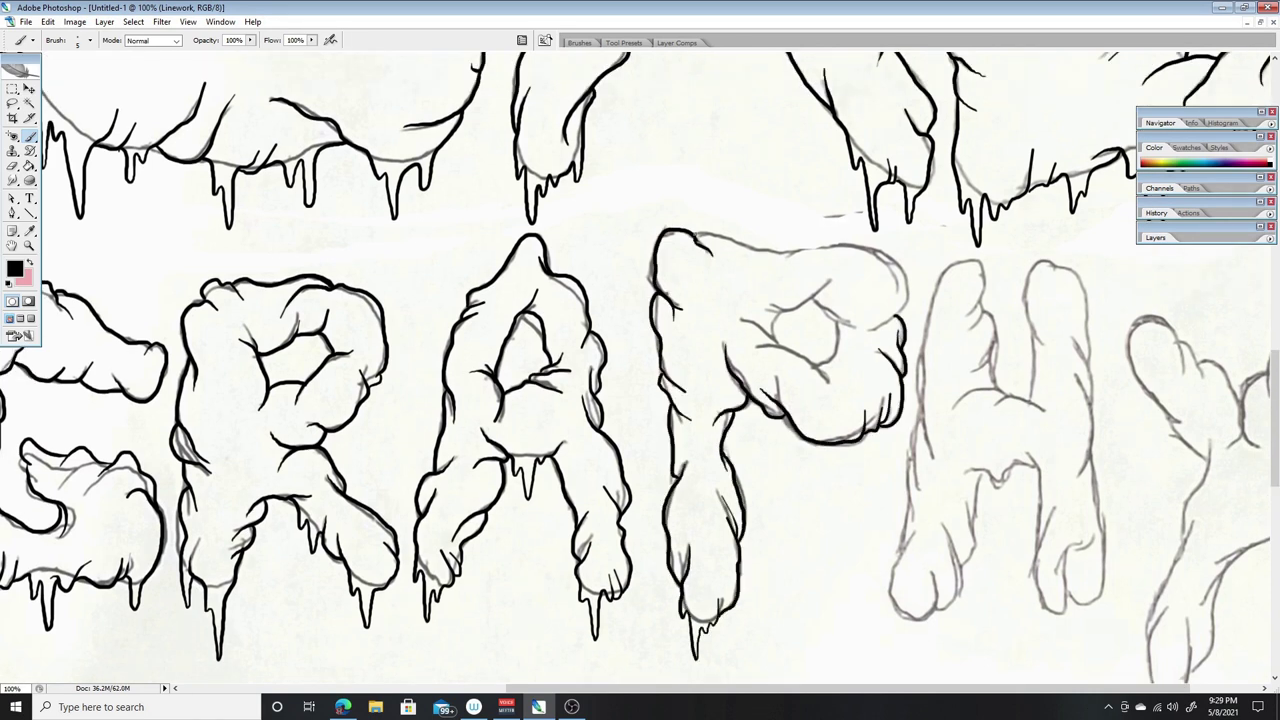
left_click_drag(694, 230, 898, 260)
mouse_move(700, 400)
left_mouse_down()
mouse_move(572, 400)
mouse_move(665, 475)
left_mouse_up()
left_click_drag(705, 445, 710, 505)
- Ink the small H's two uprights and crossbar, with drips under the feet and the crossbar
left_click_drag(798, 425, 860, 270)
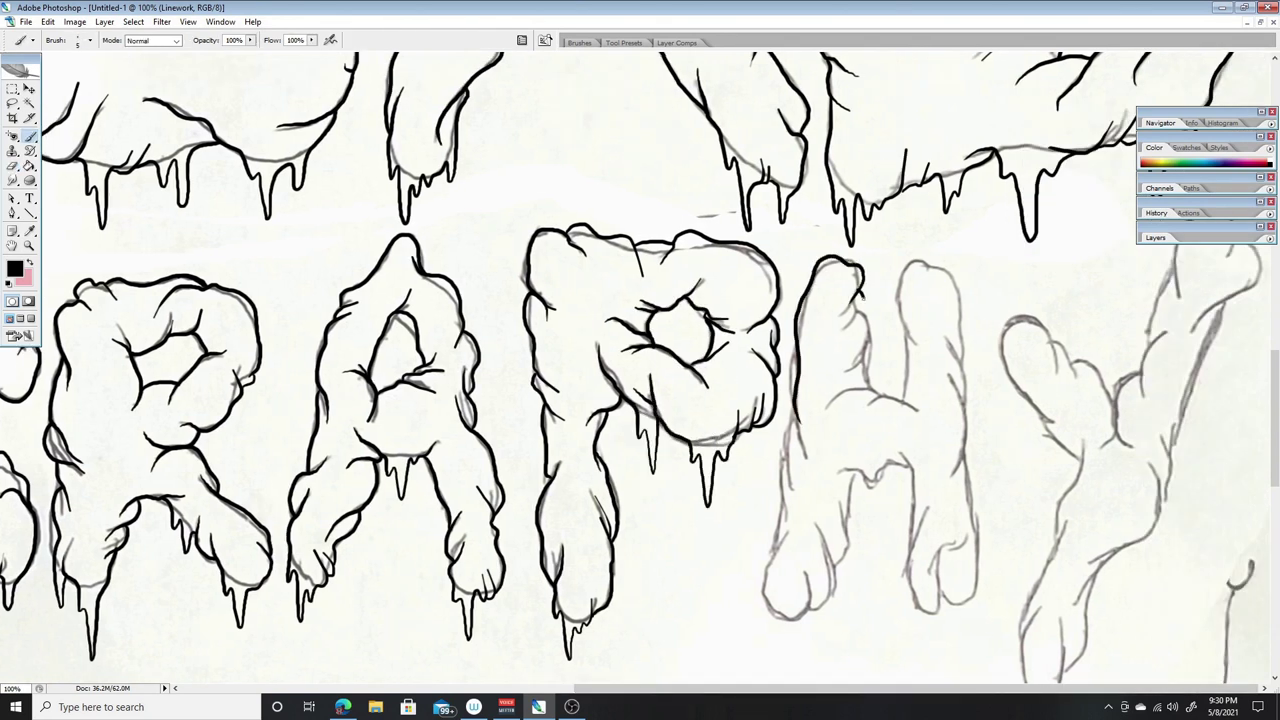
mouse_move(912, 408)
left_mouse_down()
mouse_move(905, 262)
mouse_move(970, 478)
mouse_move(958, 640)
left_mouse_up()
left_click_drag(928, 585, 930, 635)
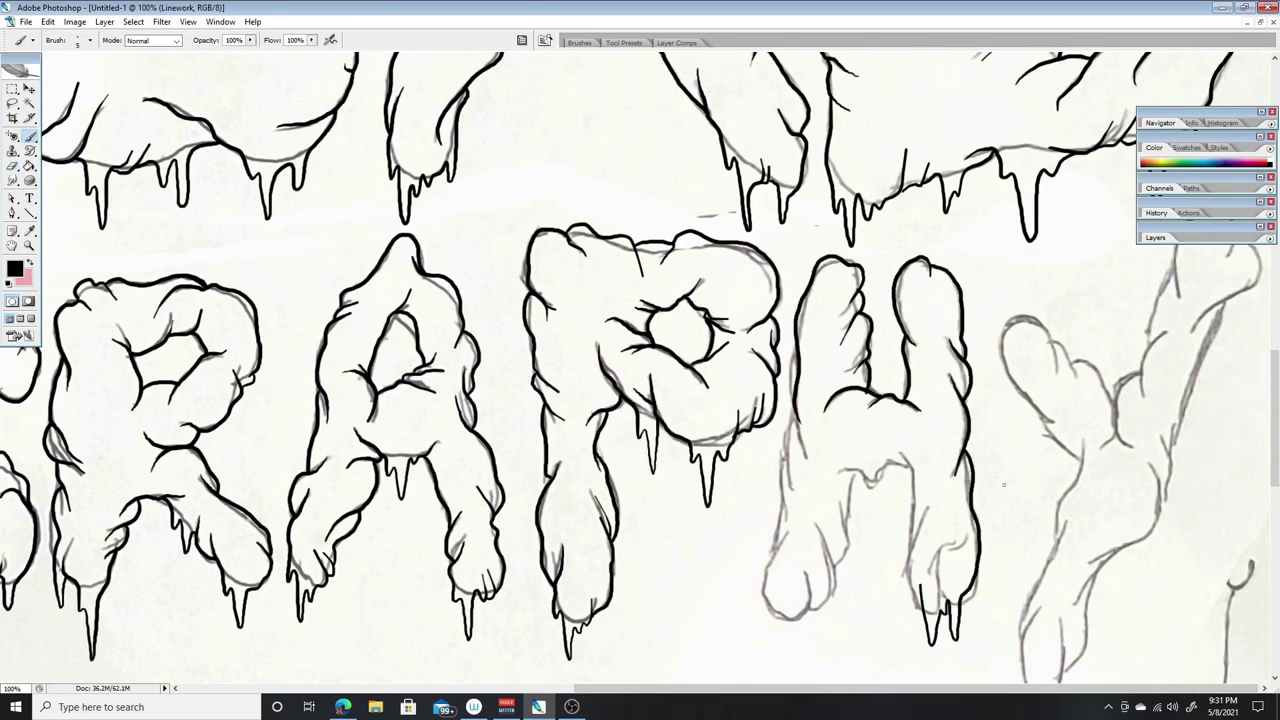
mouse_move(798, 408)
left_mouse_down()
mouse_move(776, 550)
mouse_move(815, 605)
left_mouse_up()
left_click_drag(800, 600, 801, 668)
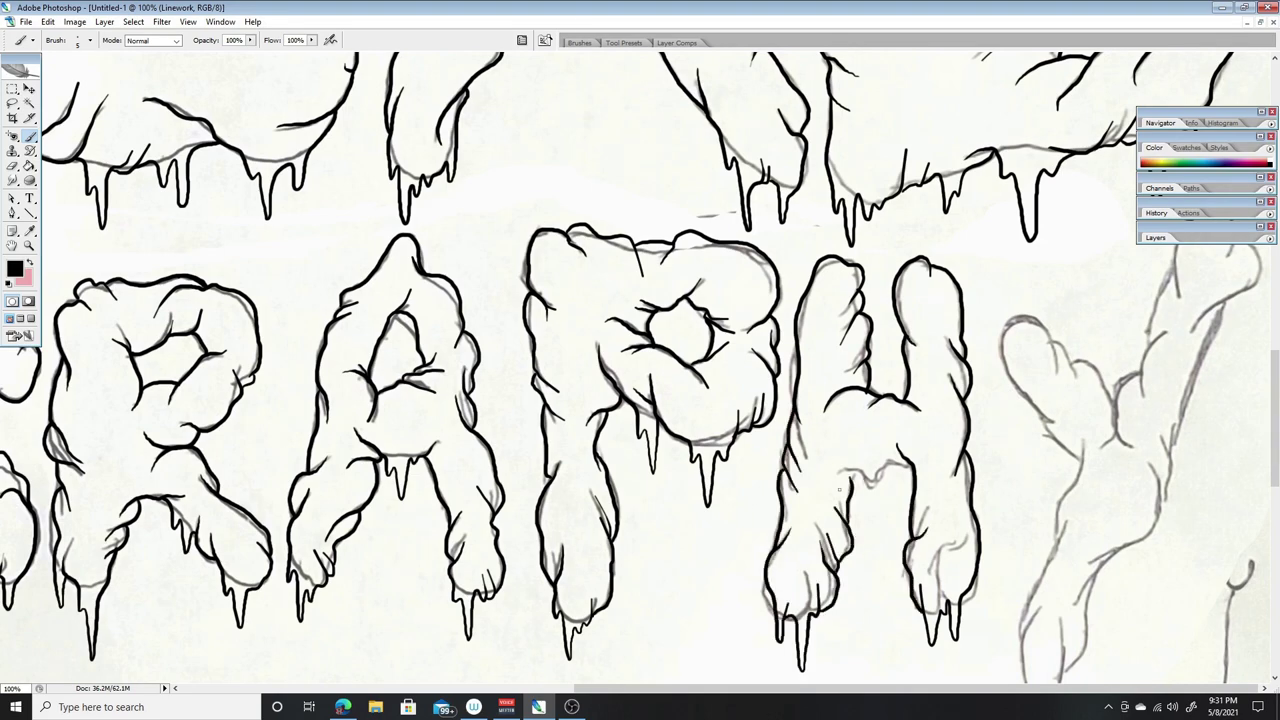
left_click_drag(885, 464, 850, 510)
- Ink the small Y's left arm, stem with drips at its foot, and right arm
left_click_drag(1055, 338, 1052, 378)
left_click_drag(1004, 320, 1066, 436)
mouse_move(1088, 440)
left_mouse_down()
mouse_move(1042, 528)
mouse_move(1045, 390)
left_mouse_up()
mouse_move(1074, 380)
left_mouse_down()
mouse_move(1025, 495)
mouse_move(1030, 620)
left_mouse_up()
left_click_drag(1045, 540, 1077, 564)
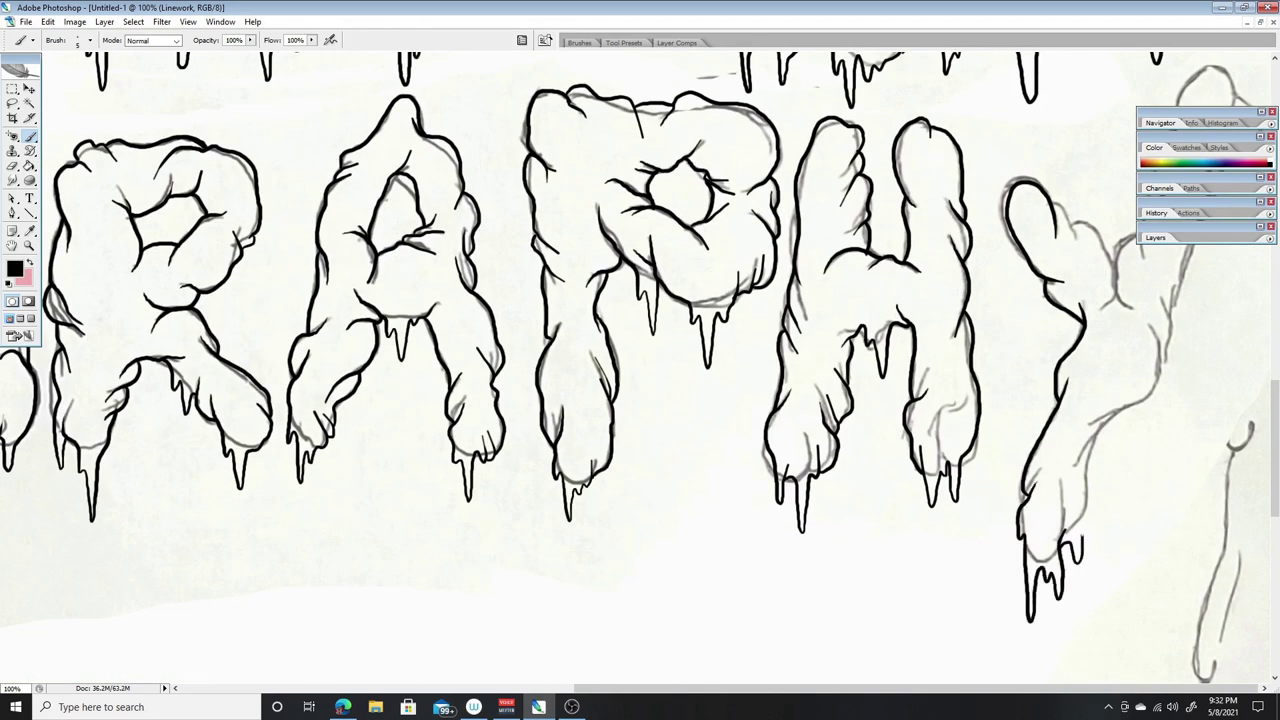
scroll(1130, 420, "up", 3)
scroll(1145, 380, "up", 3)
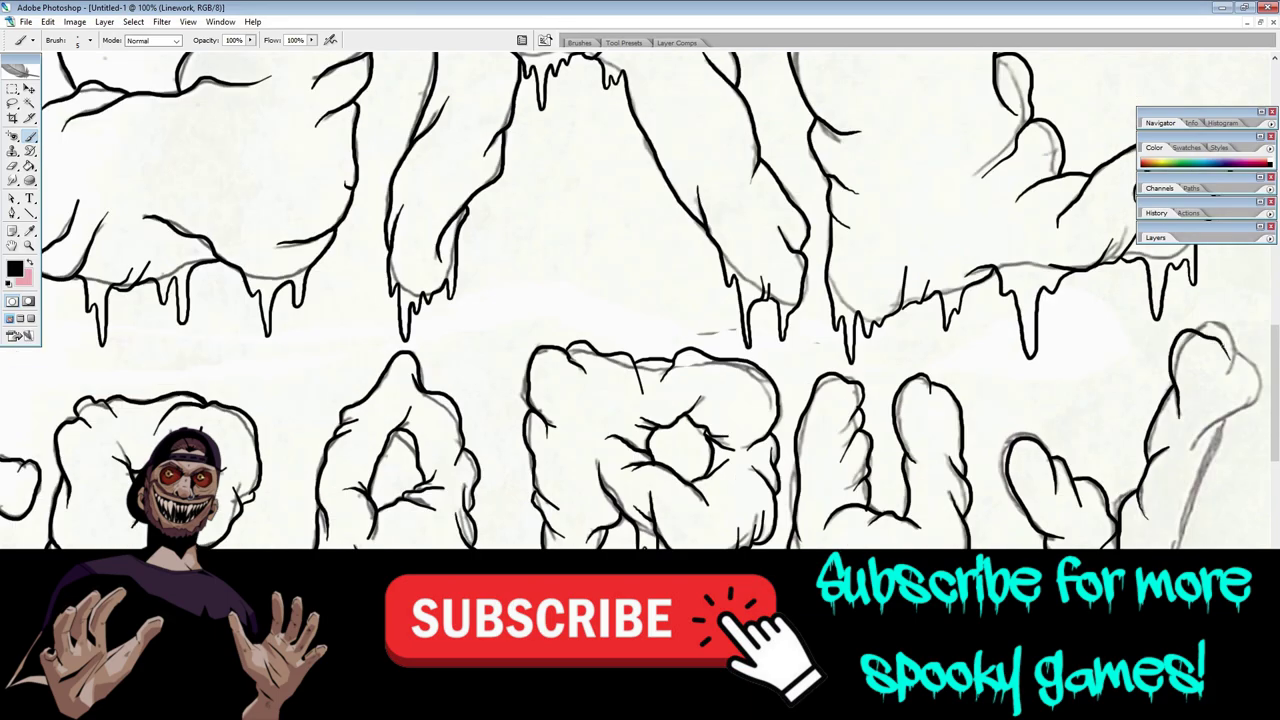
- Review the lettering linework with the Layer 1 sketch hidden
scroll(640, 300, "down", 1)
key("ctrl+minus")
key("ctrl+minus")
scroll(640, 300, "up", 2)
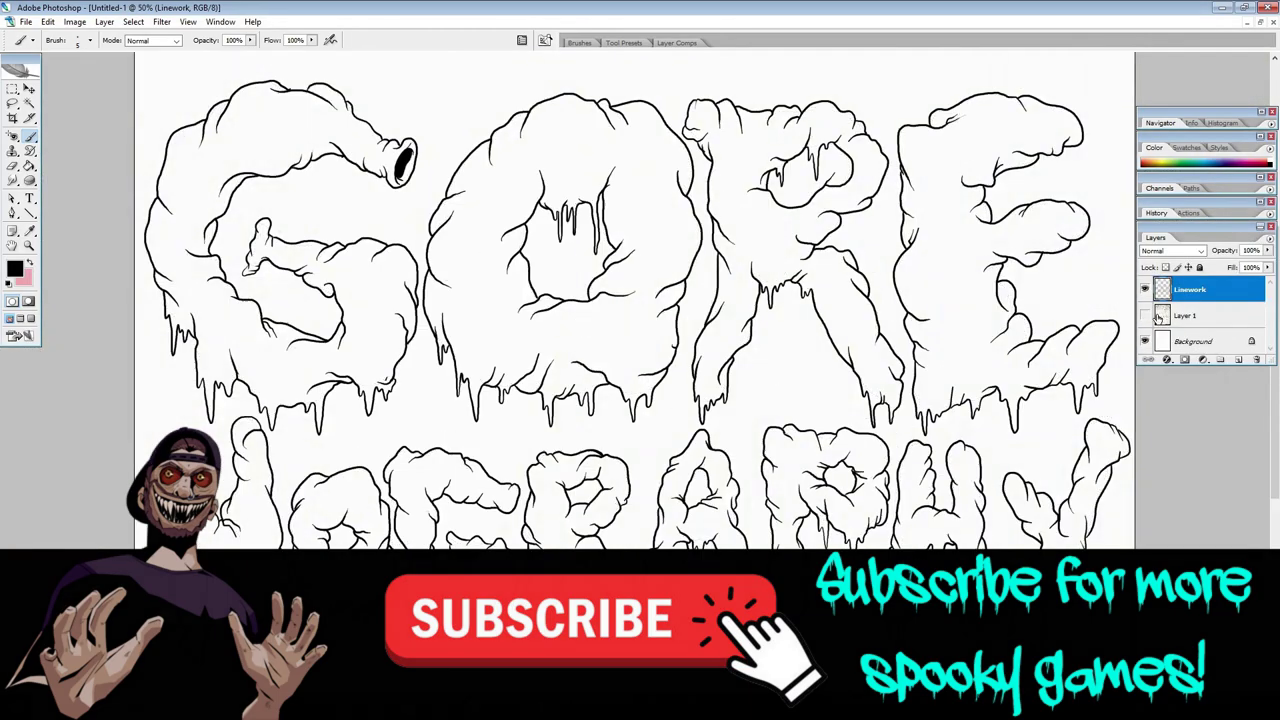
scroll(640, 380, "down", 4)
scroll(640, 380, "up", 1)
- Ink the lower lip's lumpy edge beneath the bottom teeth, from the left mouth corner past the centre, including the round bubbles
key("ctrl+plus")
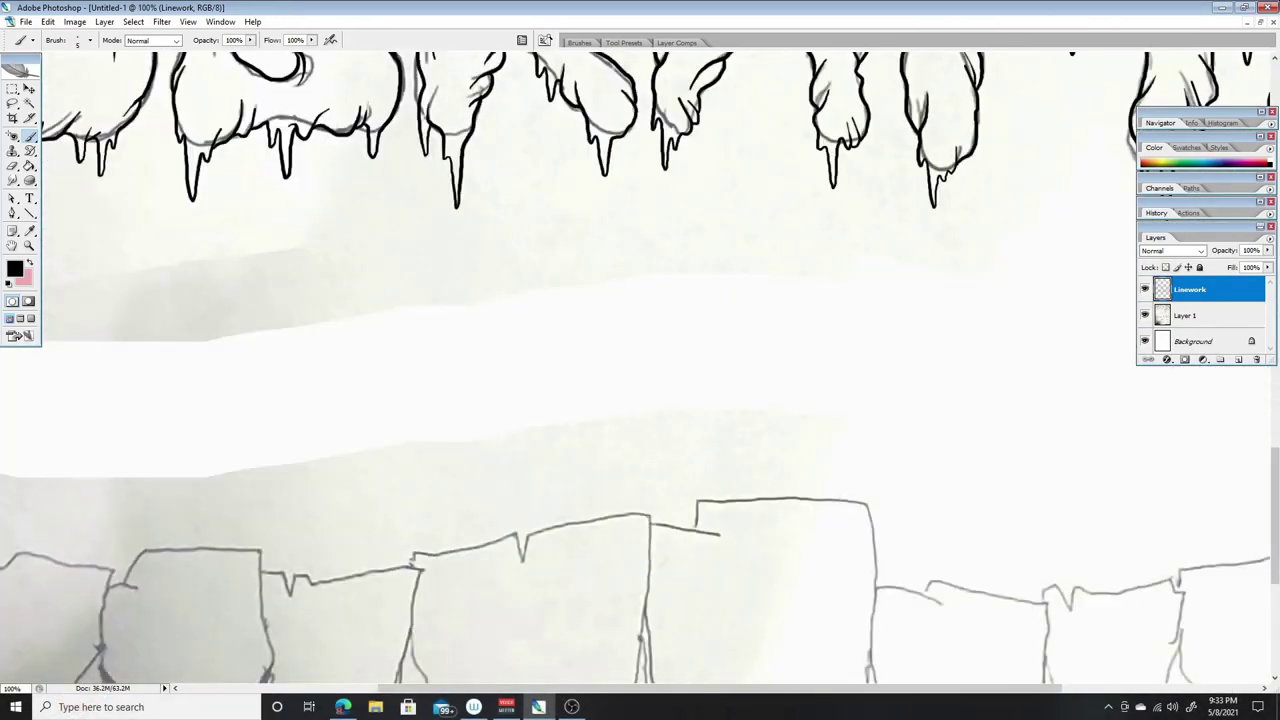
scroll(640, 367, "down", 3)
scroll(640, 367, "down", 5)
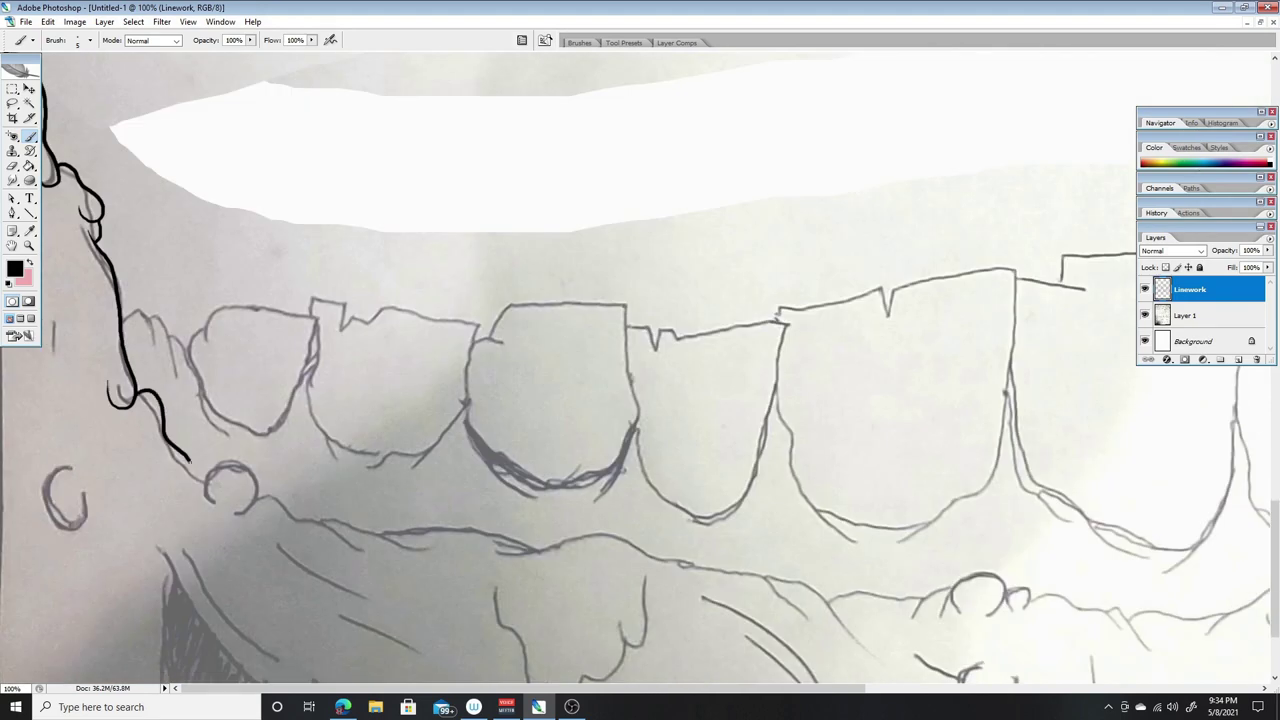
mouse_move(412, 527)
left_mouse_down()
mouse_move(566, 550)
mouse_move(706, 540)
left_mouse_up()
scroll(640, 400, "right", 3)
mouse_move(542, 570)
left_mouse_down()
mouse_move(682, 650)
mouse_move(818, 595)
left_mouse_up()
left_click_drag(918, 620, 1040, 614)
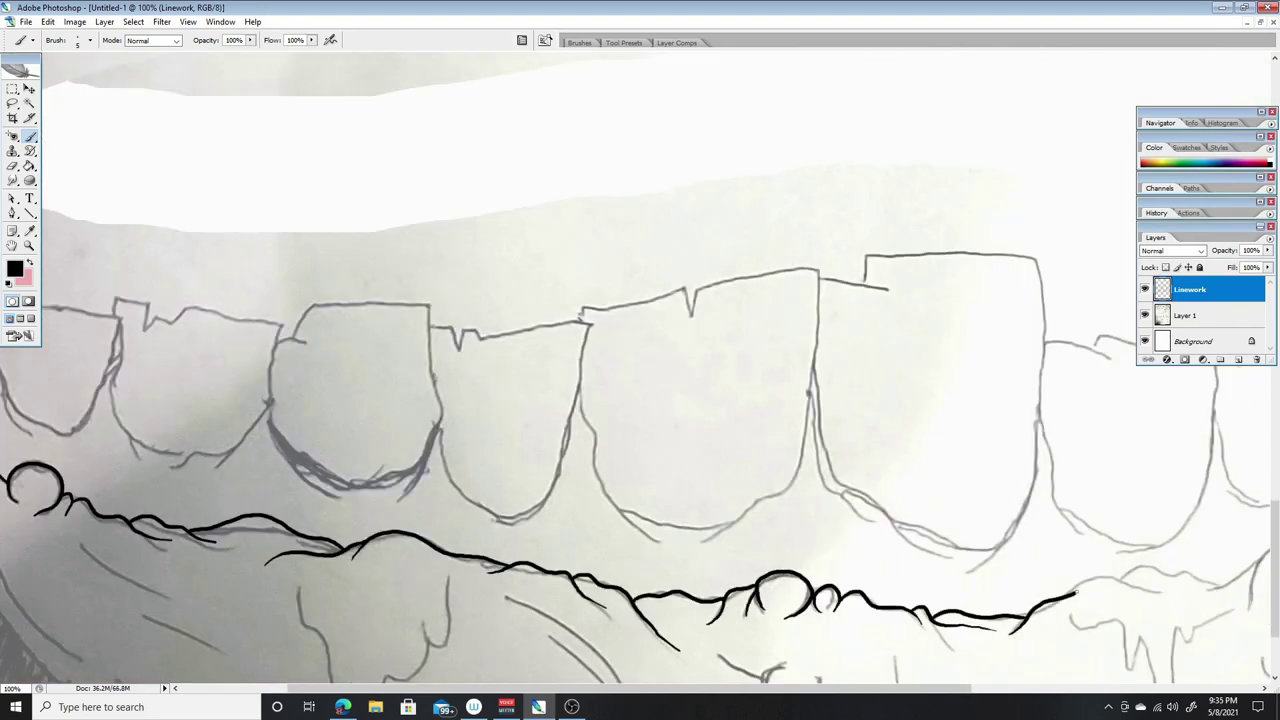
- Ink the rest of the lower lip's edge and carry it up the right side of the mouth
scroll(640, 400, "right", 5)
left_click_drag(625, 582, 716, 578)
mouse_move(828, 553)
left_mouse_down()
mouse_move(972, 518)
mouse_move(1190, 390)
left_mouse_up()
scroll(1085, 452, "up", 2)
scroll(1272, 405, "up", 4)
scroll(1272, 405, "up", 6)
scroll(1274, 398, "right", 1)
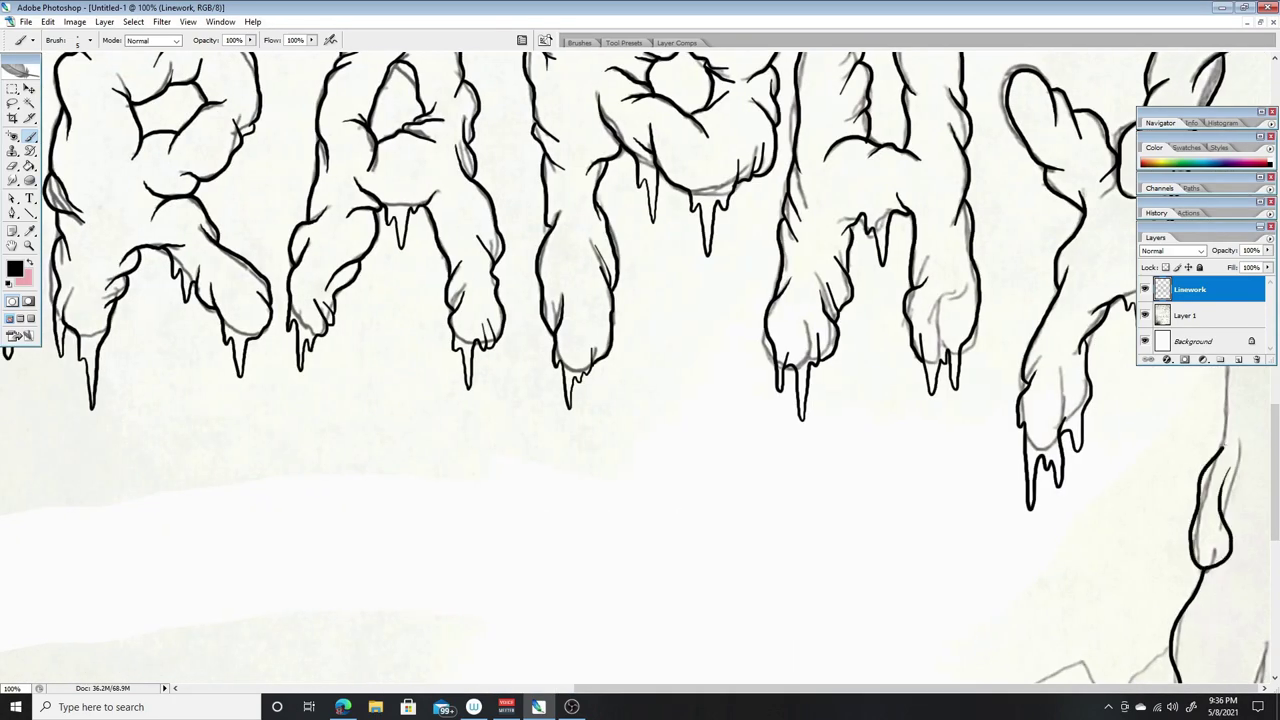
- Ink the gum folds at the left mouth corner and the first two bottom teeth with their chipped edges
scroll(1274, 392, "down", 12)
scroll(640, 400, "left", 6)
left_click_drag(122, 390, 238, 500)
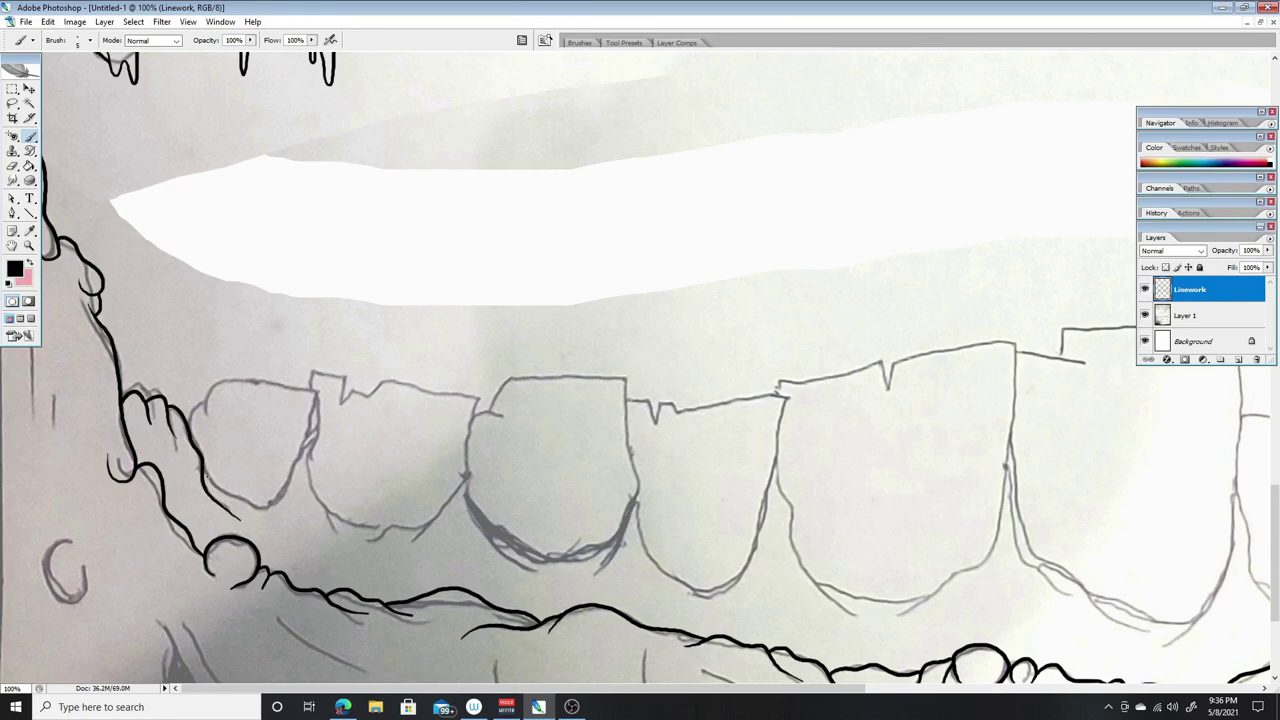
left_click_drag(206, 376, 312, 438)
left_click_drag(310, 372, 354, 386)
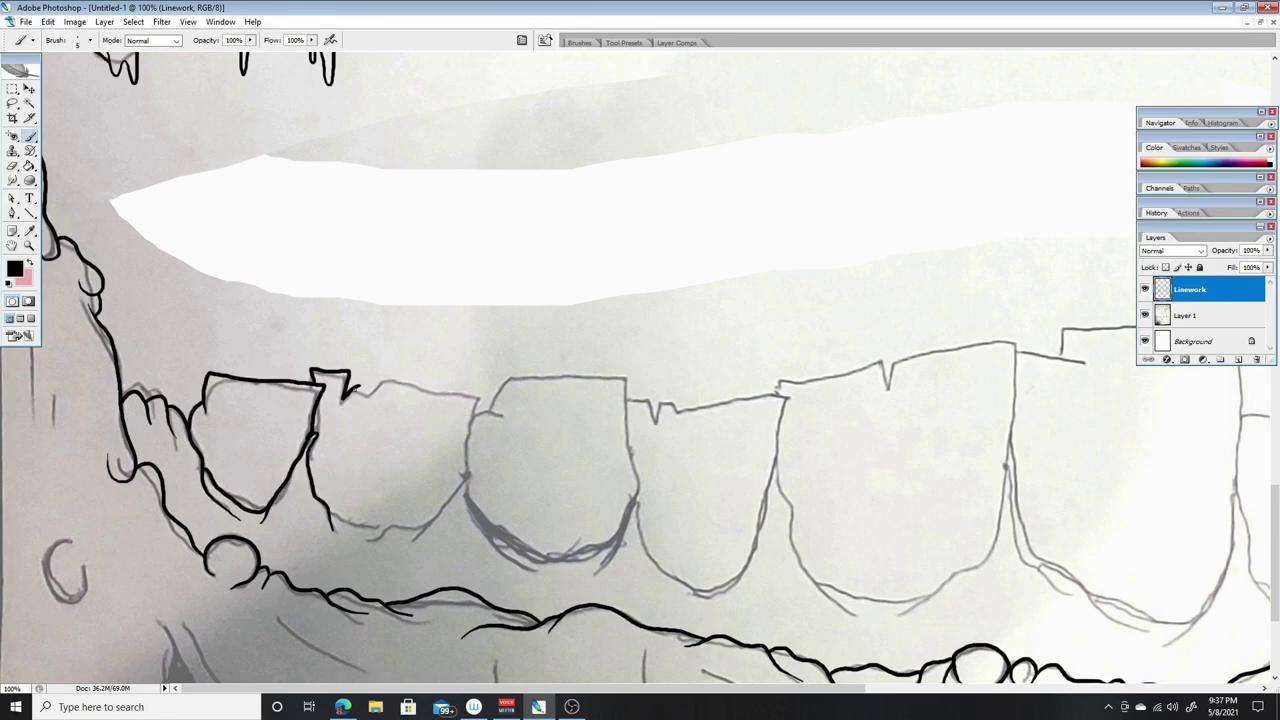
left_click_drag(332, 512, 466, 466)
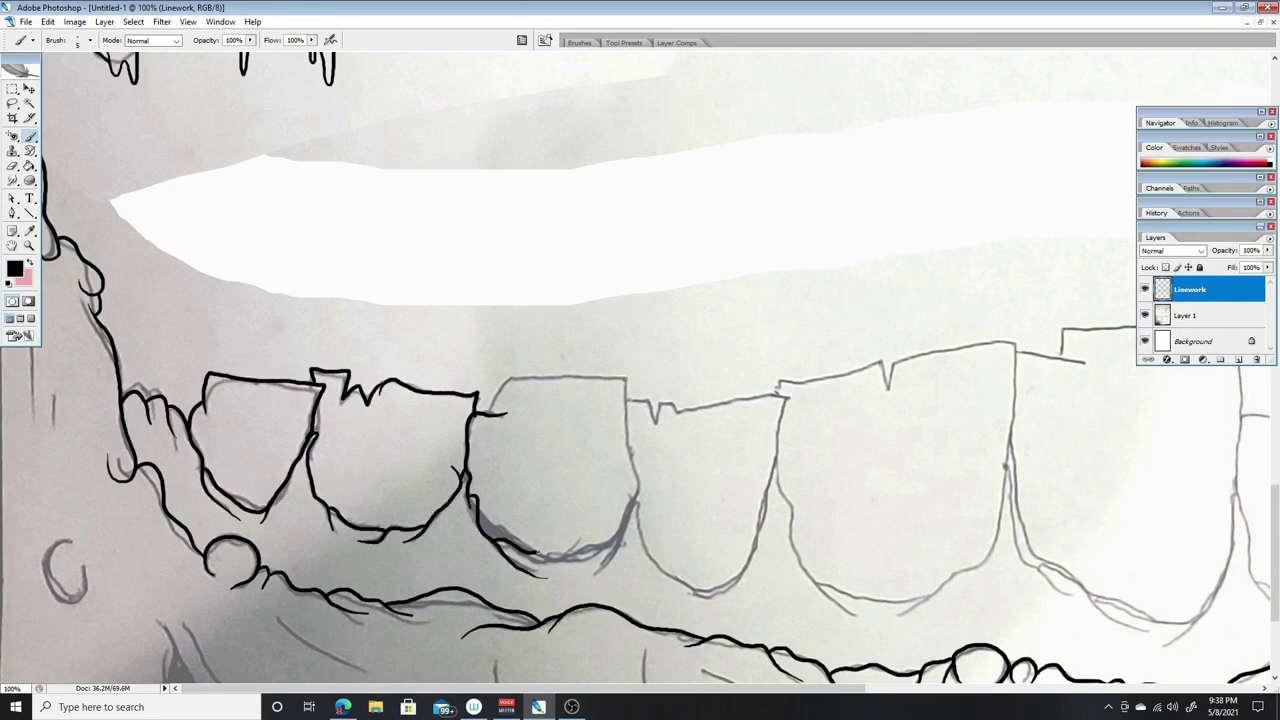
- Ink the third and fourth bottom teeth, with small cracks in the fourth tooth's upper edge
left_click_drag(510, 545, 630, 436)
left_click_drag(484, 412, 626, 398)
mouse_move(624, 398)
left_mouse_down()
mouse_move(650, 398)
mouse_move(776, 476)
mouse_move(718, 610)
left_mouse_up()
left_click_drag(634, 496, 660, 592)
left_click_drag(646, 548, 744, 580)
- Ink the two large central bottom teeth with their chipped upper edges and jagged gum lines
mouse_move(776, 474)
left_mouse_down()
mouse_move(870, 612)
mouse_move(1004, 500)
mouse_move(1014, 346)
left_mouse_up()
left_click_drag(776, 382, 886, 360)
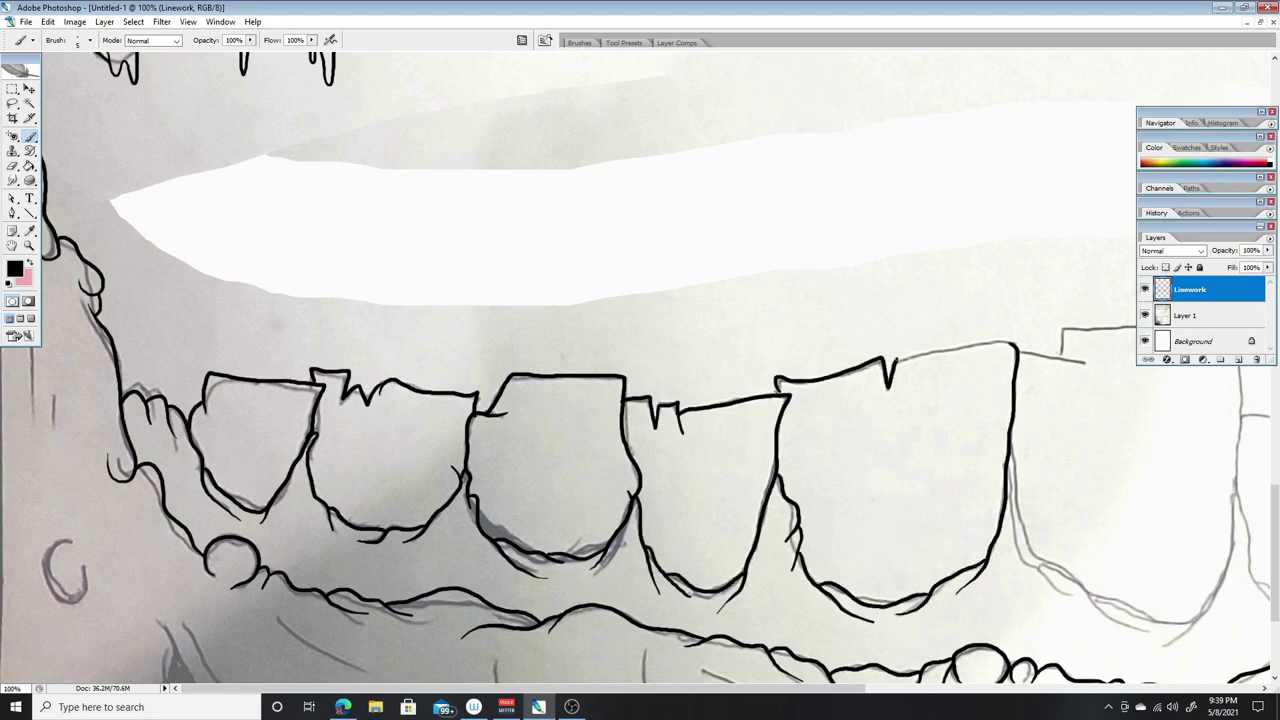
left_click_drag(1010, 360, 555, 360)
mouse_move(556, 455)
left_mouse_down()
mouse_move(584, 590)
mouse_move(706, 622)
mouse_move(776, 330)
left_mouse_up()
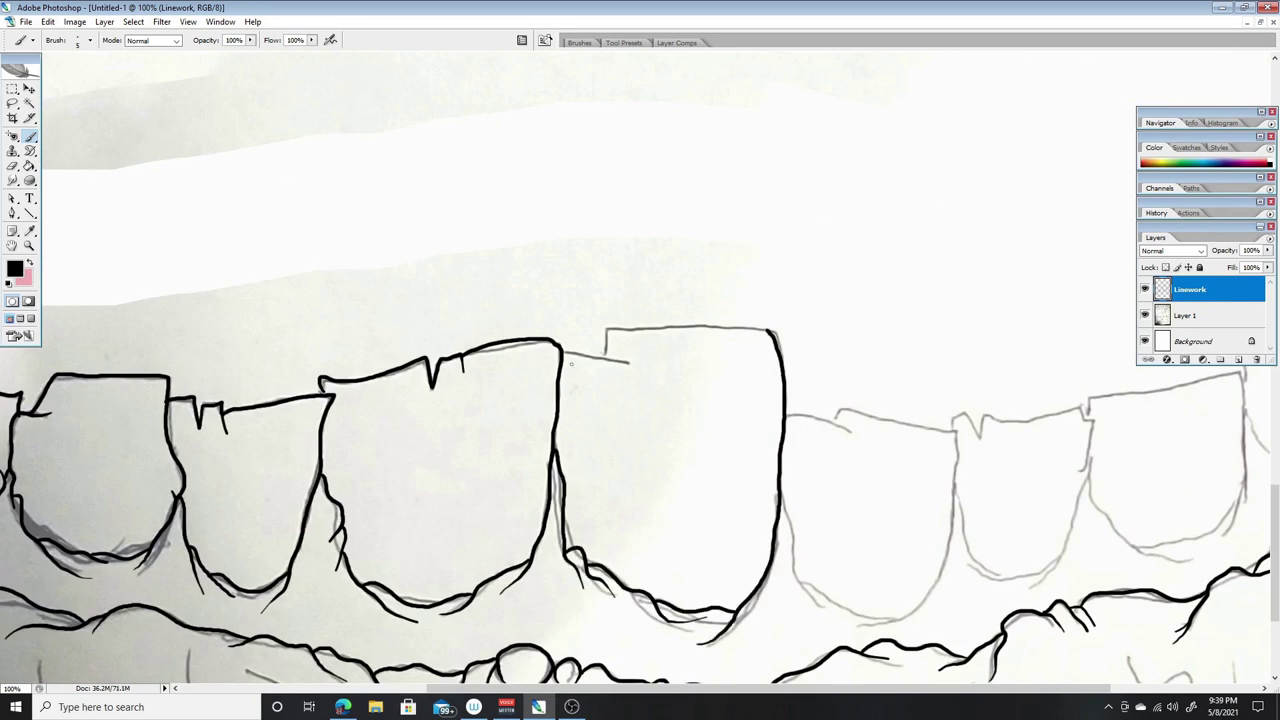
left_click_drag(562, 350, 646, 355)
left_click_drag(606, 355, 776, 330)
- Ink the seventh and eighth bottom teeth, including their notched upper edges and gum lines
left_click_drag(786, 410, 856, 435)
left_click_drag(836, 410, 932, 606)
left_click_drag(846, 600, 930, 625)
left_click_drag(930, 500, 656, 500)
mouse_move(680, 412)
left_mouse_down()
mouse_move(810, 406)
mouse_move(800, 562)
left_mouse_up()
left_click_drag(690, 498, 690, 546)
- Ink the ninth bottom tooth's upper edge, sides and wavy gum line
left_click_drag(816, 398, 968, 374)
left_click_drag(968, 376, 975, 510)
left_click_drag(815, 476, 835, 540)
mouse_move(836, 540)
left_mouse_down()
mouse_move(932, 560)
mouse_move(974, 500)
left_mouse_up()
- Ink the last bottom tooth with its cracked edge and the gum at the right mouth corner
left_click_drag(640, 300, 640, 405)
left_click_drag(962, 460, 1035, 430)
mouse_move(1040, 430)
left_mouse_down()
mouse_move(1108, 465)
mouse_move(1110, 516)
left_mouse_up()
left_click_drag(975, 534, 1005, 590)
left_click_drag(1005, 600, 1078, 525)
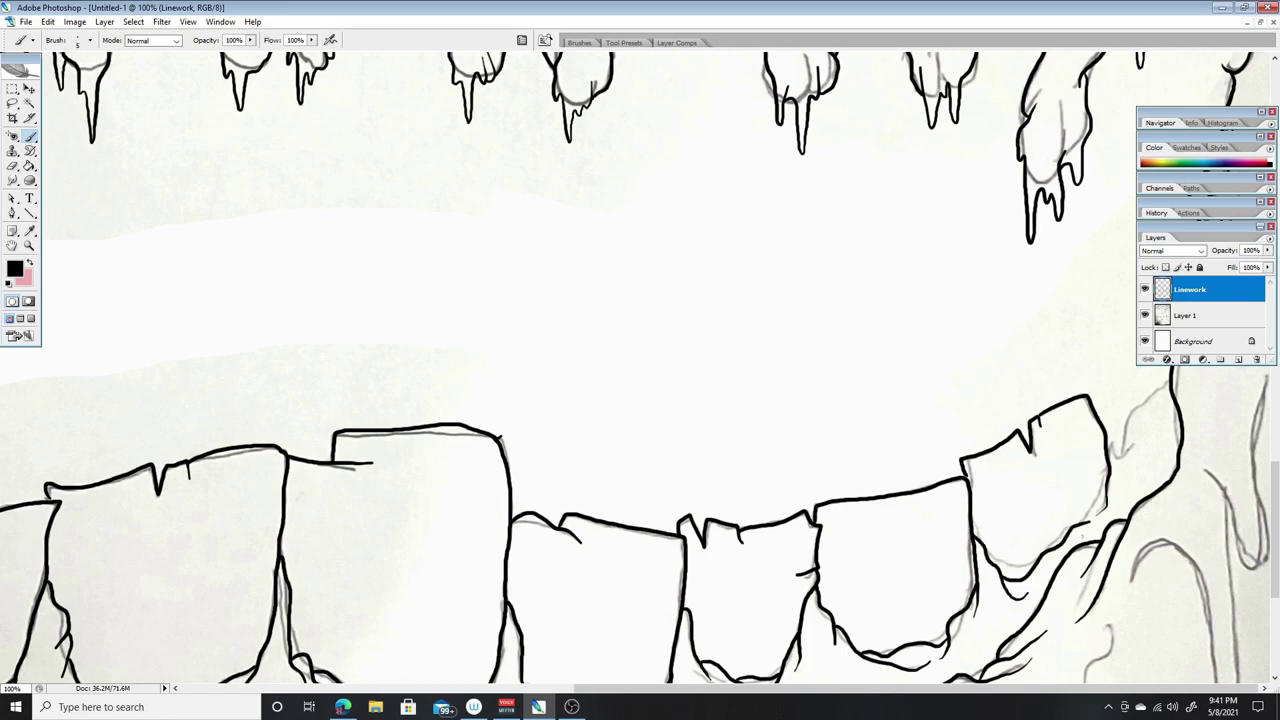
left_click_drag(640, 300, 640, 445)
left_click_drag(1168, 474, 1120, 562)
key("ctrl+0")
left_click(1145, 316)
- Ink the upper lip's dripping edge across the mouth above the top teeth
key("ctrl+plus")
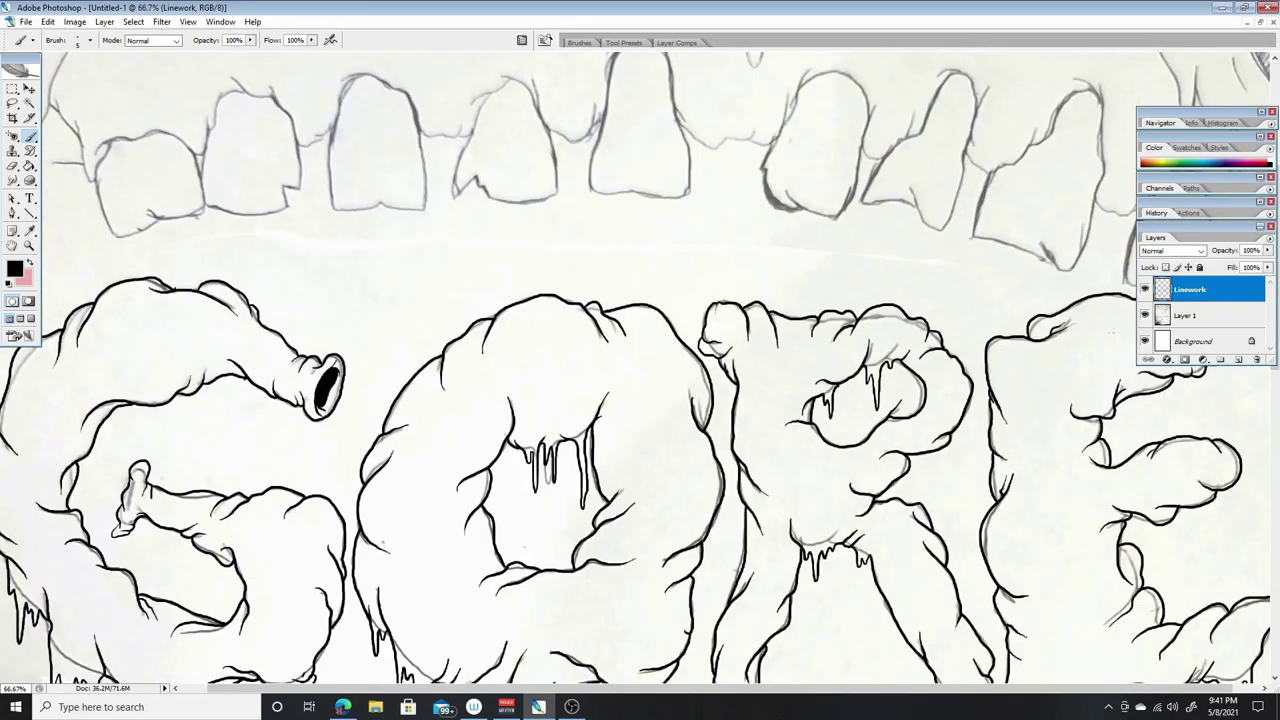
left_click_drag(640, 300, 677, 520)
key("ctrl+plus")
left_click_drag(640, 300, 670, 480)
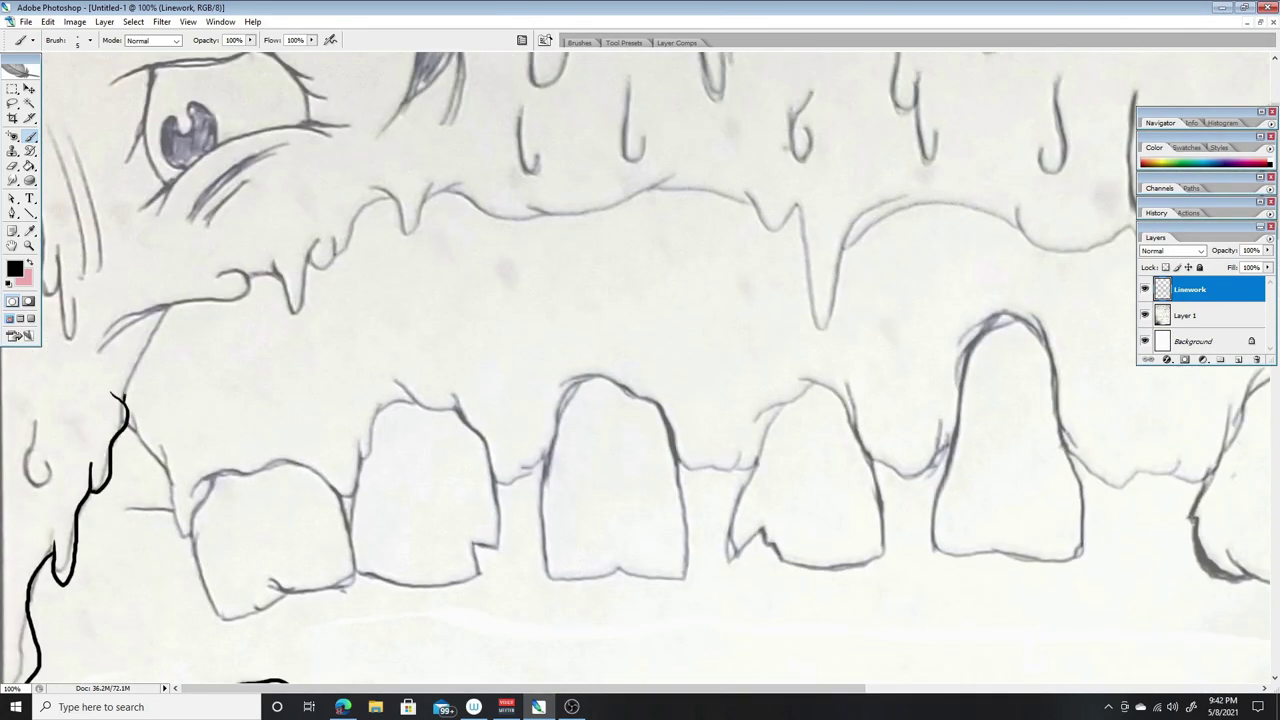
mouse_move(100, 345)
left_mouse_down()
mouse_move(430, 195)
mouse_move(648, 188)
left_mouse_up()
mouse_move(758, 208)
left_mouse_down()
mouse_move(840, 248)
mouse_move(500, 250)
left_mouse_up()
mouse_move(500, 250)
left_mouse_down()
mouse_move(656, 212)
mouse_move(805, 255)
mouse_move(905, 252)
mouse_move(1020, 290)
left_mouse_up()
mouse_move(1020, 290)
left_mouse_down()
mouse_move(630, 290)
mouse_move(775, 205)
mouse_move(908, 200)
mouse_move(1015, 245)
mouse_move(1100, 457)
mouse_move(1175, 475)
mouse_move(1245, 540)
mouse_move(400, 500)
left_mouse_up()
- Ink the first four top teeth from the left with the gum line arching over them
mouse_move(210, 480)
left_mouse_down()
mouse_move(358, 500)
mouse_move(358, 393)
left_mouse_up()
mouse_move(200, 380)
left_mouse_down()
mouse_move(225, 510)
mouse_move(356, 478)
mouse_move(515, 360)
mouse_move(465, 290)
left_mouse_up()
left_click_drag(360, 360, 410, 292)
mouse_move(572, 276)
left_mouse_down()
mouse_move(612, 476)
mouse_move(697, 362)
mouse_move(888, 464)
mouse_move(868, 290)
left_mouse_up()
left_click_drag(745, 316, 808, 272)
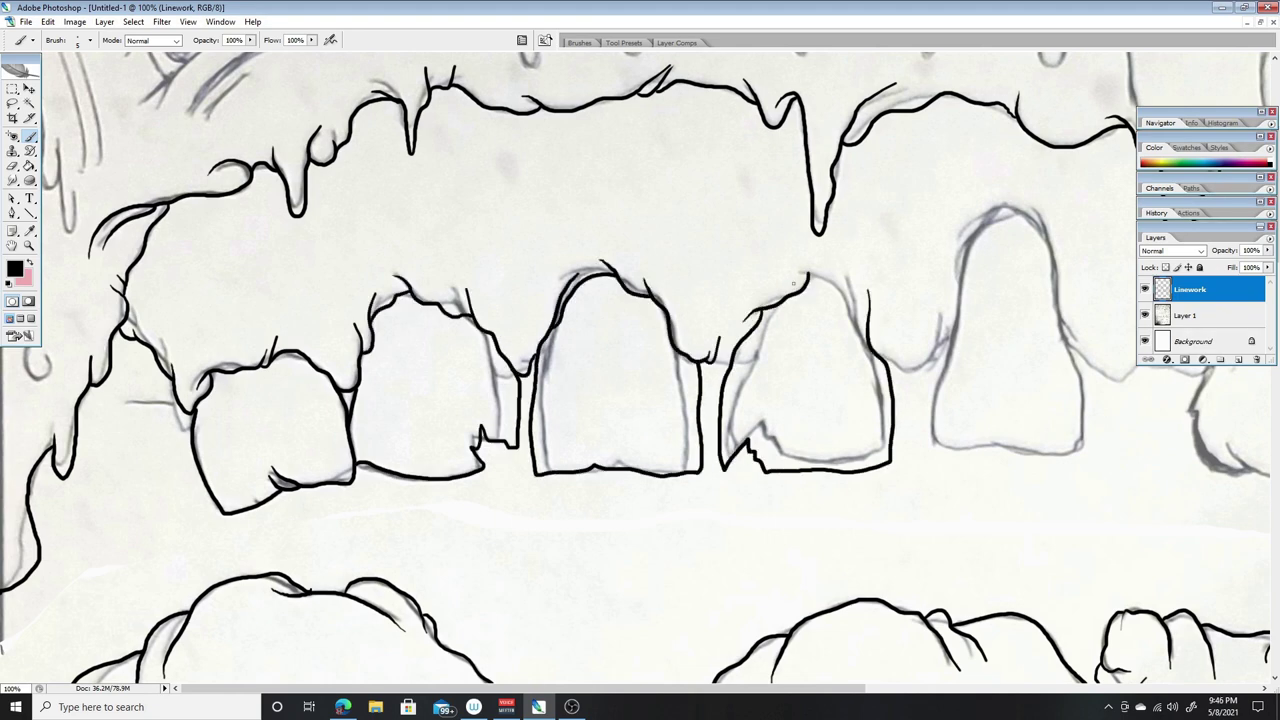
- Ink the tall fifth top tooth and the rounded sixth one, with the gum line joining them
left_click_drag(980, 373, 515, 373)
left_click_drag(505, 233, 588, 462)
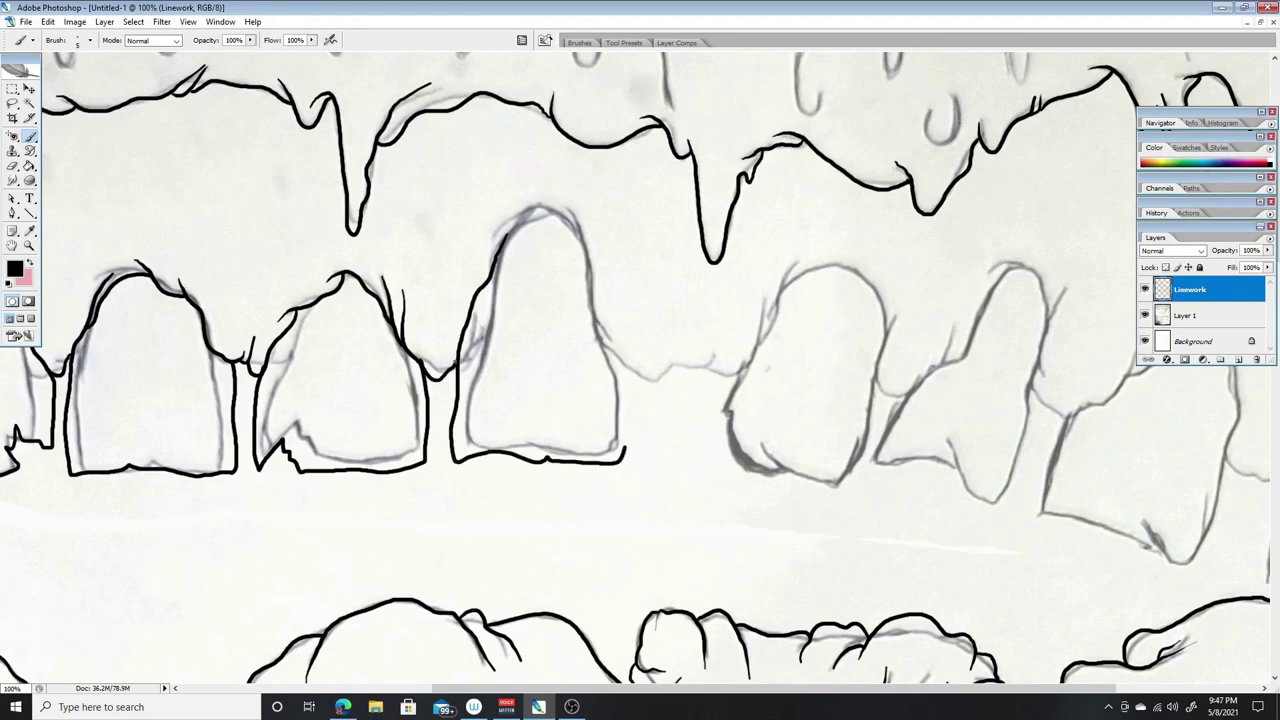
left_click_drag(484, 256, 581, 238)
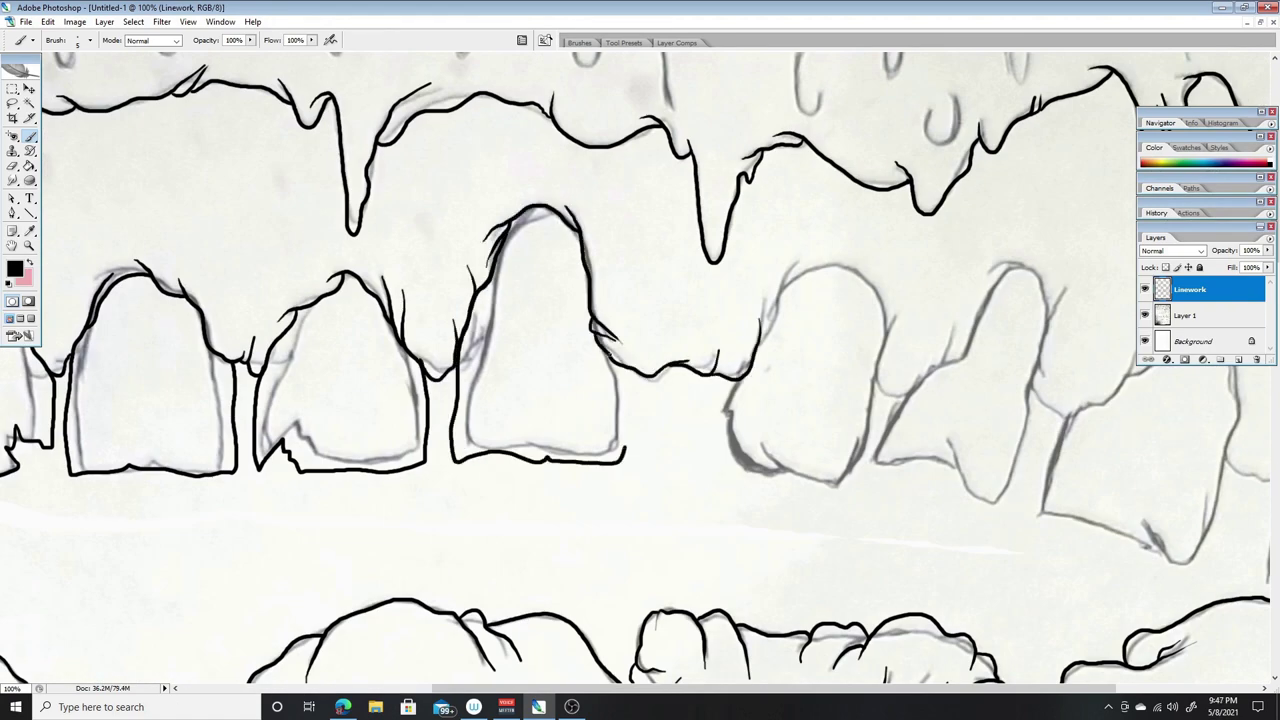
mouse_move(758, 372)
left_mouse_down()
mouse_move(806, 256)
mouse_move(886, 322)
mouse_move(792, 472)
left_mouse_up()
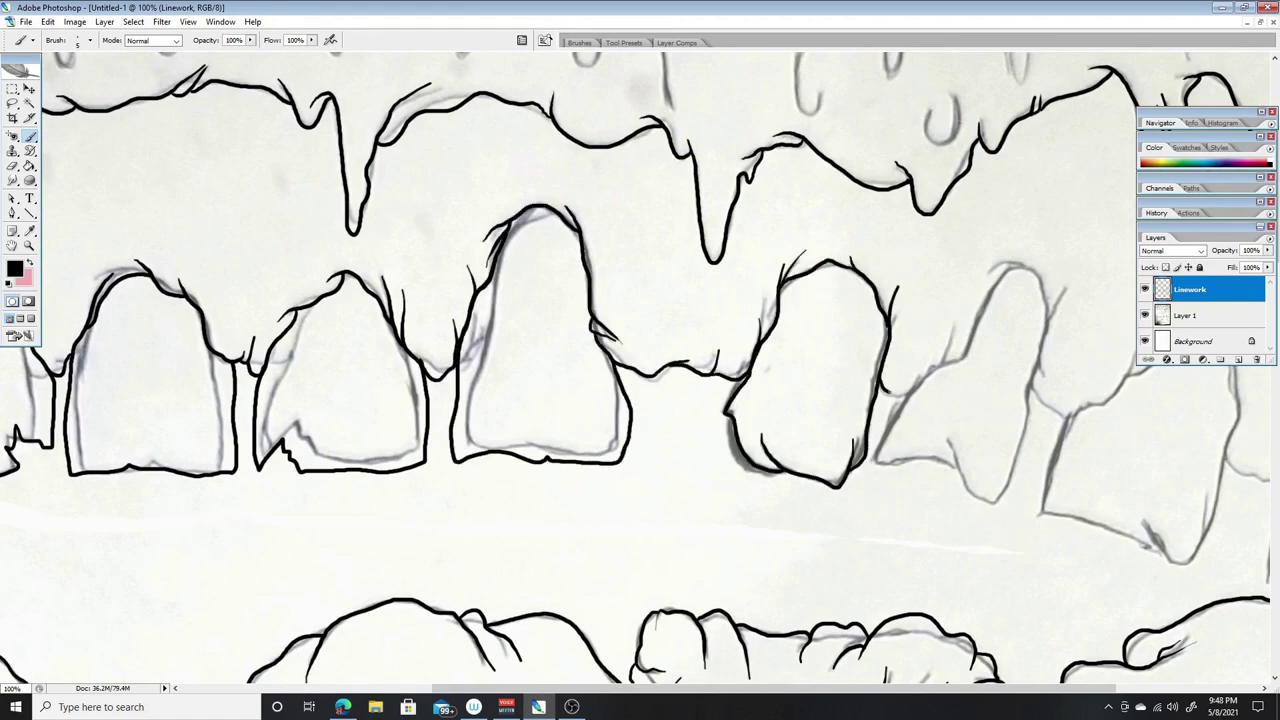
- Ink the last three top teeth and finish the upper gum line to the right mouth corner
mouse_move(976, 322)
left_mouse_down()
mouse_move(1050, 318)
mouse_move(760, 318)
left_mouse_up()
left_click_drag(700, 440, 774, 368)
mouse_move(800, 290)
left_mouse_down()
mouse_move(783, 380)
mouse_move(890, 548)
left_mouse_up()
mouse_move(868, 378)
left_mouse_down()
mouse_move(976, 330)
mouse_move(920, 566)
left_mouse_up()
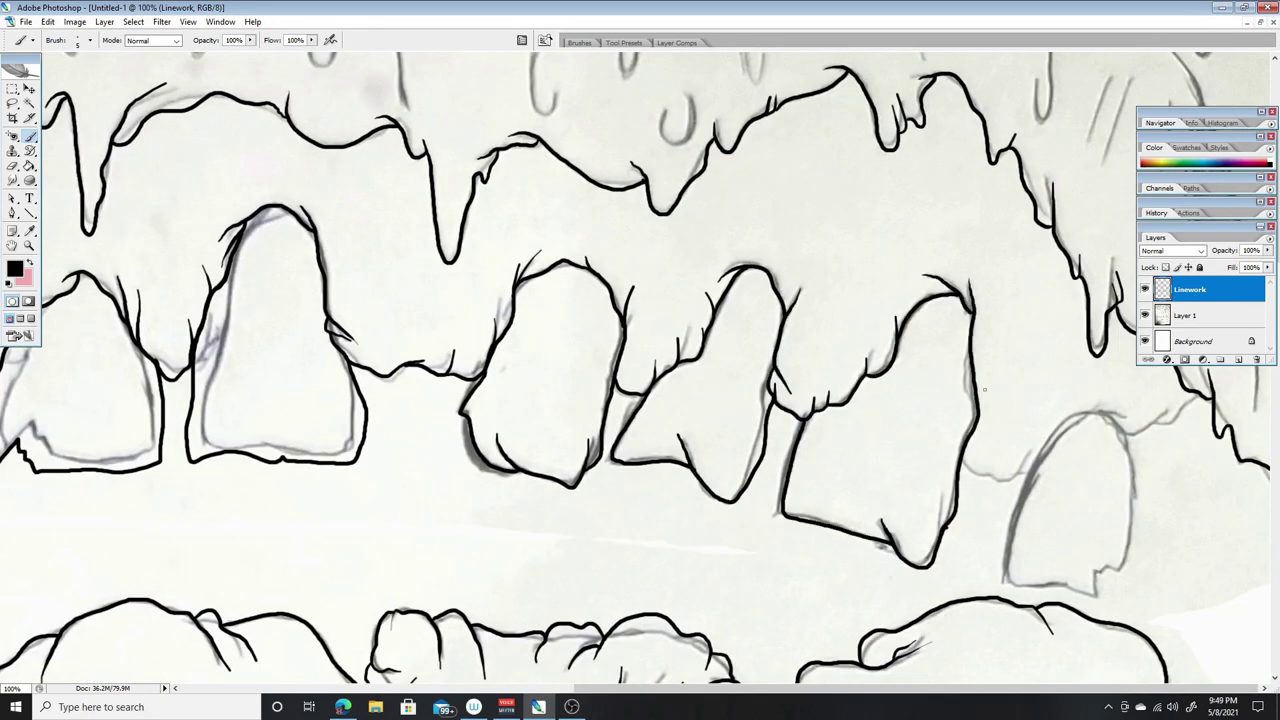
mouse_move(1022, 480)
left_mouse_down()
mouse_move(1128, 412)
mouse_move(1158, 438)
left_mouse_up()
mouse_move(1006, 498)
left_mouse_down()
mouse_move(1104, 596)
mouse_move(1136, 456)
mouse_move(1200, 396)
left_mouse_up()
- Save the document as Gorenography
key("ctrl+minus")
key("ctrl+minus")
key("ctrl+minus")
key("ctrl+minus")
key("ctrl+s")
type("Gorenography")
- Add a new layer named BG and ink the slit-shaped gash below the lower lip's left end with the Brush
scroll(640, 283, "down", 10)
key("ctrl+shift+n")
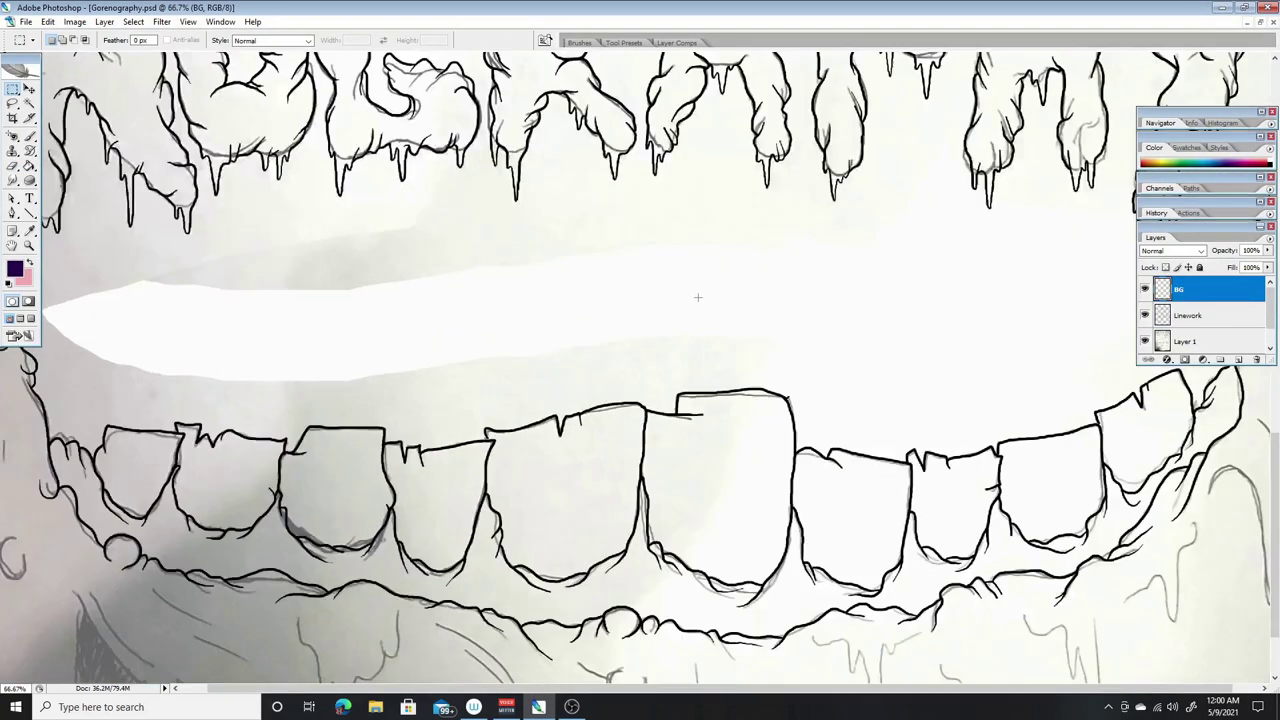
scroll(698, 297, "down", 2)
key("b")
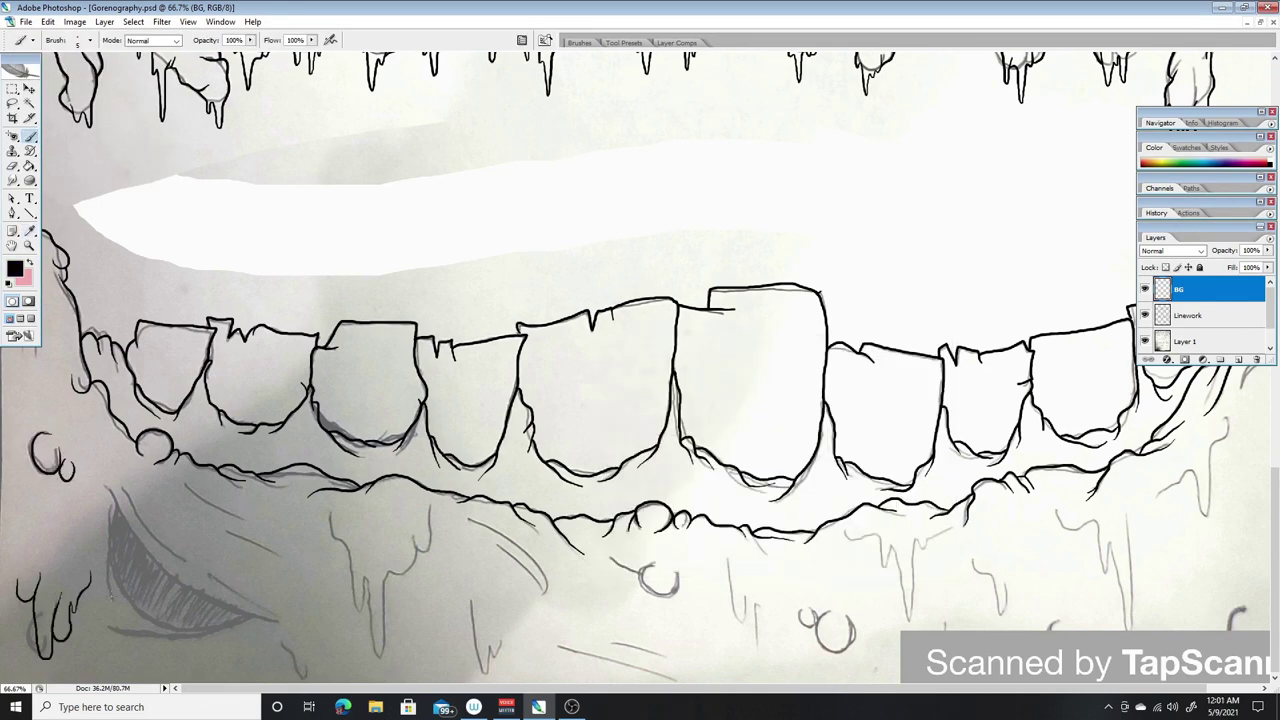
left_click_drag(110, 545, 260, 616)
left_click_drag(104, 622, 256, 638)
- Ink the drips and the round bubble below the left half of the lower lip
key("ctrl+plus")
scroll(520, 420, "down", 2)
mouse_move(466, 406)
left_mouse_down()
mouse_move(546, 521)
mouse_move(592, 497)
left_mouse_up()
left_click_drag(710, 548, 756, 626)
left_click_drag(386, 590, 460, 668)
scroll(640, 400, "right", 5)
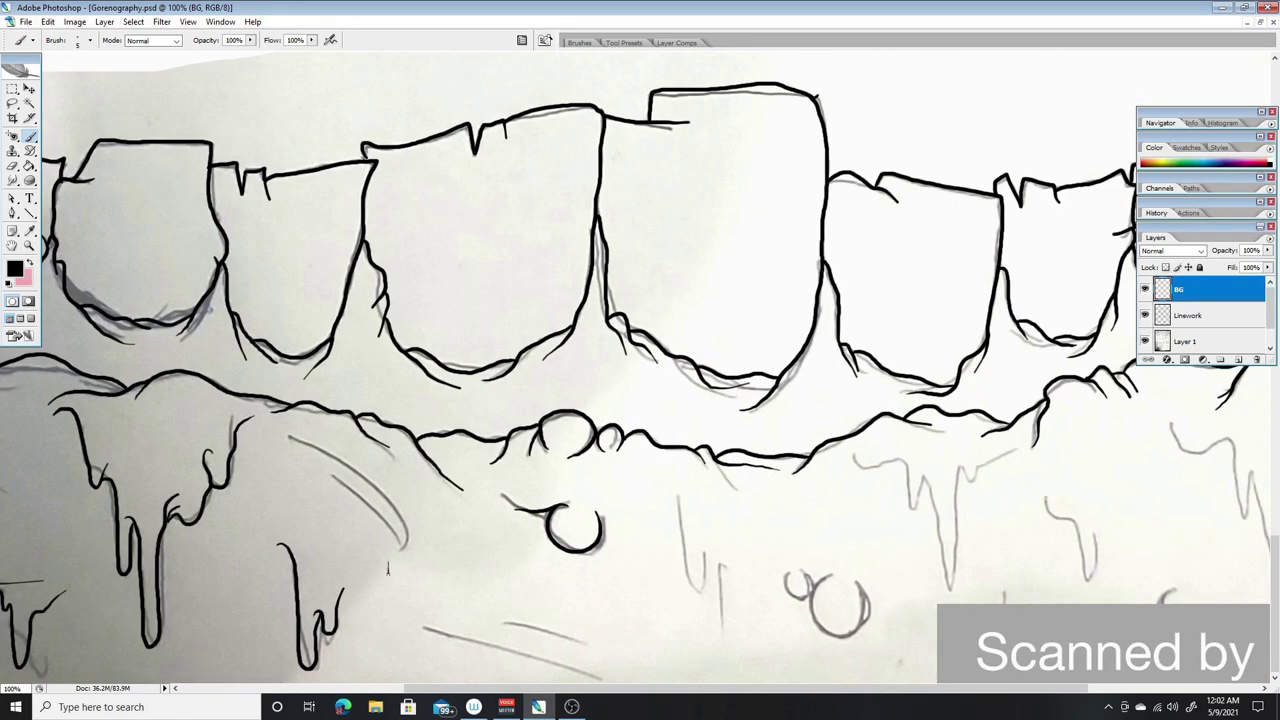
- Ink the drips, bubbles and small bones below the right half of the lower lip
scroll(640, 400, "right", 4)
mouse_move(538, 462)
left_mouse_down()
mouse_move(600, 500)
mouse_move(630, 496)
left_mouse_up()
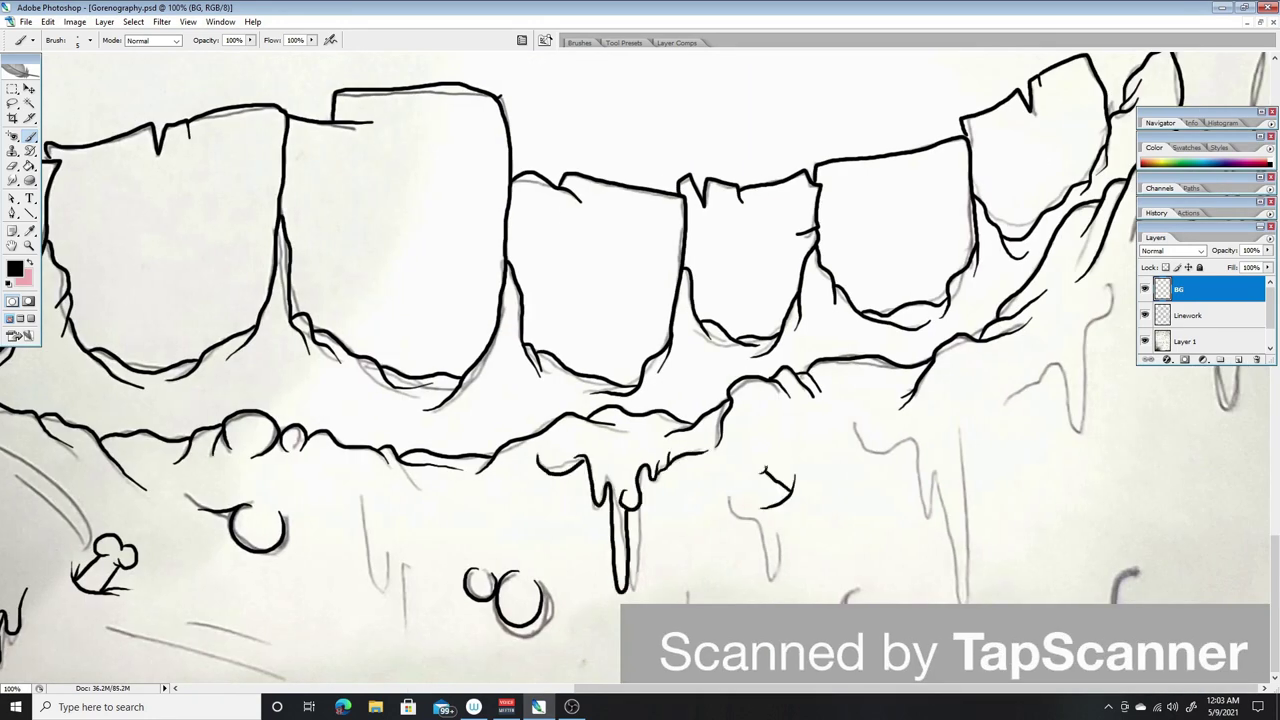
left_click_drag(718, 518, 774, 530)
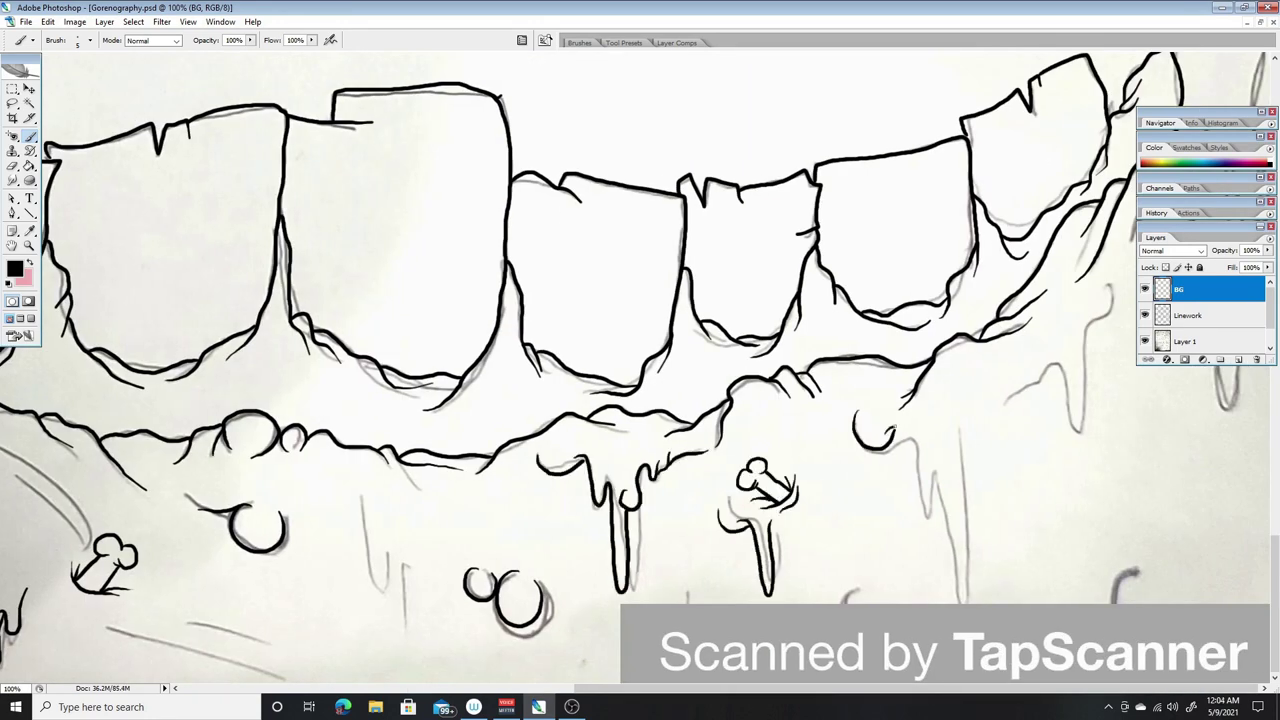
left_click_drag(886, 426, 942, 596)
left_click_drag(950, 460, 1112, 296)
- Ink the long drips on the skin beside the right mouth corner
scroll(640, 400, "up", 3)
left_click_drag(1134, 466, 1205, 366)
left_click_drag(1240, 592, 1225, 350)
left_click_drag(1232, 408, 1260, 274)
- Ink the narrow gash and its surrounding skin folds at the far right beside the upper lip
scroll(640, 400, "up", 5)
scroll(975, 230, "up", 5)
left_click_drag(1185, 320, 1190, 490)
left_click_drag(1200, 270, 1240, 540)
left_click_drag(1255, 410, 1170, 500)
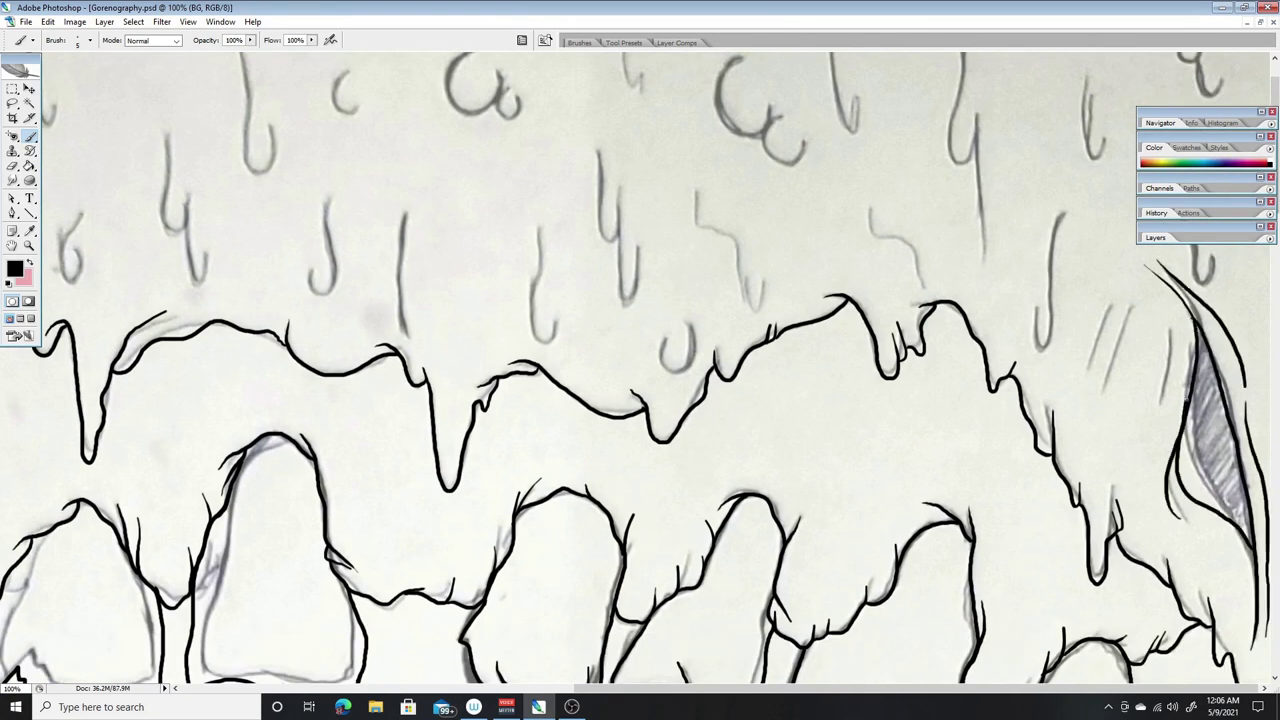
- Ink the drips and small bone above the right end of the upper lip
left_click_drag(1040, 350, 1060, 216)
scroll(1035, 279, "up", 1)
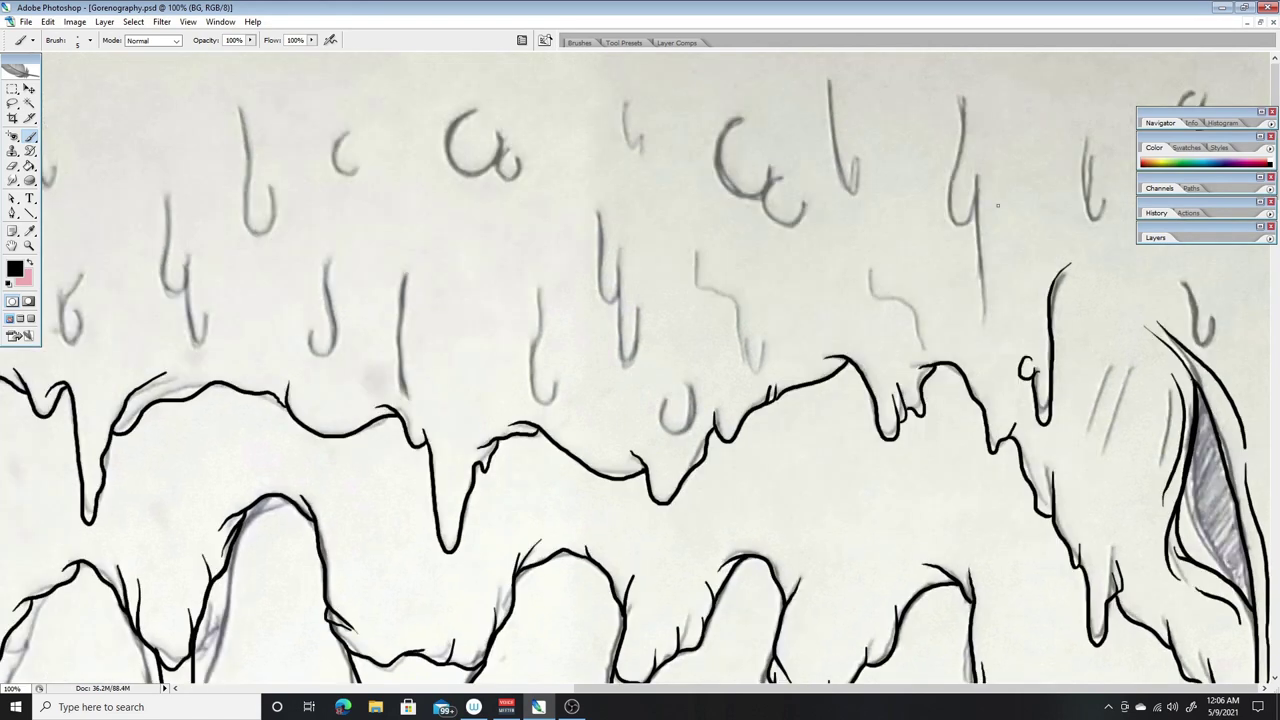
left_click_drag(1064, 150, 1103, 178)
left_click_drag(1177, 254, 1200, 305)
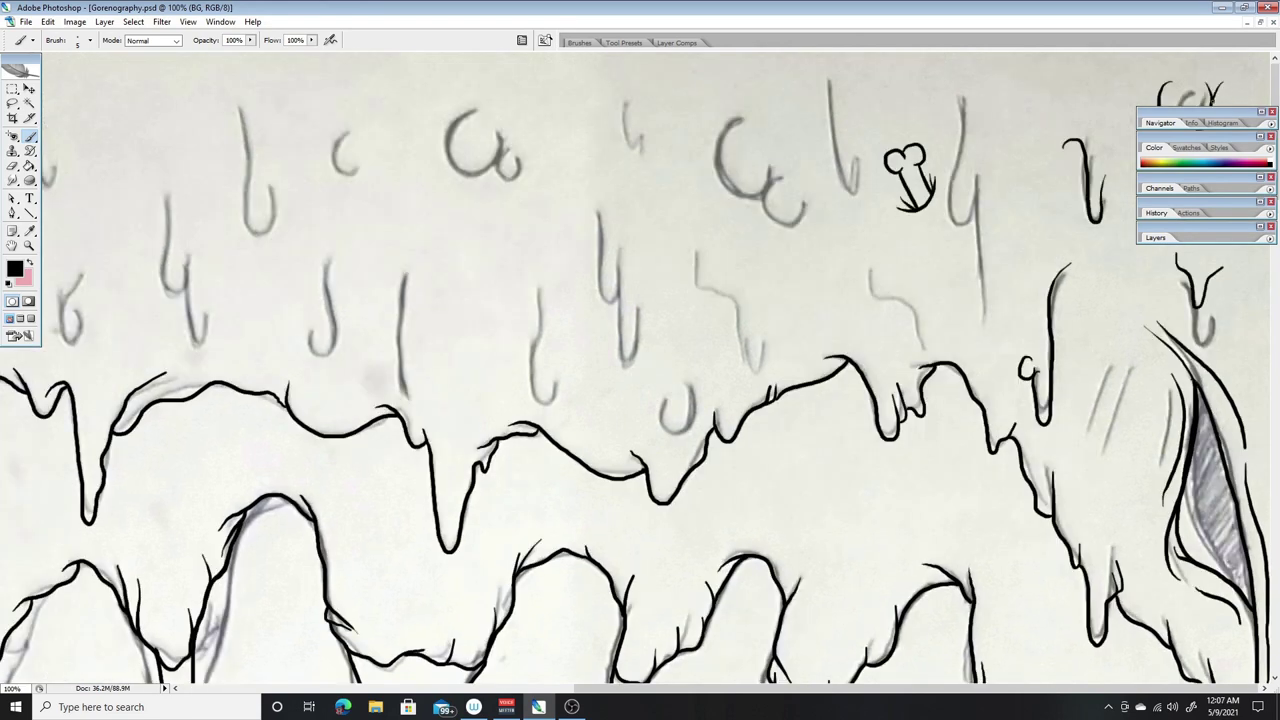
- Ink the branching drips and round bubbles above the middle of the upper lip
left_click_drag(882, 282, 944, 261)
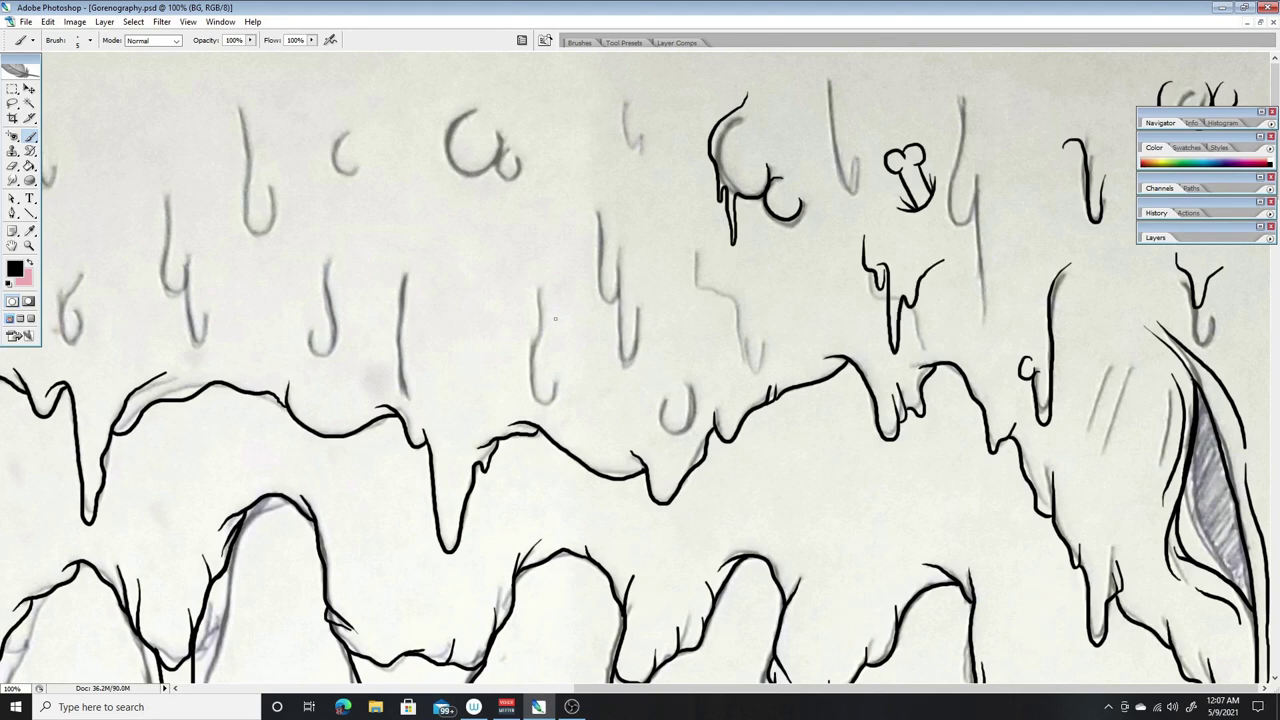
left_click_drag(630, 125, 652, 200)
mouse_move(680, 268)
left_mouse_down()
mouse_move(706, 302)
mouse_move(772, 296)
left_mouse_up()
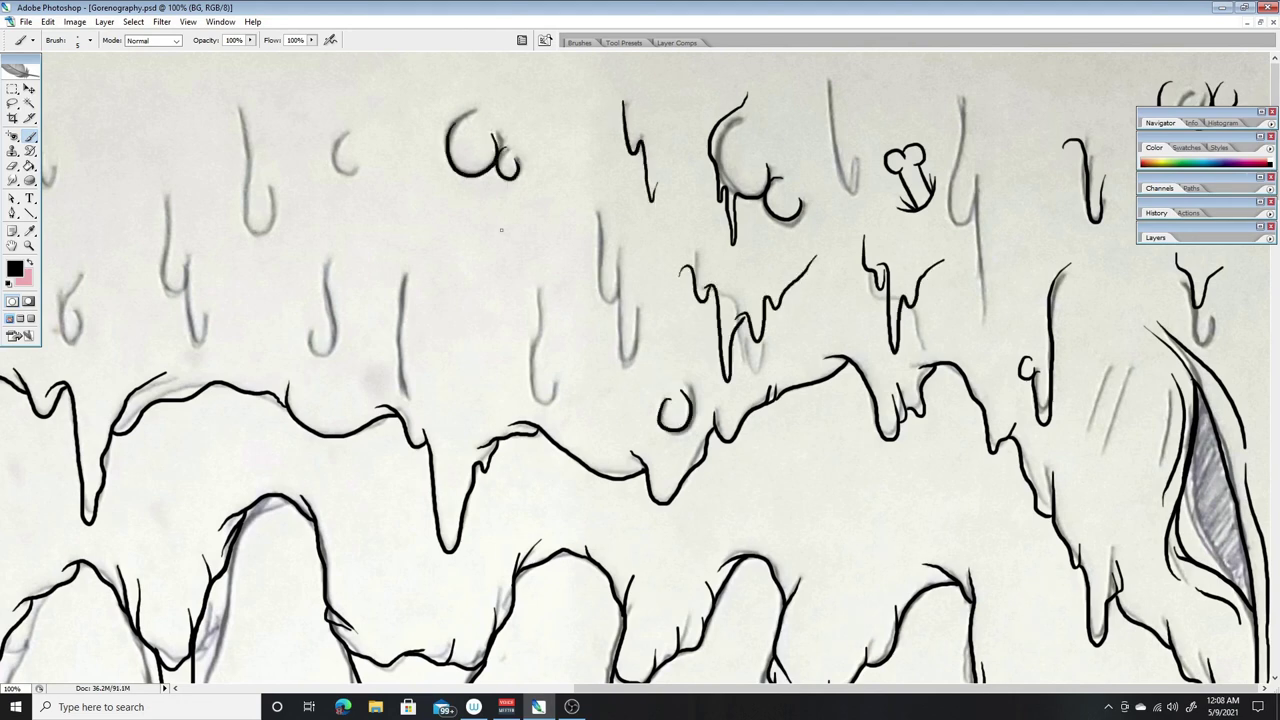
left_click_drag(583, 212, 662, 240)
- Ink the drips and bubbles above the upper lip's left half, plus the eyeballs and gash beside them
scroll(662, 240, "left", 5)
mouse_move(506, 108)
left_mouse_down()
mouse_move(588, 150)
mouse_move(668, 108)
left_mouse_up()
left_click_drag(605, 310, 620, 318)
scroll(498, 289, "left", 7)
left_click_drag(722, 92, 792, 133)
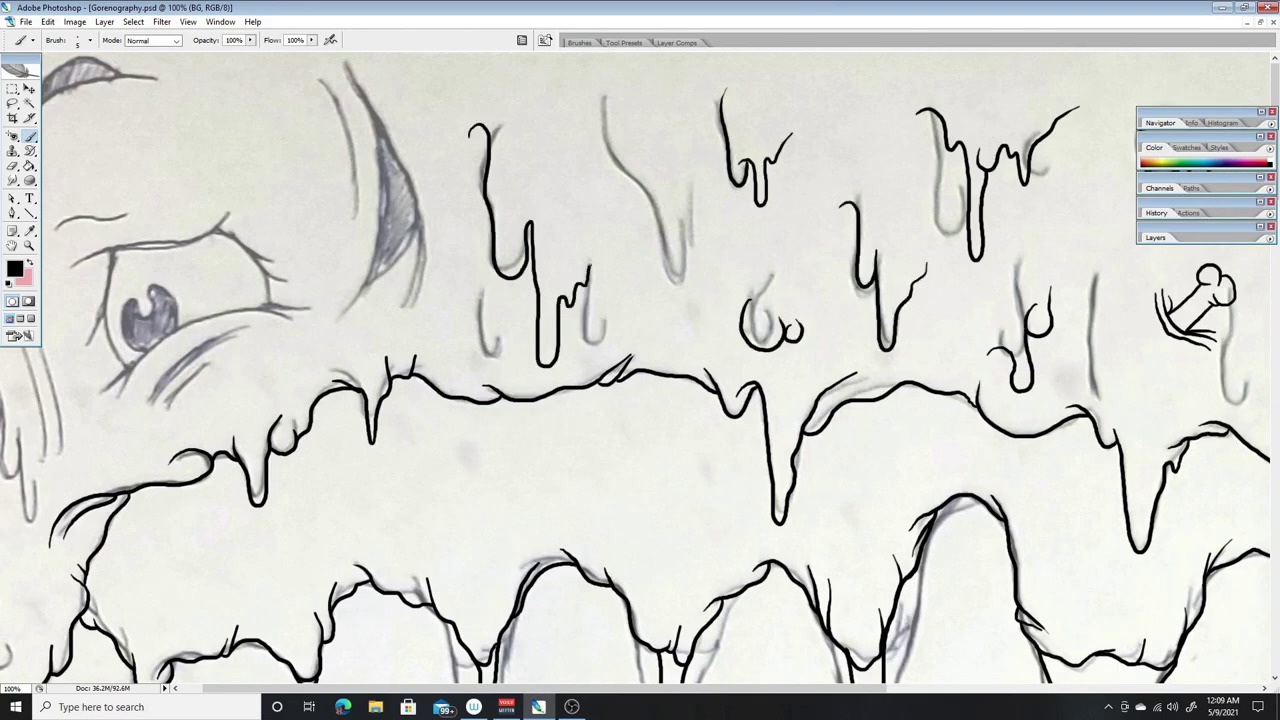
left_click_drag(578, 286, 636, 172)
scroll(409, 316, "left", 2)
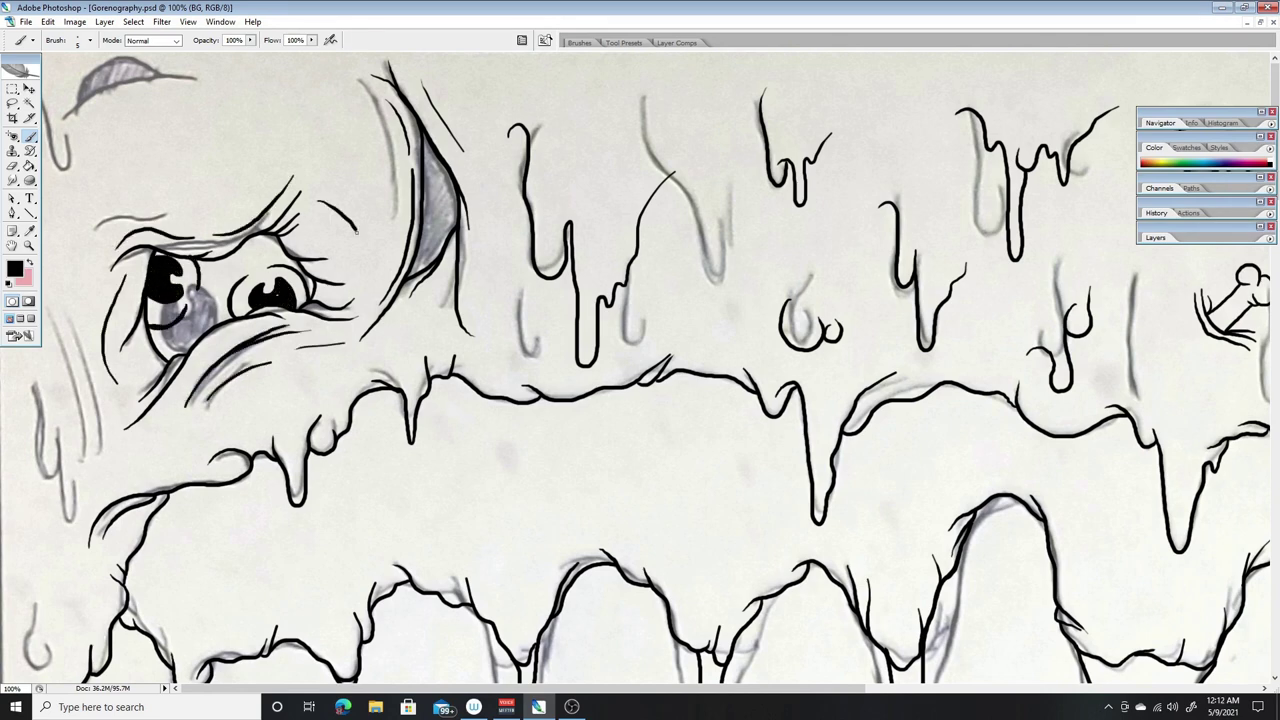
- Remove the BG layer from the layer stack
key("ctrl+minus")
scroll(640, 370, "down", 3)
key("ctrl+minus")
key("ctrl+minus")
left_click(1155, 237)
left_click_drag(1200, 289, 1257, 385)
- Create a new layer named Gore font beneath the Linework layer
left_click(104, 21)
left_click(300, 34)
type("Gore font")
key("Return")
- Set the foreground colour to hot pink and paint over both rows of lettering with an enlarged hard brush
left_click(14, 268)
left_click(906, 369)
left_click(90, 40)
left_click_drag(22, 76, 30, 76)
mouse_move(400, 250)
left_mouse_down()
mouse_move(500, 300)
mouse_move(470, 380)
mouse_move(637, 343)
mouse_move(655, 362)
mouse_move(740, 380)
mouse_move(820, 330)
mouse_move(860, 385)
left_mouse_up()
mouse_move(410, 410)
left_mouse_down()
mouse_move(440, 495)
mouse_move(575, 450)
mouse_move(660, 445)
mouse_move(765, 470)
mouse_move(865, 470)
left_mouse_up()
- Set the Eraser to 15 px and trim the pink spill along the large G's upper outline
key("e")
key("ctrl+plus")
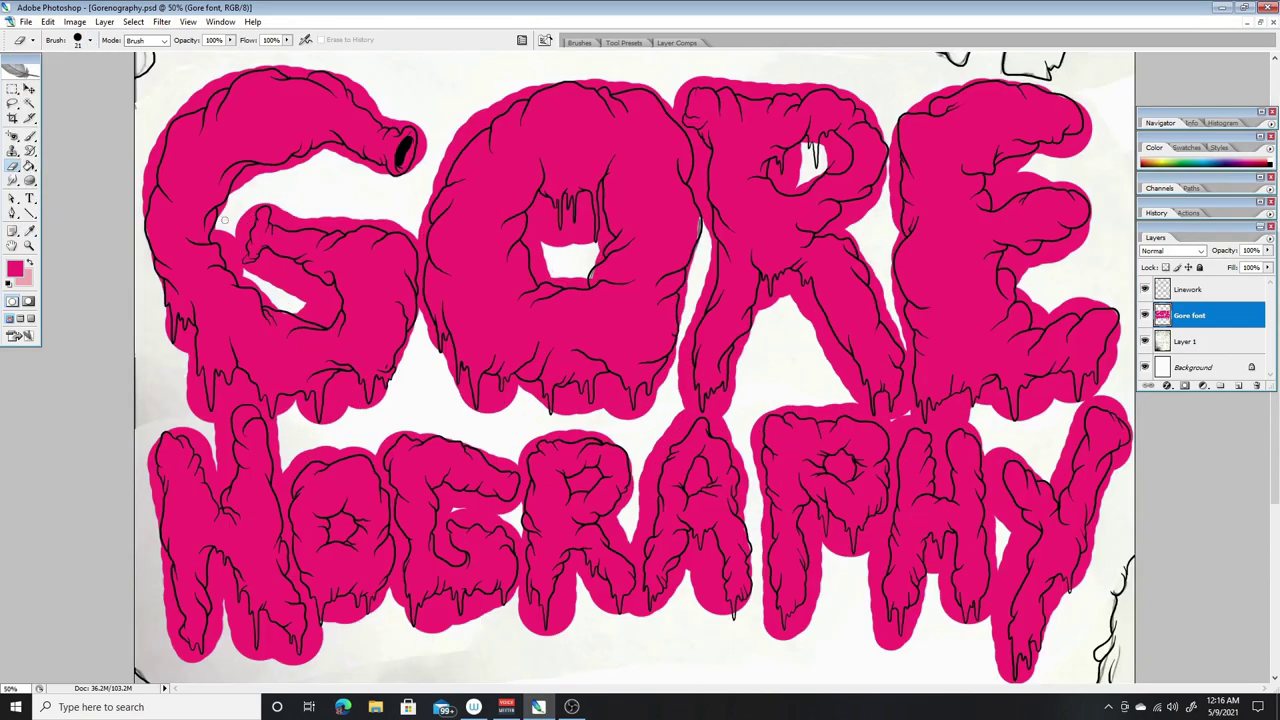
scroll(162, 284, "up", 3)
key("ctrl+plus")
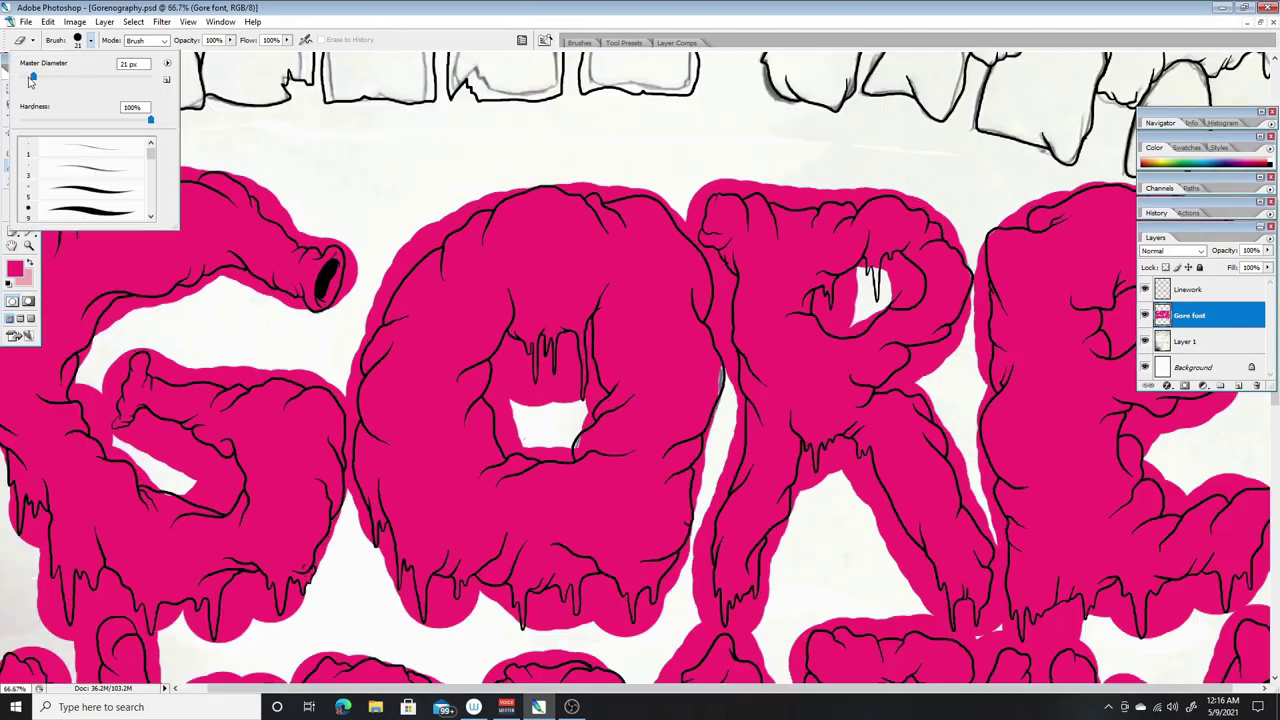
key("ctrl+plus")
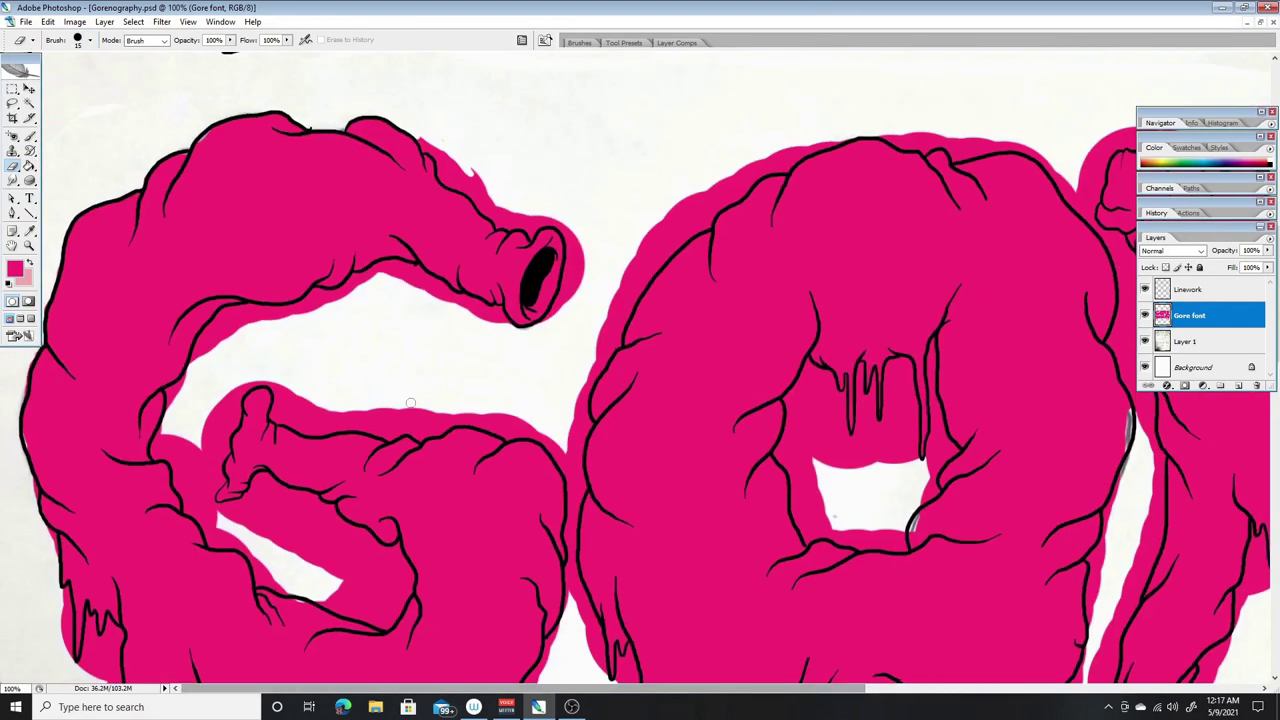
- Add a grey solid colour fill layer behind the art with Layer 1 hidden, and erase the pink spill inside the G's opening
left_click(104, 21)
left_click(290, 106)
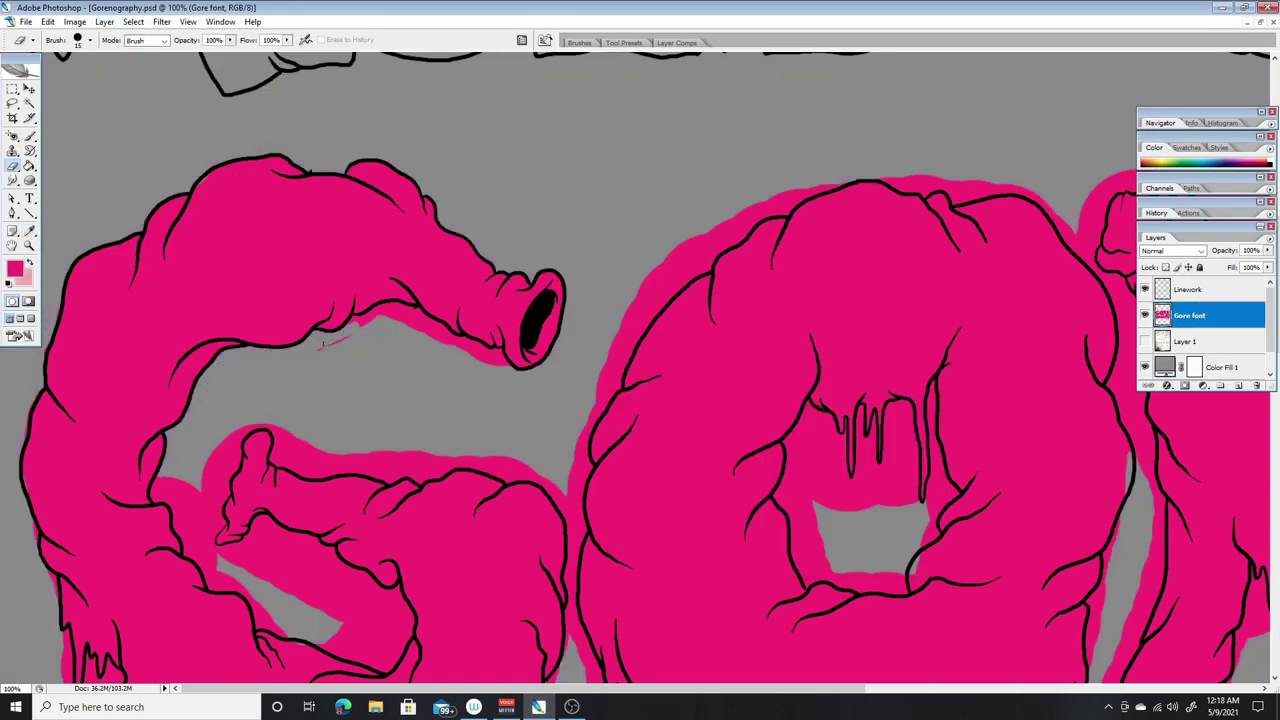
scroll(155, 495, "down", 3)
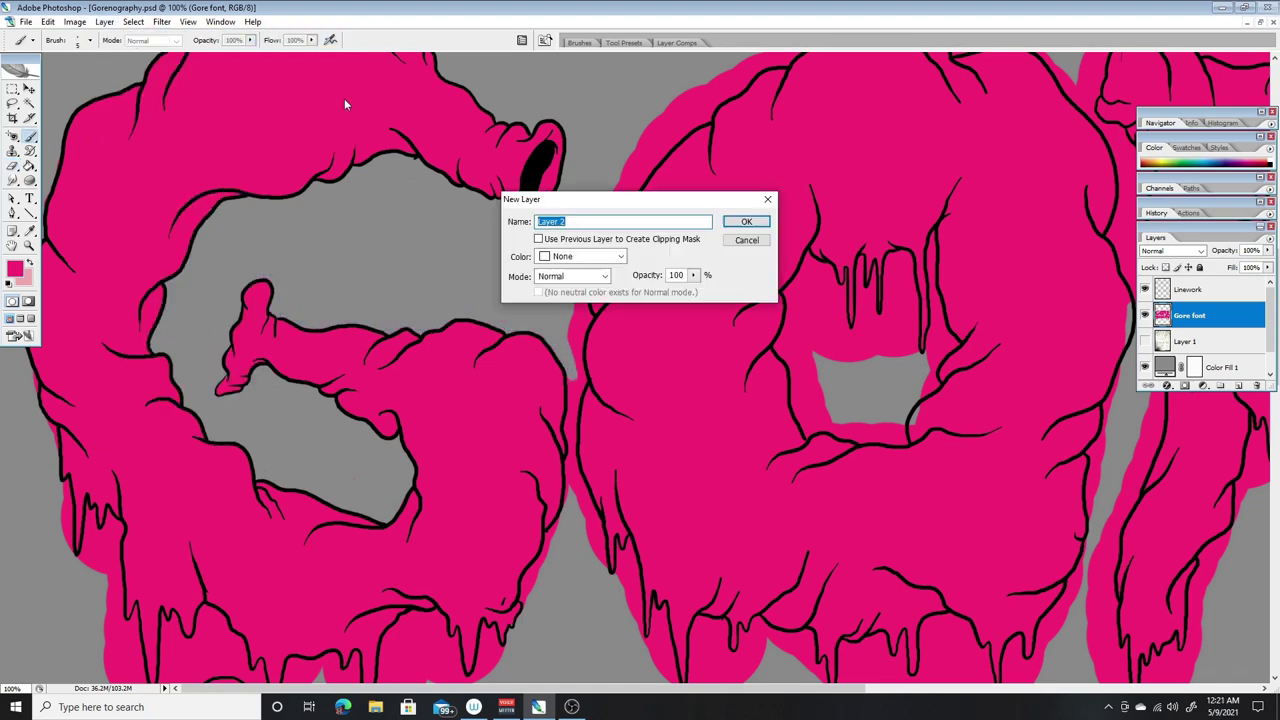
key("x")
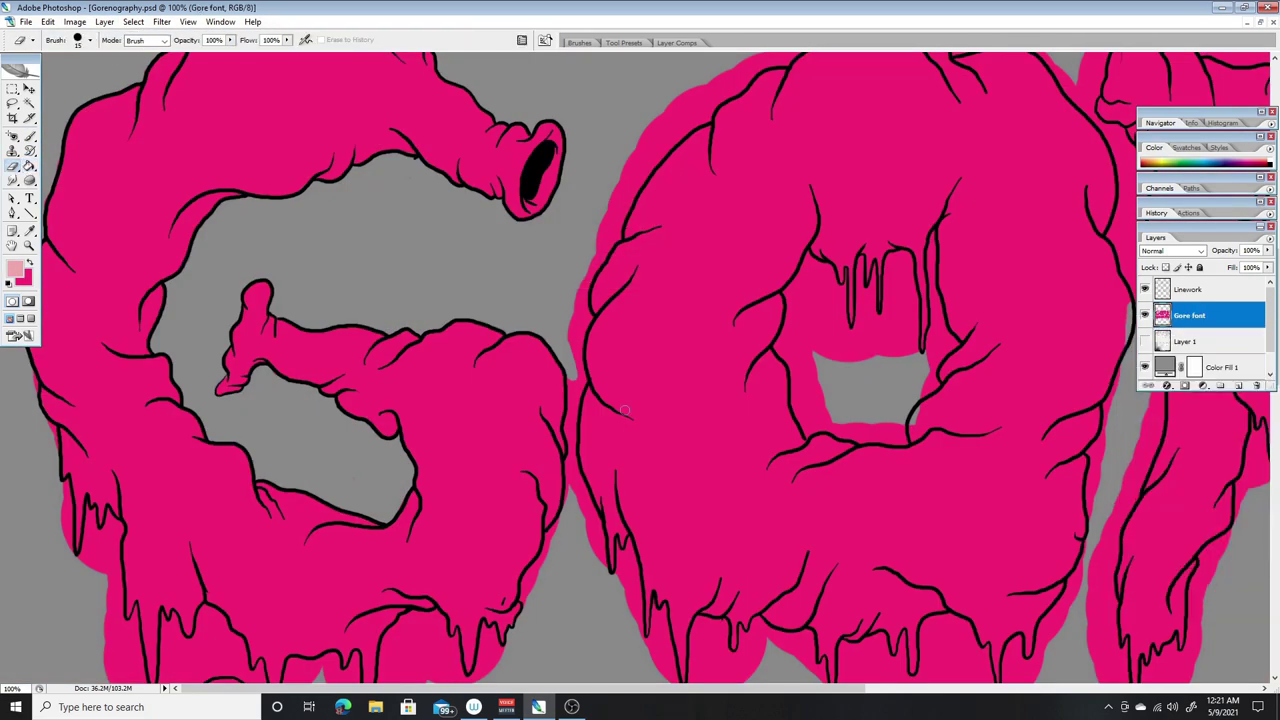
- Erase the pink spill around the large G's lower drips, clear the selection and swap the foreground and background colours
scroll(524, 585, "down", 5)
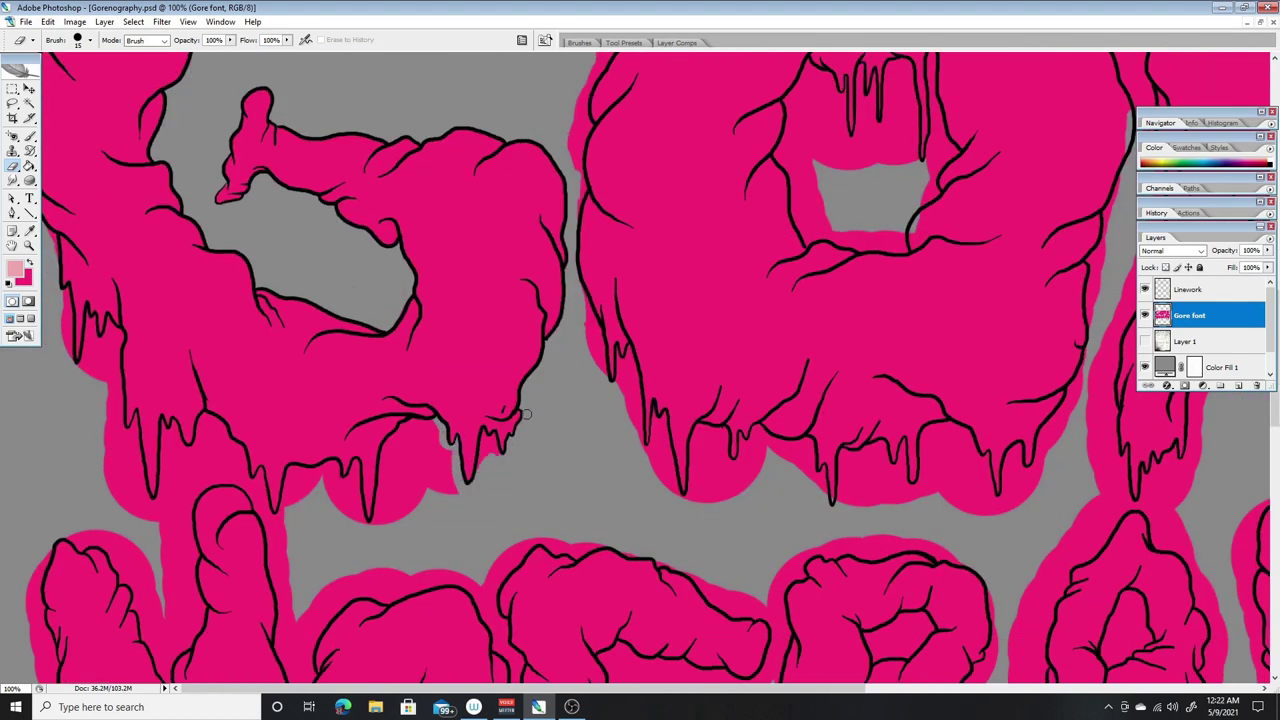
left_click_drag(392, 478, 402, 505)
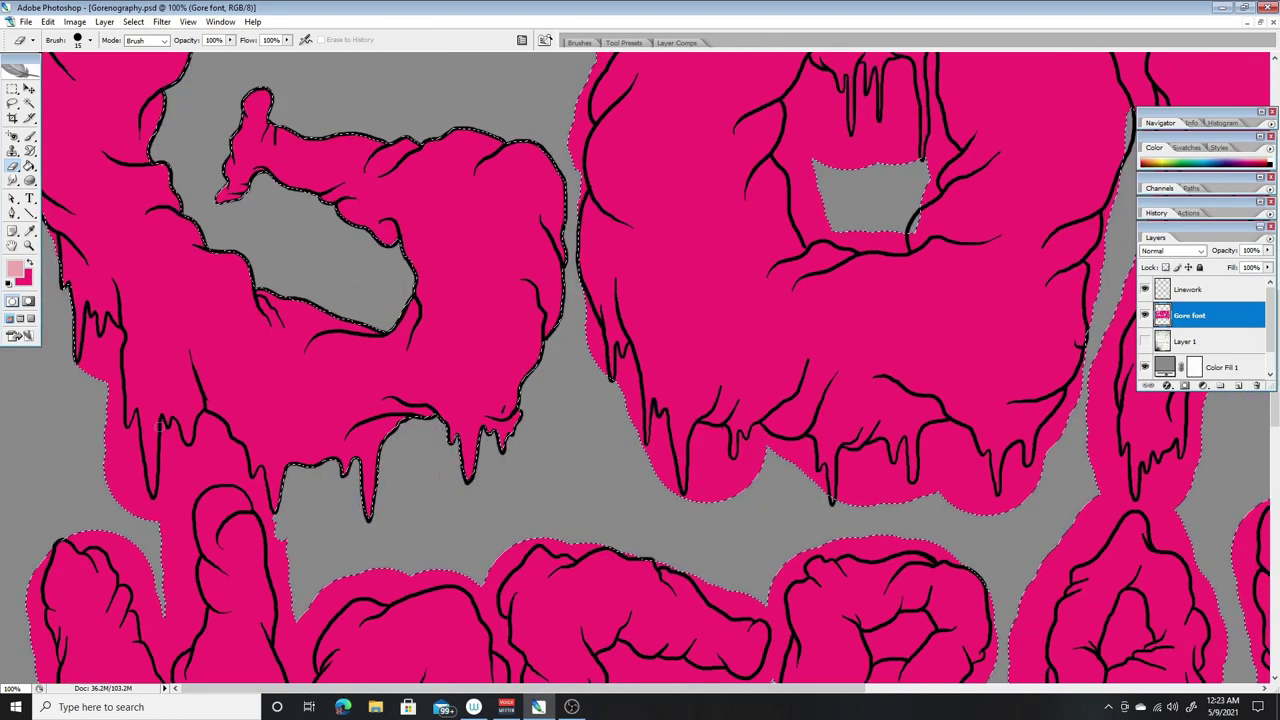
key("ctrl+d")
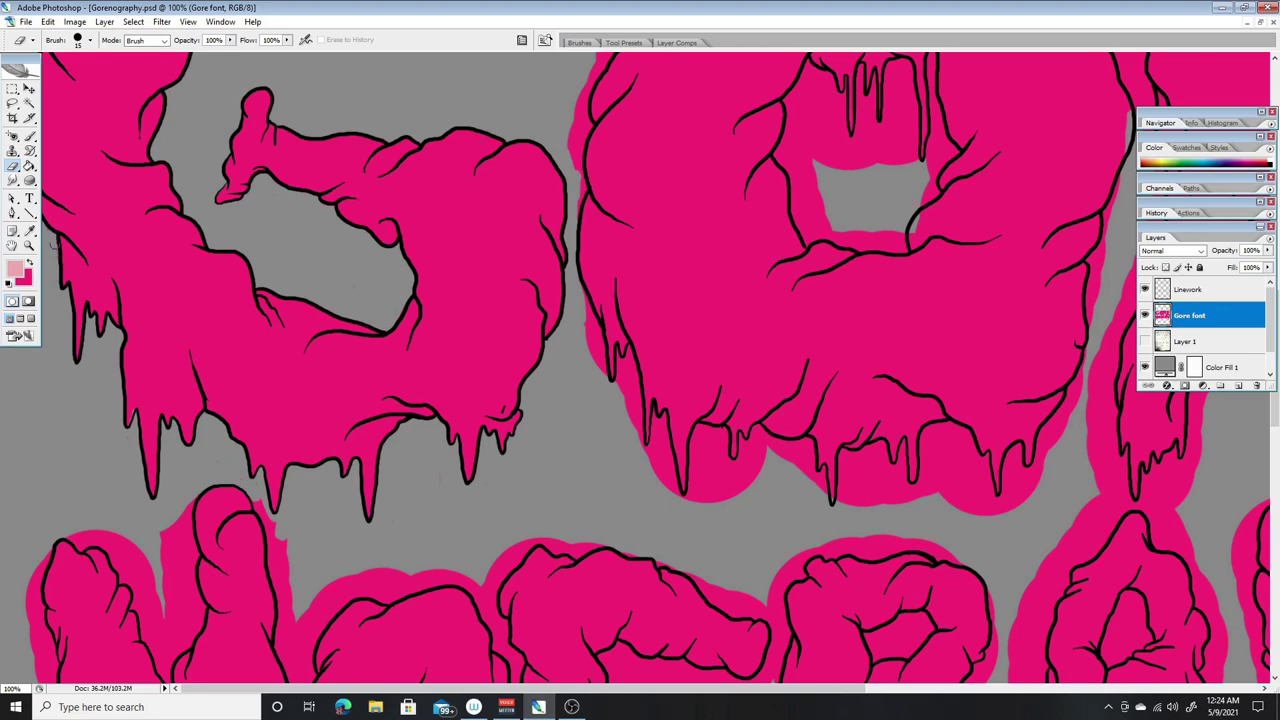
scroll(55, 247, "up", 5)
key("x")
key("b")
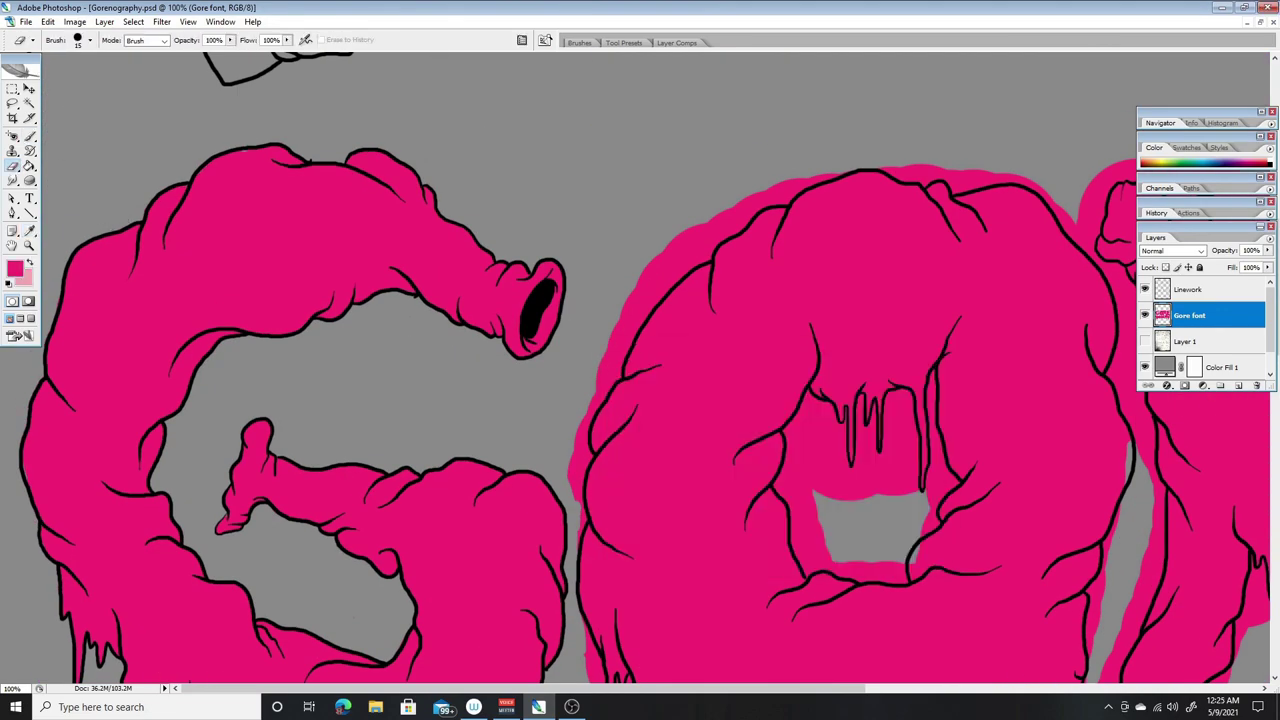
- Select the areas inside the remaining letters' outlines on the Linework layer with the Magic Wand
key("ctrl+0")
key("ctrl+plus")
key("w")
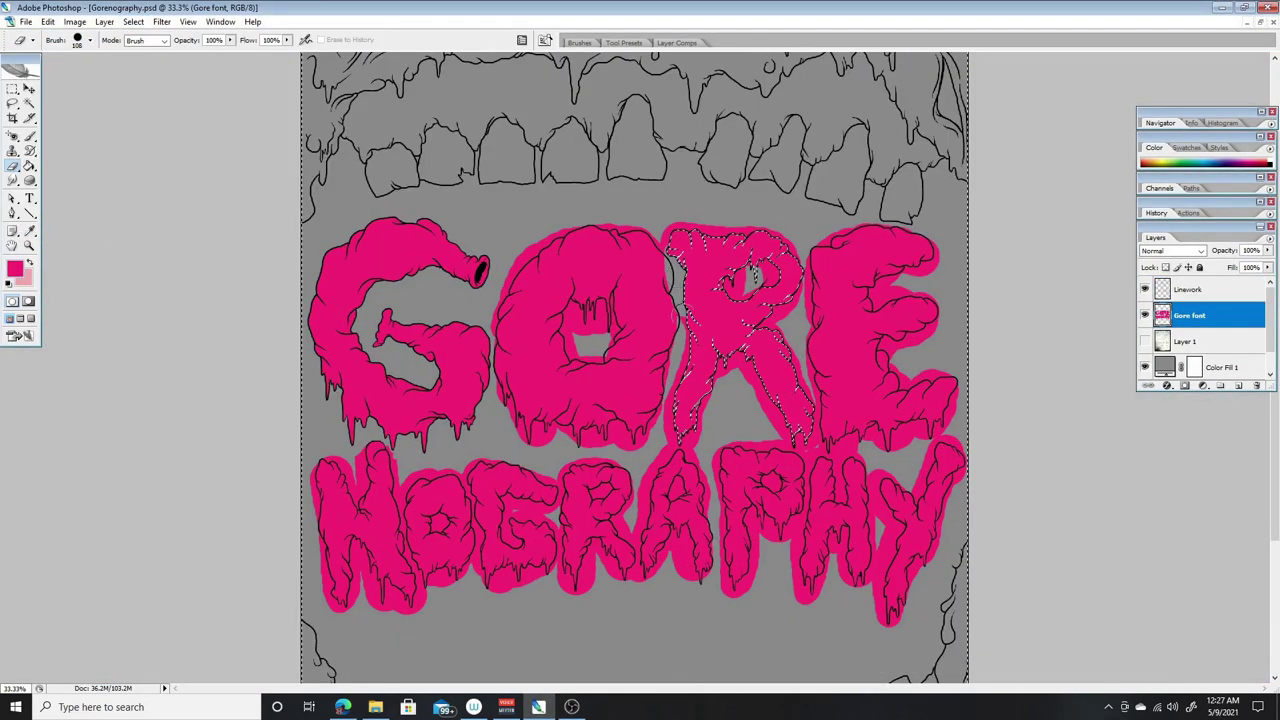
key("alt+bracketright")
left_click(565, 243)
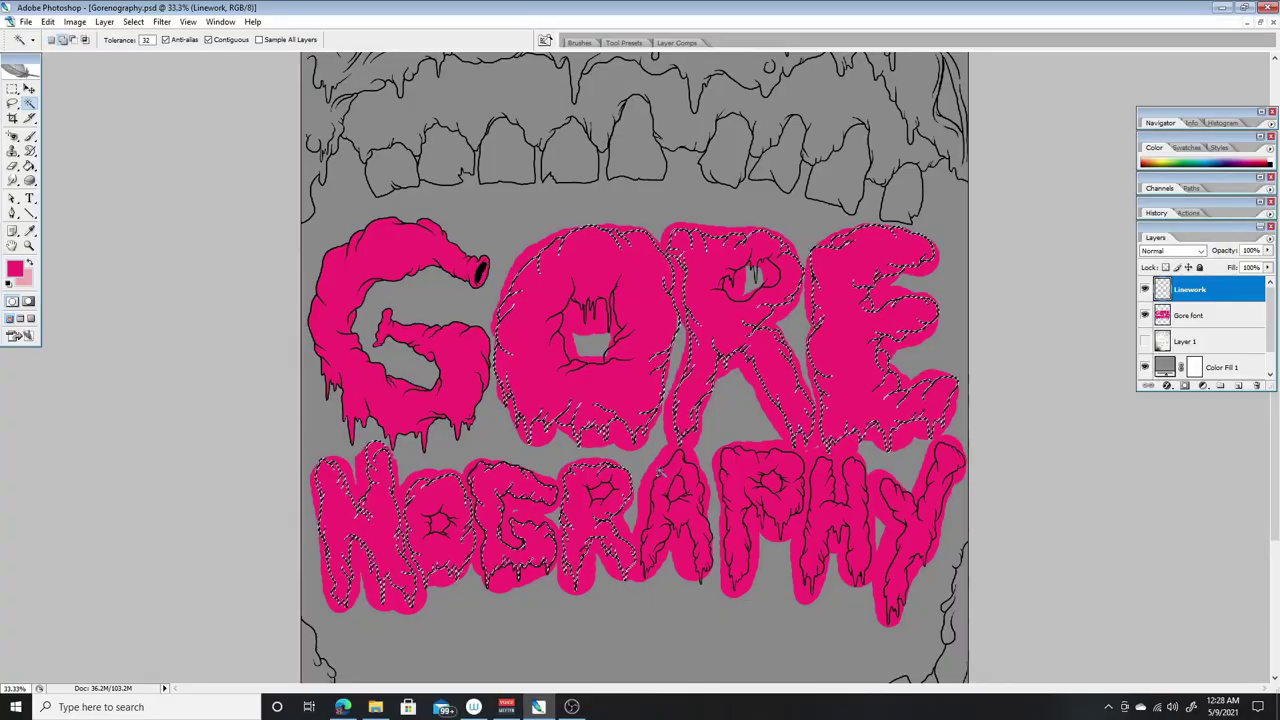
- Invert the selection, erase the pink spill around the remaining letters on the Gore font layer, and deselect
key("ctrl+shift+i")
key("e")
key("alt+bracketleft")
mouse_move(800, 323)
left_mouse_down()
mouse_move(720, 590)
mouse_move(955, 430)
left_mouse_up()
mouse_move(648, 470)
left_mouse_down()
mouse_move(420, 600)
mouse_move(380, 560)
left_mouse_up()
key("alt+bracketright")
key("alt+bracketleft")
key("ctrl+d")
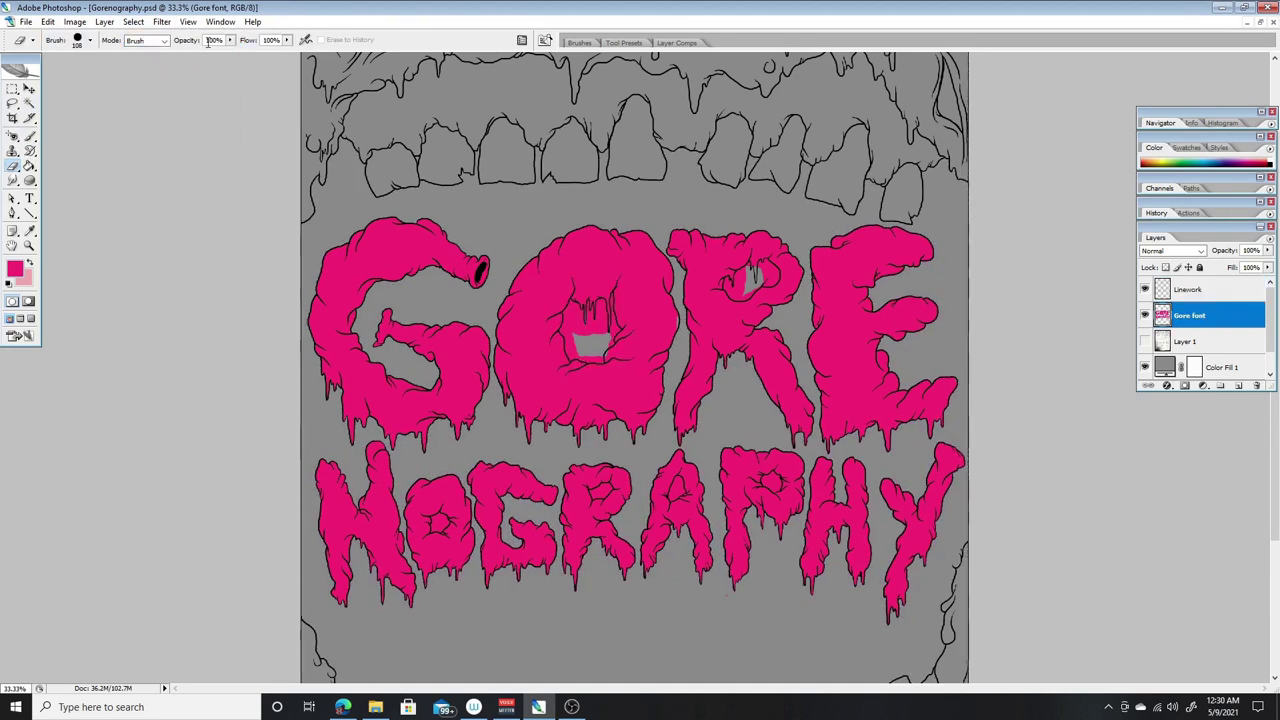
- Set the Eraser to 19 px and erase the pink inside the large O's opening, around its hanging drips
key("ctrl+alt+0")
left_click(78, 40)
double_click(60, 210)
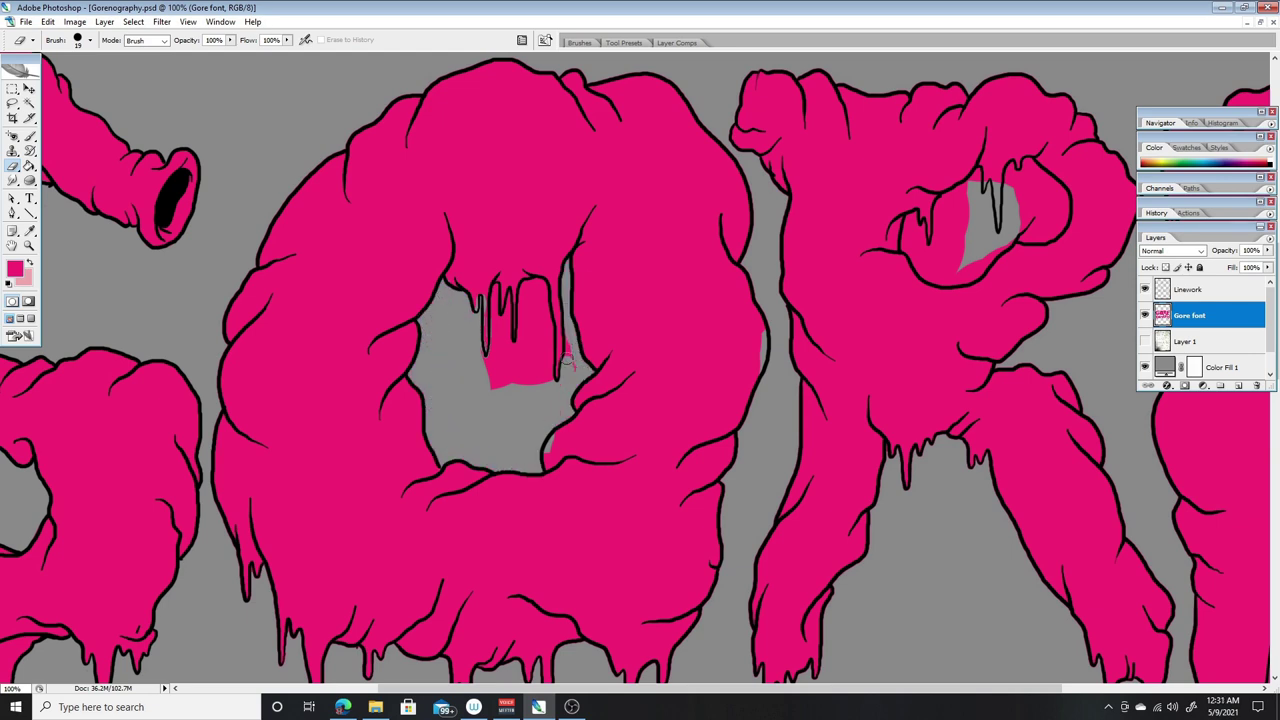
key("ctrl+plus")
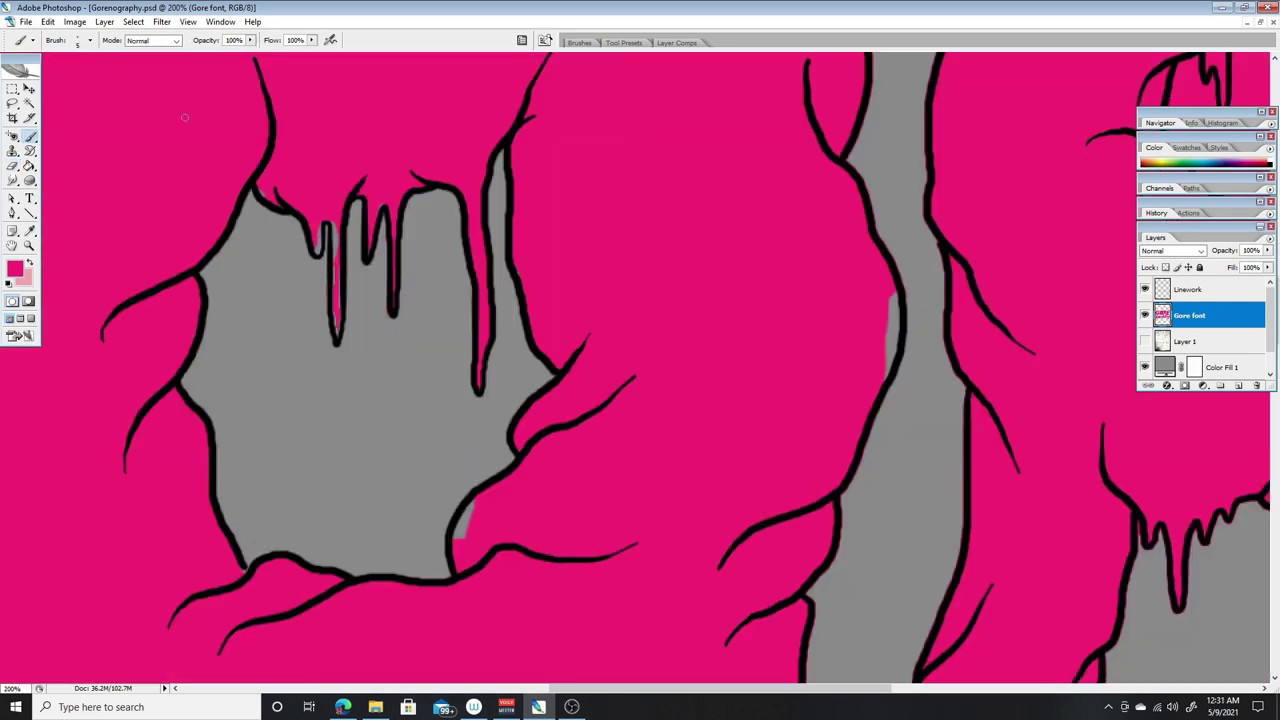
left_click_drag(533, 556, 222, 265)
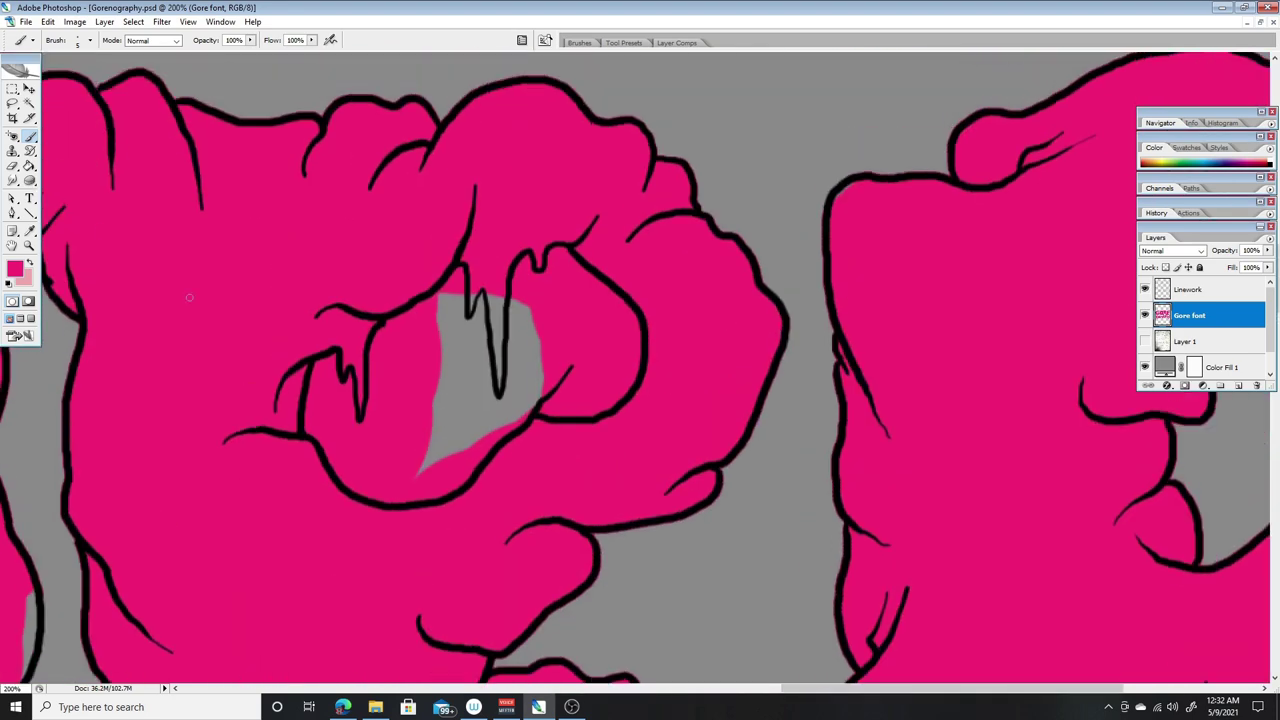
- Erase the pink inside the large R's opening on both sides of its drips
left_click_drag(407, 318, 322, 365)
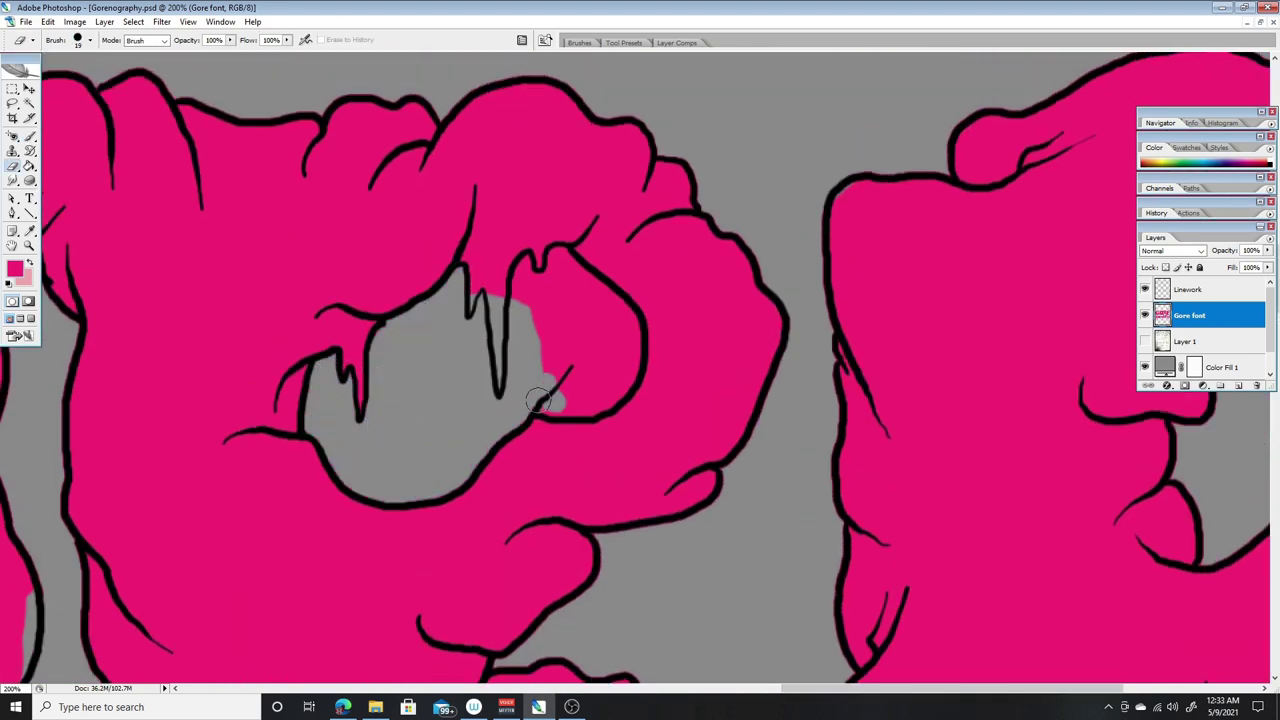
mouse_move(540, 385)
left_mouse_down()
mouse_move(624, 322)
mouse_move(555, 392)
left_mouse_up()
mouse_move(497, 343)
left_mouse_down()
mouse_move(703, 694)
mouse_move(920, 563)
left_mouse_up()
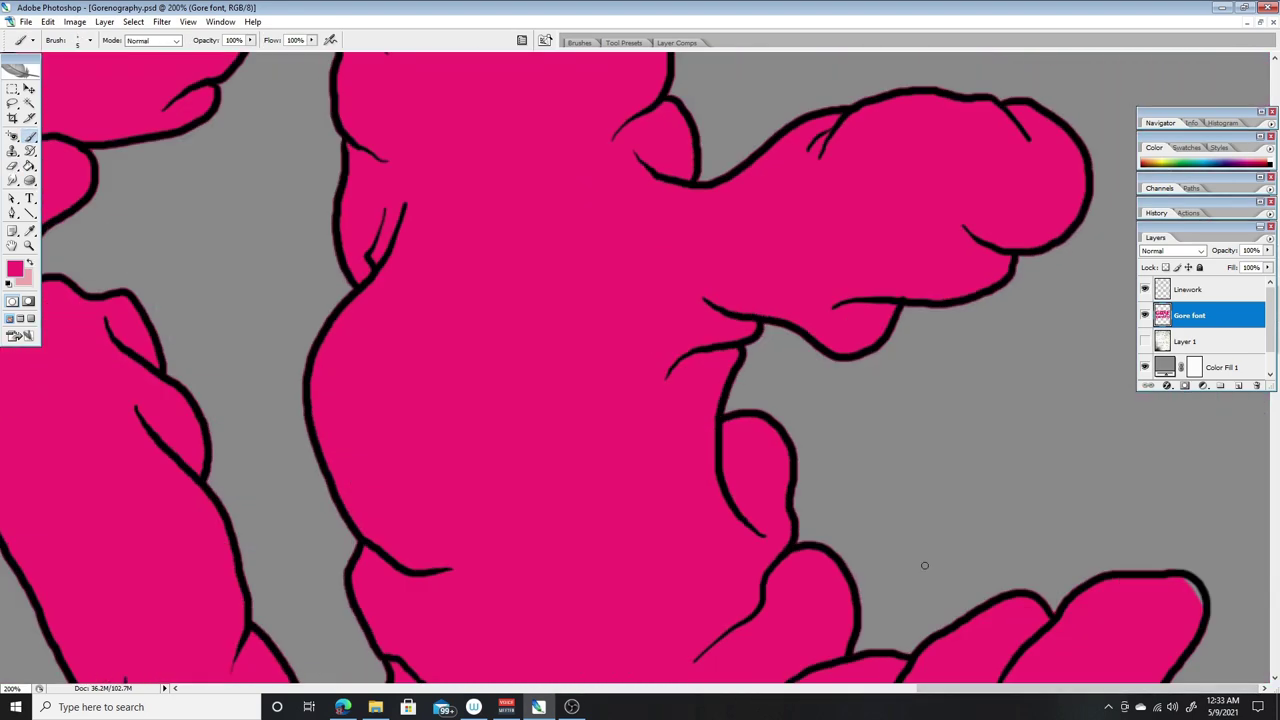
- Erase the pink inside the openings of the P and the A in the second row of lettering
key("e")
left_click_drag(760, 284, 826, 368)
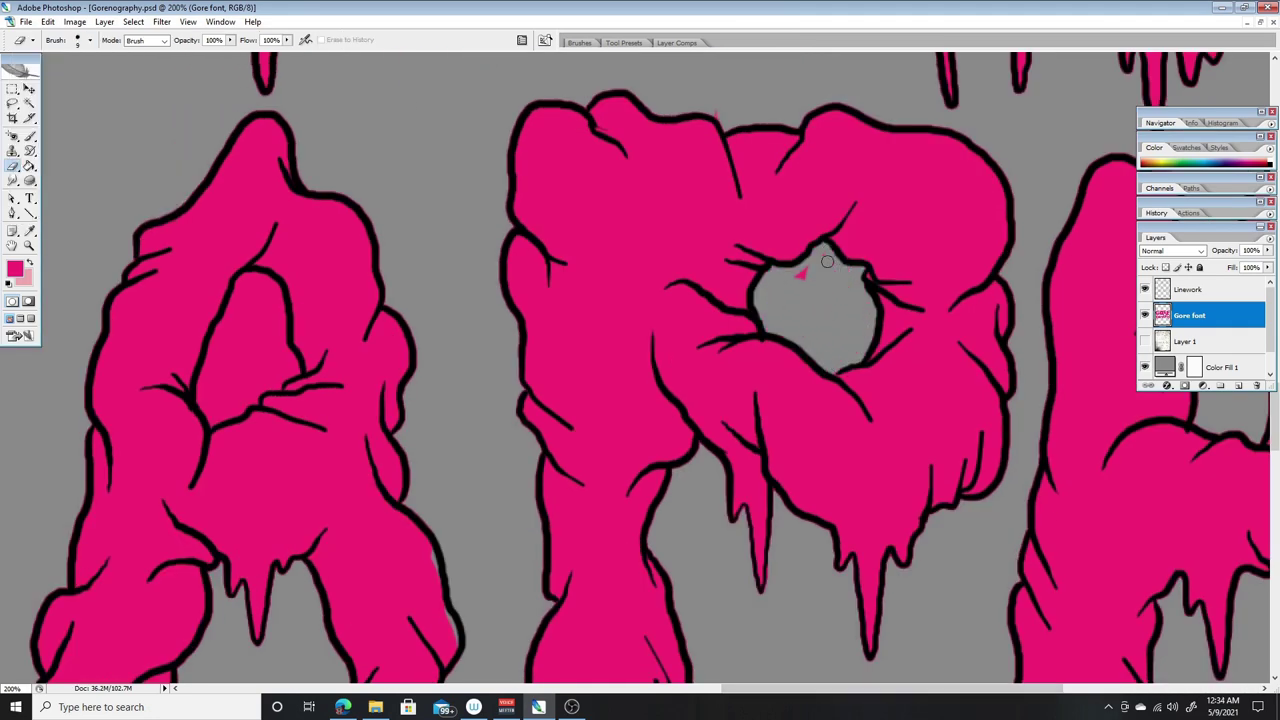
left_click_drag(832, 268, 1252, 268)
left_click_drag(650, 300, 696, 295)
left_click_drag(648, 400, 662, 330)
key("b")
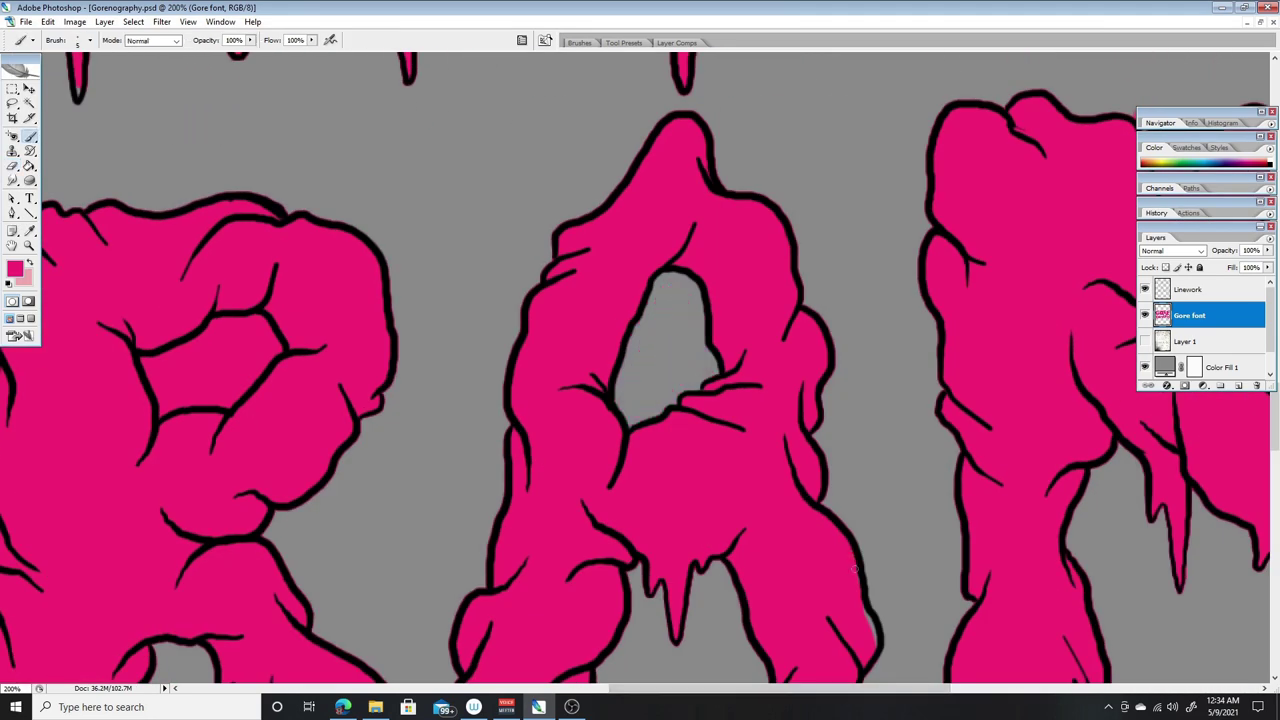
- Erase the pink inside the openings of the second row's R and O
left_click_drag(557, 493, 997, 496)
left_click_drag(626, 366, 734, 380)
left_click_drag(659, 363, 735, 345)
left_click_drag(735, 200, 860, 650)
left_click_drag(697, 362, 791, 404)
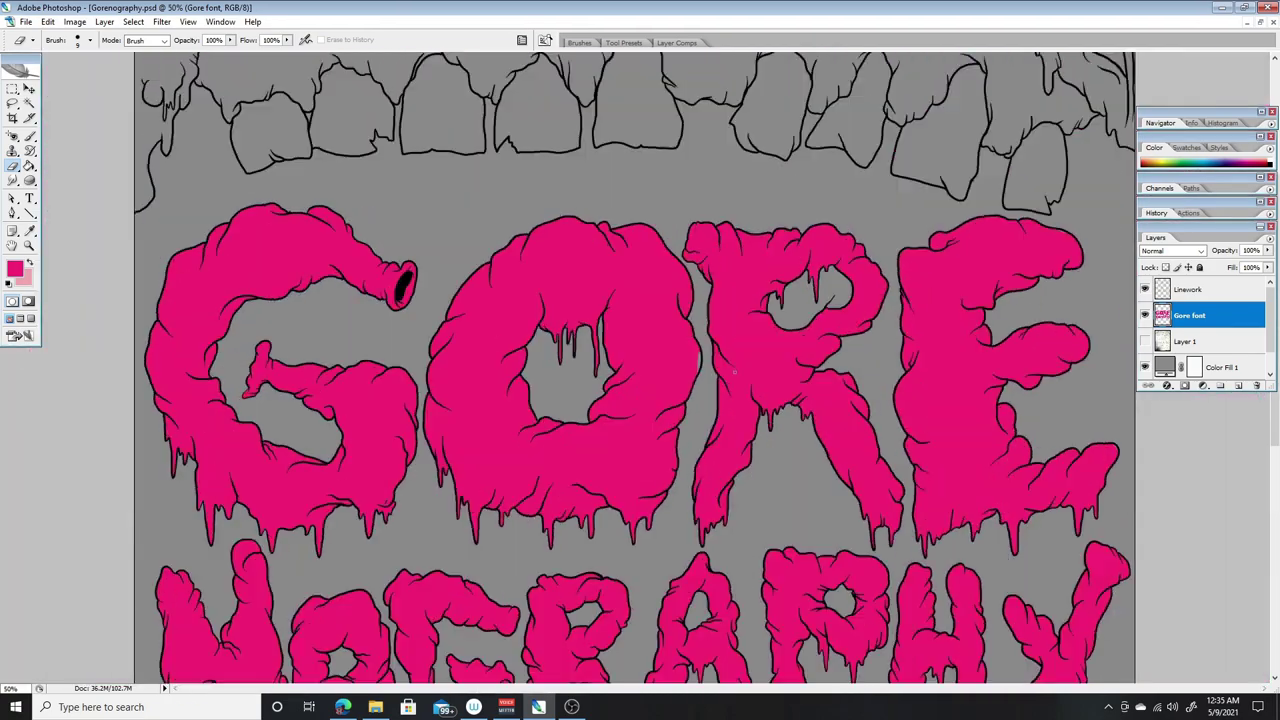
- Create a layer named Teeth beneath Linework, set the foreground colour to pale yellow and ready the Brush
scroll(640, 370, "up", 5)
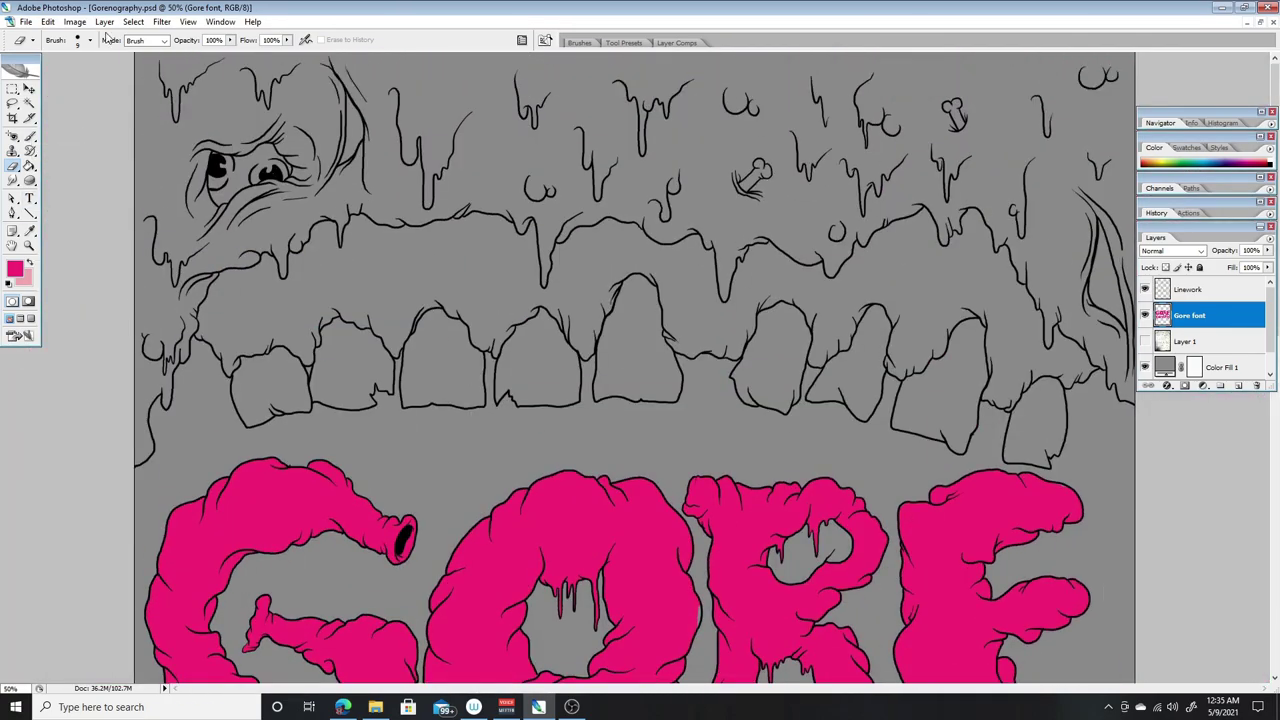
left_click(1190, 289)
left_click(29, 229)
left_click(15, 268)
left_click_drag(806, 468, 806, 520)
left_click(890, 371)
key("b")
left_click(80, 40)
left_click_drag(270, 365, 290, 405)
key("ctrl+z")
key("ctrl+d")
left_click(1162, 315, "ctrl")
left_click_drag(355, 350, 365, 365)
key("ctrl+z")
key("ctrl+d")
- Shrink the brush and start painting the leftmost upper teeth yellow within their outlines
key("ctrl+alt+0")
key("bracketleft")
key("bracketleft")
key("bracketleft")
left_click_drag(245, 395, 221, 402)
mouse_move(270, 346)
left_mouse_down()
mouse_move(331, 373)
mouse_move(300, 430)
left_mouse_up()
- Fill the next upper teeth to the right with yellow up to their outlines
key("ctrl+plus")
left_click_drag(545, 310, 620, 520)
left_click_drag(590, 420, 600, 440)
mouse_move(755, 180)
left_mouse_down()
mouse_move(670, 300)
mouse_move(829, 514)
mouse_move(871, 500)
mouse_move(786, 194)
mouse_move(956, 440)
mouse_move(840, 254)
left_mouse_up()
left_click_drag(508, 688, 723, 688)
mouse_move(300, 245)
left_mouse_down()
mouse_move(228, 443)
mouse_move(369, 500)
mouse_move(500, 300)
mouse_move(420, 190)
mouse_move(334, 146)
left_mouse_up()
mouse_move(760, 145)
left_mouse_down()
mouse_move(580, 495)
mouse_move(810, 200)
mouse_move(665, 505)
mouse_move(900, 440)
mouse_move(790, 380)
left_mouse_up()
- Paint the tall central upper tooth and the teeth just right of the gap yellow with a 25 px brush
left_click_drag(585, 688, 770, 688)
mouse_move(400, 120)
left_mouse_down()
mouse_move(540, 260)
mouse_move(300, 550)
mouse_move(510, 250)
mouse_move(420, 550)
mouse_move(600, 400)
mouse_move(460, 520)
left_mouse_up()
left_click_drag(622, 688, 777, 688)
mouse_move(350, 330)
left_mouse_down()
mouse_move(540, 290)
mouse_move(270, 490)
mouse_move(360, 600)
mouse_move(391, 591)
left_mouse_up()
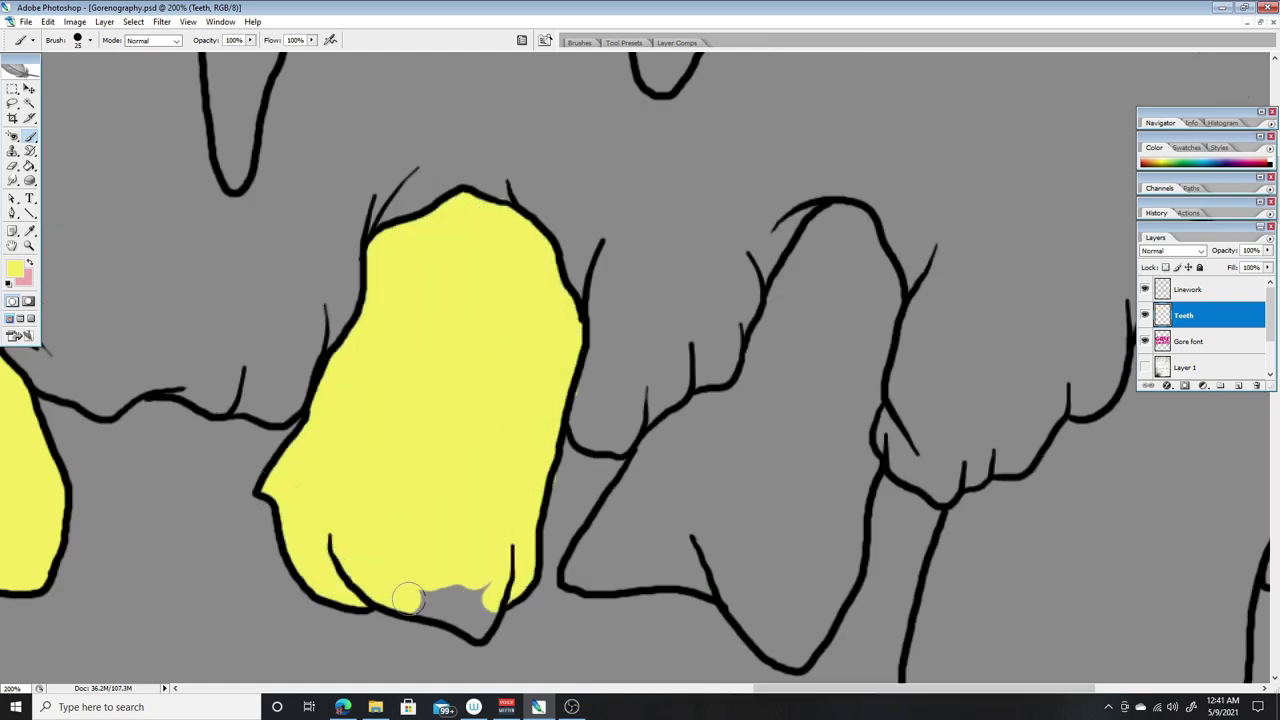
key("b")
mouse_move(775, 300)
left_mouse_down()
mouse_move(885, 320)
mouse_move(700, 410)
mouse_move(715, 580)
mouse_move(848, 535)
mouse_move(800, 625)
left_mouse_up()
left_click_drag(925, 688, 1052, 688)
mouse_move(549, 488)
left_mouse_down()
mouse_move(586, 429)
mouse_move(771, 371)
mouse_move(788, 497)
mouse_move(600, 600)
mouse_move(440, 650)
left_mouse_up()
- Trim the yellow spill with the Eraser and fill the last upper tooth on the right
scroll(440, 600, "down", 3)
left_click(14, 166)
mouse_move(510, 572)
left_mouse_down()
mouse_move(700, 540)
mouse_move(700, 580)
left_mouse_up()
scroll(934, 491, "right", 3)
scroll(934, 491, "down", 3)
mouse_move(990, 420)
left_mouse_down()
mouse_move(830, 370)
mouse_move(880, 568)
mouse_move(930, 430)
mouse_move(935, 540)
left_mouse_up()
- Paint the rightmost teeth of the lower row yellow inside their outlines
scroll(586, 580, "down", 10)
scroll(690, 569, "down", 5)
mouse_move(663, 294)
left_mouse_down()
mouse_move(714, 471)
mouse_move(923, 329)
mouse_move(800, 300)
mouse_move(765, 270)
mouse_move(760, 380)
left_mouse_up()
mouse_move(370, 460)
left_mouse_down()
mouse_move(557, 368)
mouse_move(614, 600)
mouse_move(427, 583)
mouse_move(600, 500)
mouse_move(500, 540)
left_mouse_up()
scroll(427, 583, "down", 2)
scroll(60, 134, "left", 5)
mouse_move(685, 330)
left_mouse_down()
mouse_move(722, 400)
mouse_move(753, 351)
mouse_move(885, 331)
mouse_move(900, 462)
mouse_move(761, 460)
mouse_move(710, 577)
left_mouse_up()
left_click_drag(868, 583, 730, 560)
- Fill the middle lower teeth with yellow up to the large stepped tooth and trim the spill at its edges
mouse_move(325, 455)
left_mouse_down()
mouse_move(580, 360)
mouse_move(330, 455)
mouse_move(632, 588)
left_mouse_up()
scroll(632, 588, "down", 2)
mouse_move(360, 470)
left_mouse_down()
mouse_move(400, 528)
mouse_move(590, 570)
mouse_move(640, 520)
left_mouse_up()
mouse_move(267, 522)
left_mouse_down()
mouse_move(697, 702)
mouse_move(745, 702)
left_mouse_up()
mouse_move(365, 268)
left_mouse_down()
mouse_move(543, 229)
mouse_move(757, 343)
mouse_move(740, 610)
left_mouse_up()
scroll(740, 610, "down", 3)
mouse_move(372, 150)
left_mouse_down()
mouse_move(385, 277)
mouse_move(720, 580)
mouse_move(390, 480)
mouse_move(423, 343)
mouse_move(597, 512)
mouse_move(555, 495)
left_mouse_up()
scroll(555, 495, "up", 3)
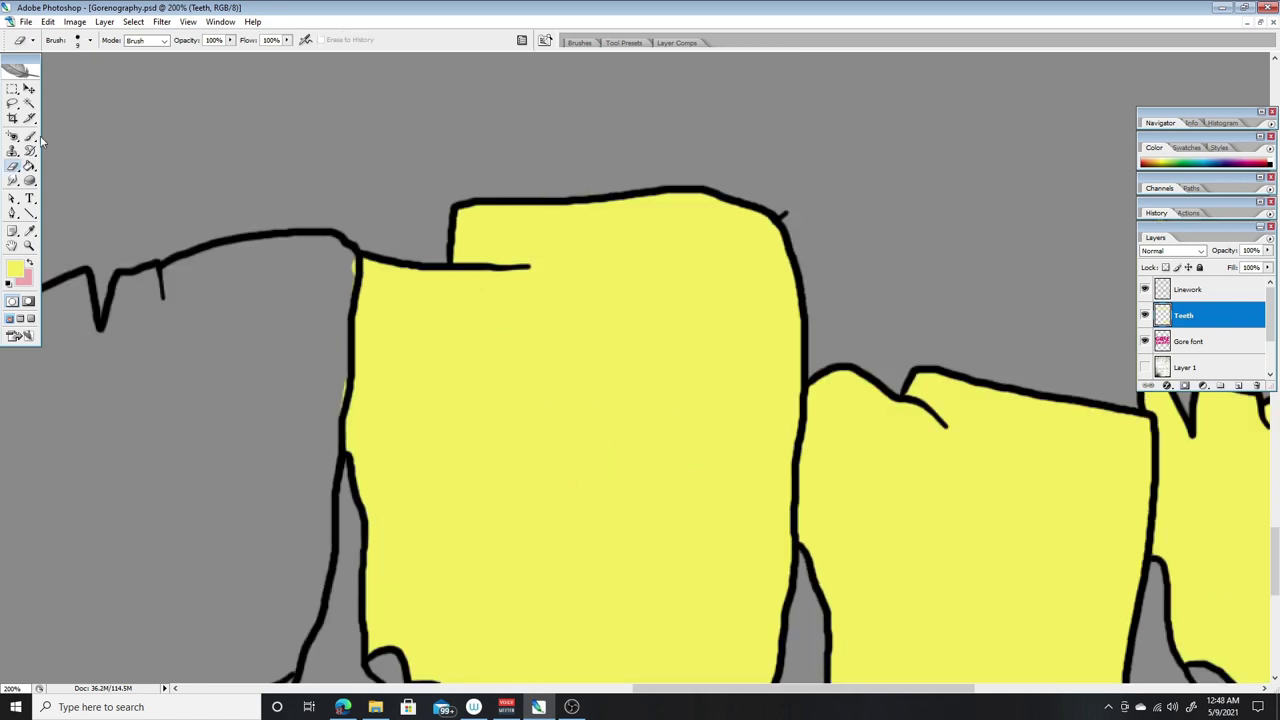
- Paint the lower teeth immediately left of the large stepped tooth yellow
scroll(555, 400, "left", 5)
left_click_drag(448, 325, 601, 302)
mouse_move(851, 245)
left_mouse_down()
mouse_move(720, 420)
mouse_move(820, 620)
mouse_move(470, 580)
mouse_move(497, 478)
mouse_move(723, 534)
mouse_move(700, 520)
mouse_move(800, 470)
left_mouse_up()
scroll(497, 478, "down", 3)
scroll(673, 342, "up", 2)
scroll(673, 342, "left", 5)
mouse_move(673, 342)
left_mouse_down()
mouse_move(694, 560)
mouse_move(894, 514)
mouse_move(760, 340)
mouse_move(710, 558)
mouse_move(340, 340)
mouse_move(614, 295)
mouse_move(340, 440)
mouse_move(449, 455)
mouse_move(540, 430)
mouse_move(520, 500)
left_mouse_up()
- Fill the leftmost teeth of the lower row with yellow up to the linework
scroll(520, 500, "left", 5)
left_click_drag(560, 230, 533, 350)
mouse_move(628, 522)
left_mouse_down()
mouse_move(790, 330)
mouse_move(620, 290)
mouse_move(651, 471)
mouse_move(720, 430)
left_mouse_up()
mouse_move(297, 295)
left_mouse_down()
mouse_move(293, 404)
mouse_move(400, 250)
mouse_move(370, 443)
left_mouse_up()
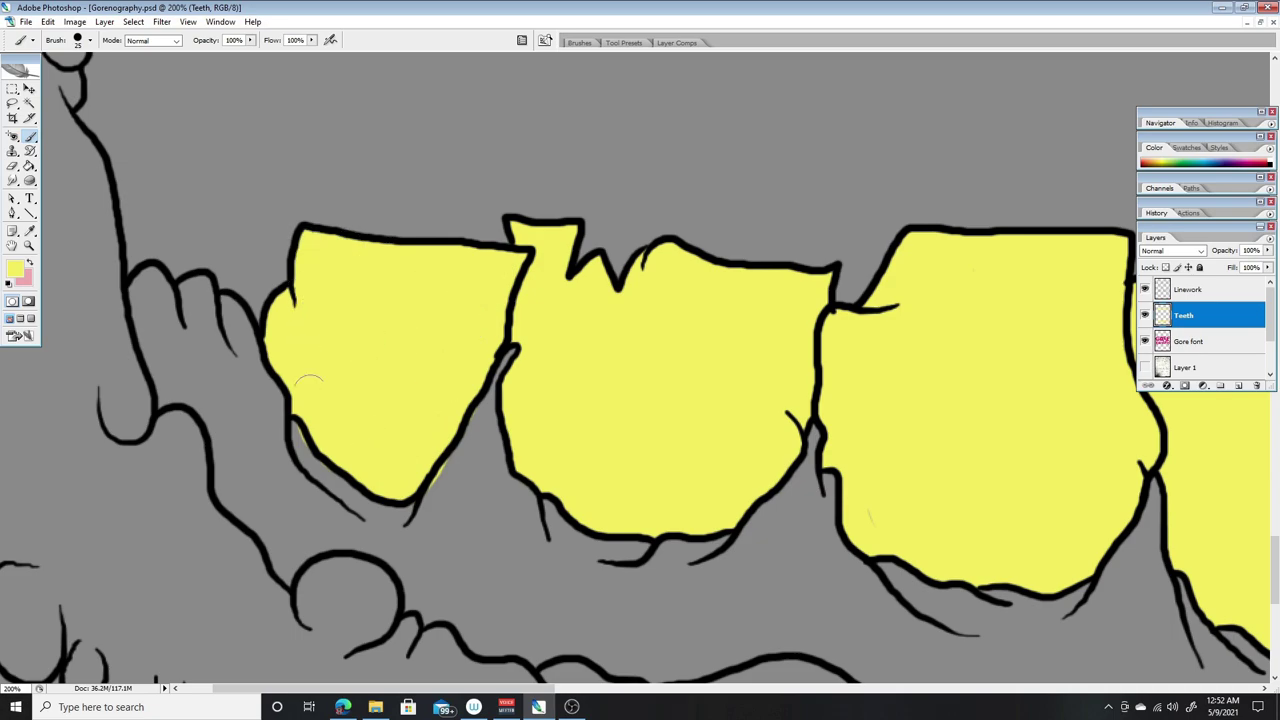
- Create a layer named White beneath Gore font and set the foreground colour to white for the Brush
key("ctrl+0")
left_click(1200, 367)
key("b")
scroll(640, 200, "up", 2)
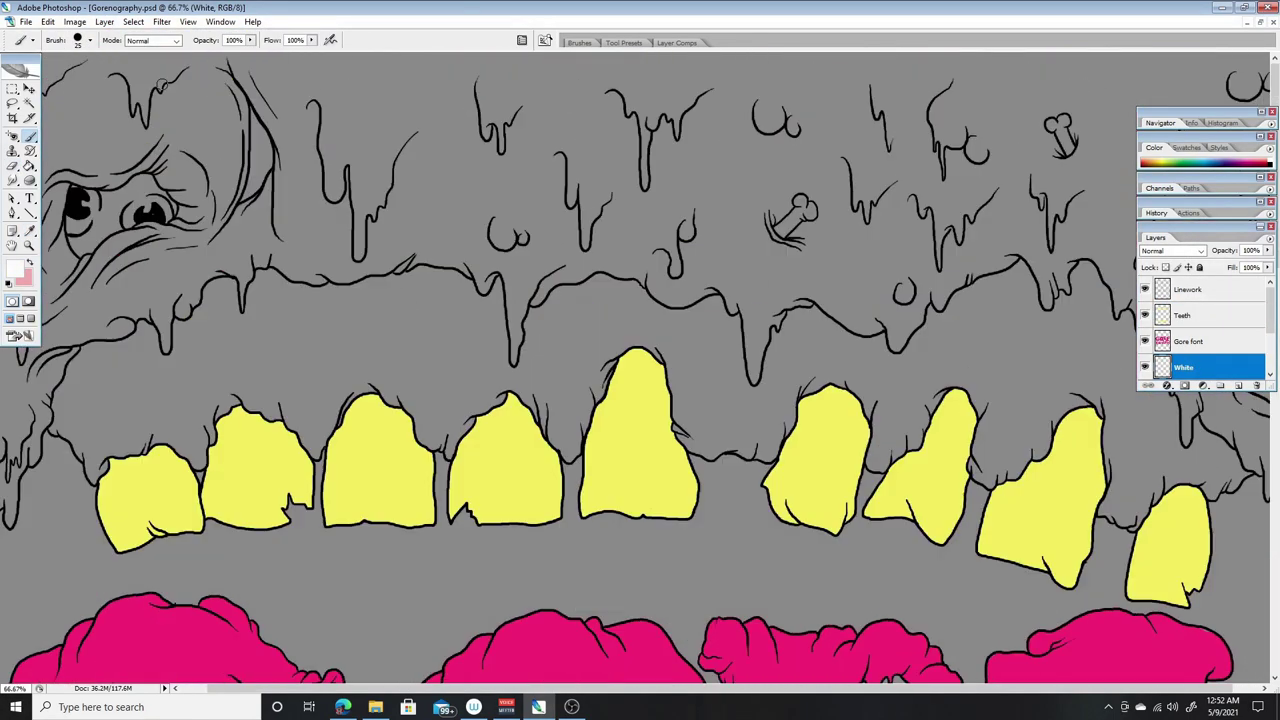
- Paint the whites of both eyes, shrinking the brush for the narrow areas around the pupils
scroll(400, 350, "up", 3)
scroll(400, 350, "left", 6)
left_click_drag(152, 295, 172, 348)
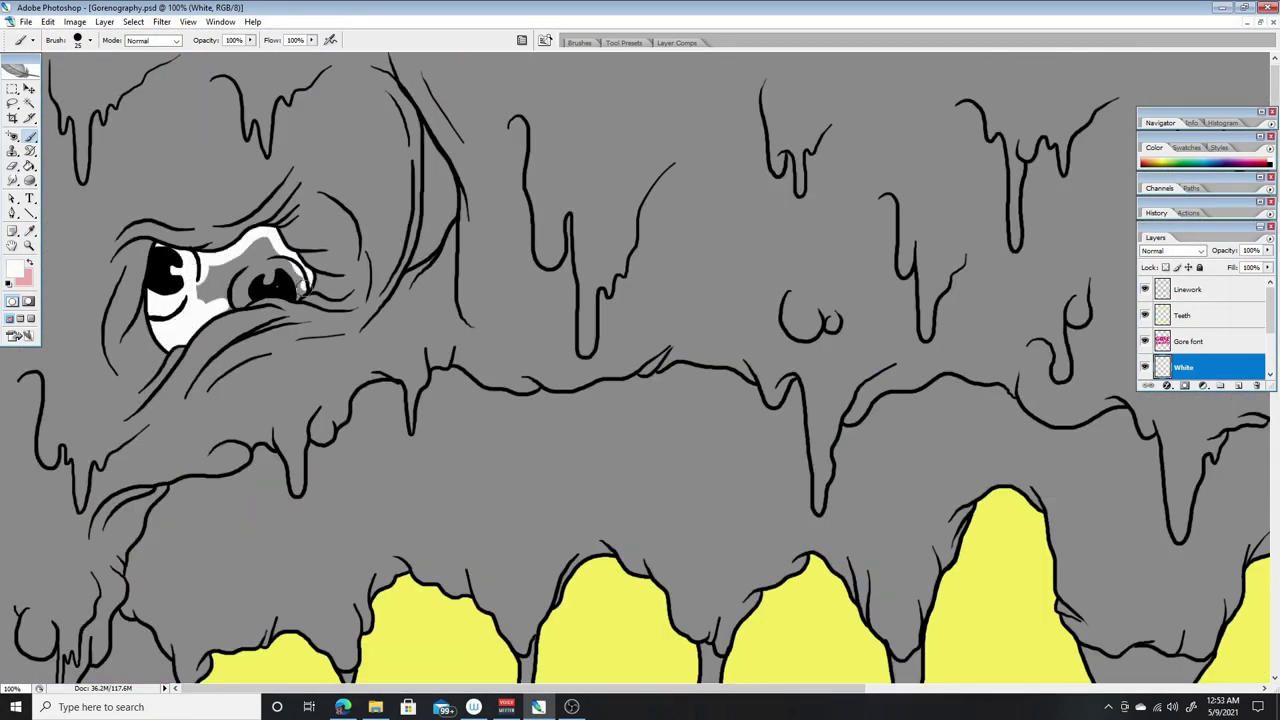
key("bracketleft")
key("bracketleft")
key("bracketleft")
key("ctrl+plus")
scroll(600, 300, "up", 3)
left_click_drag(555, 445, 655, 390)
- Paint the small bones stuck in the flesh above the upper teeth white
scroll(600, 380, "right", 8)
left_click_drag(550, 118, 520, 110)
left_click_drag(590, 186, 572, 158)
scroll(700, 400, "down", 10)
scroll(832, 587, "up", 8)
scroll(245, 318, "up", 3)
scroll(400, 480, "left", 5)
left_click_drag(735, 480, 690, 510)
scroll(690, 510, "down", 5)
- Create a layer named Gore beneath White and set the foreground colour to dark red
key("ctrl+minus")
key("ctrl+minus")
key("ctrl+minus")
key("ctrl+minus")
key("ctrl+minus")
left_click(104, 21)
left_click(14, 268)
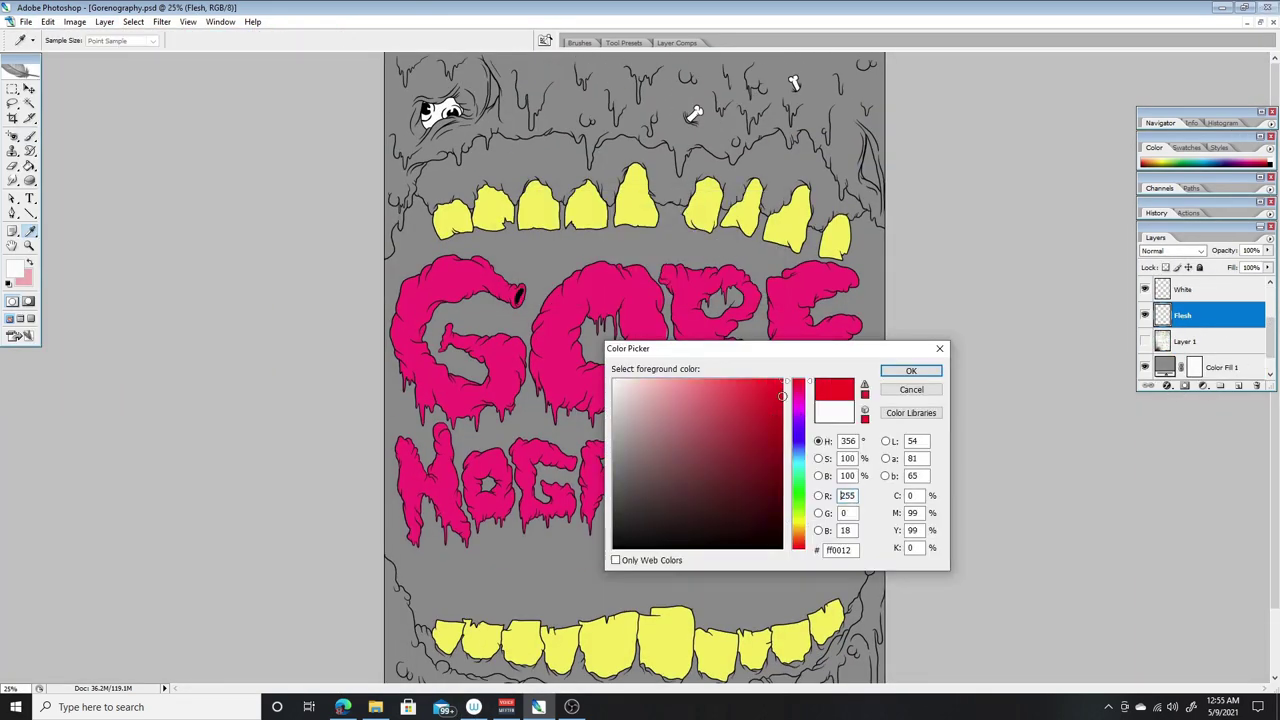
key("Return")
- Enlarge the brush to 161 px and paint dark red over the flesh above, beside and below the mouth
key("b")
left_click(77, 40)
mouse_move(400, 90)
left_mouse_down()
mouse_move(566, 76)
mouse_move(842, 187)
mouse_move(600, 171)
left_mouse_up()
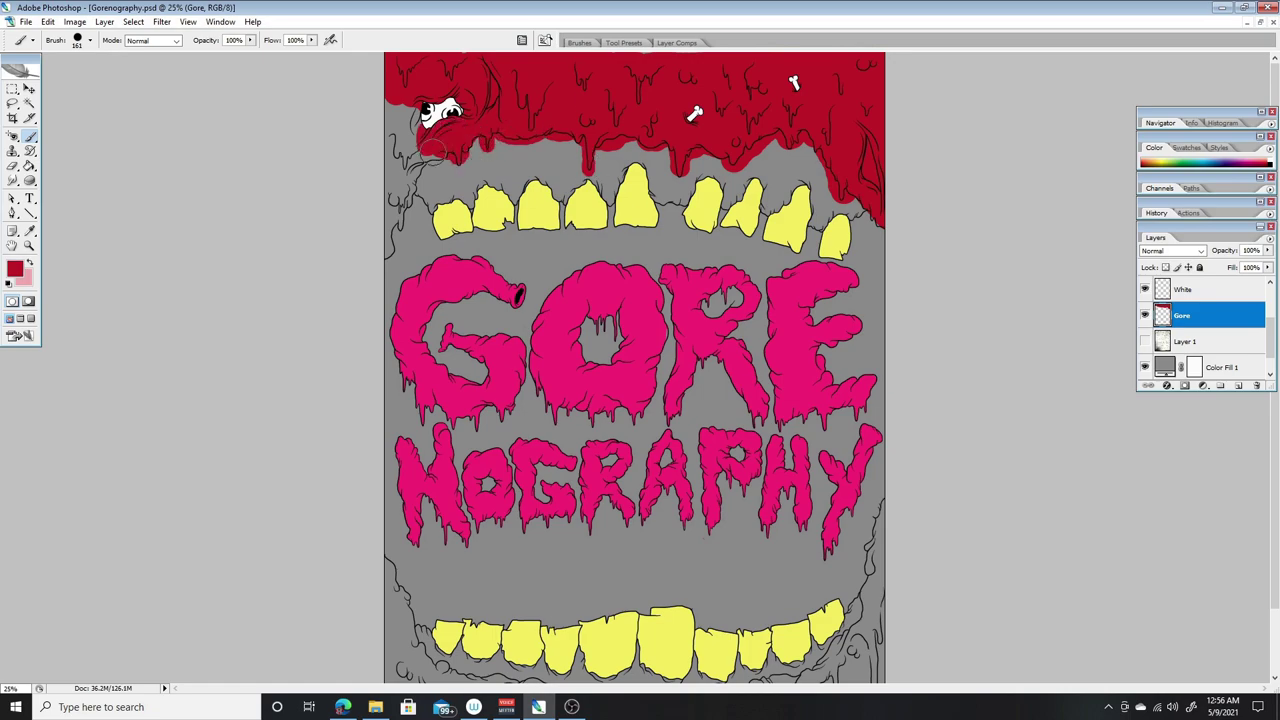
left_click_drag(450, 140, 400, 240)
scroll(634, 400, "down", 2)
mouse_move(395, 475)
left_mouse_down()
mouse_move(810, 640)
mouse_move(875, 445)
mouse_move(662, 660)
mouse_move(450, 600)
mouse_move(660, 640)
left_mouse_up()
scroll(855, 618, "up", 2)
- Set the Eraser to 15 px and trim the red spill along the drips at the mouth's left side
key("ctrl+plus")
key("ctrl+plus")
key("ctrl+plus")
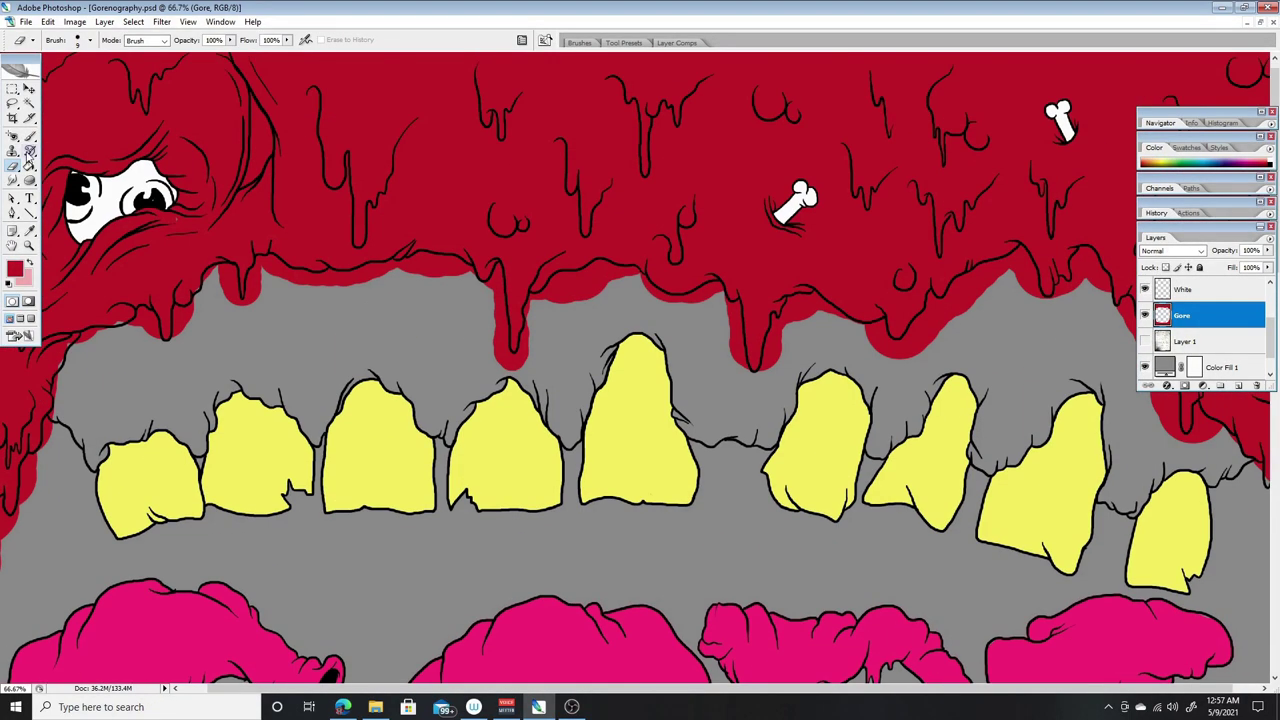
scroll(640, 368, "down", 2)
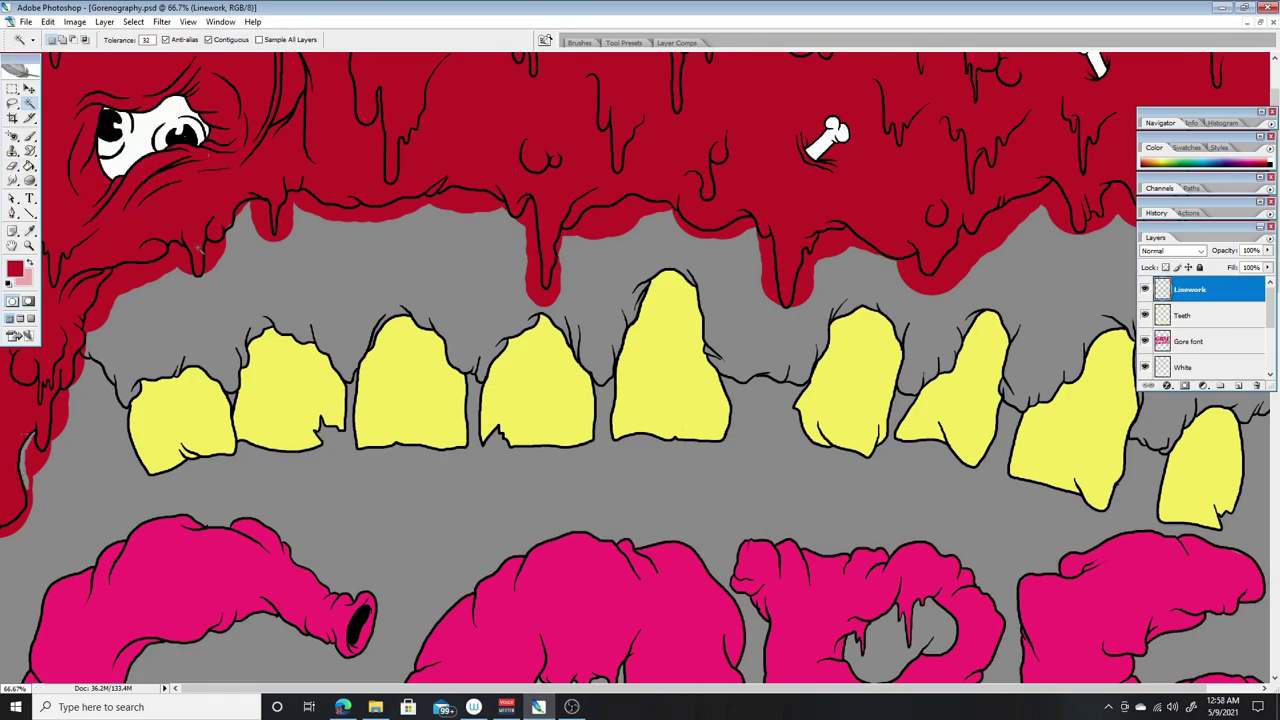
key("ctrl+plus")
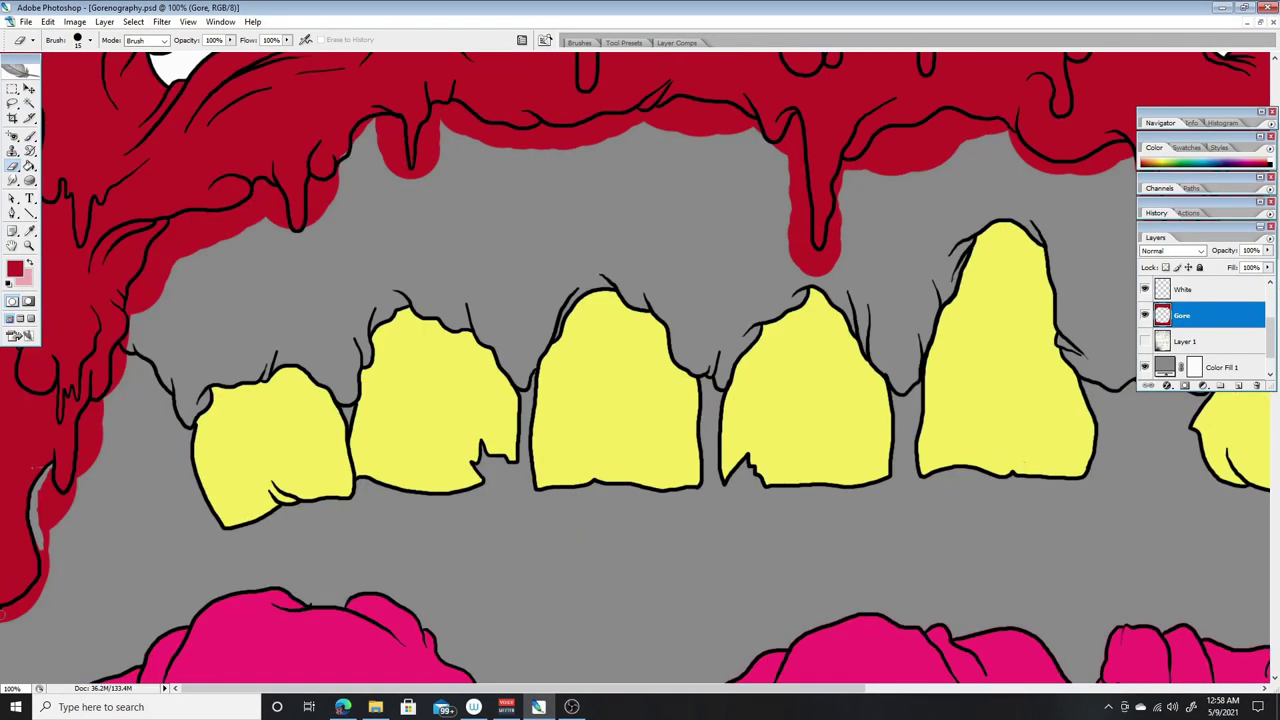
scroll(85, 420, "up", 2)
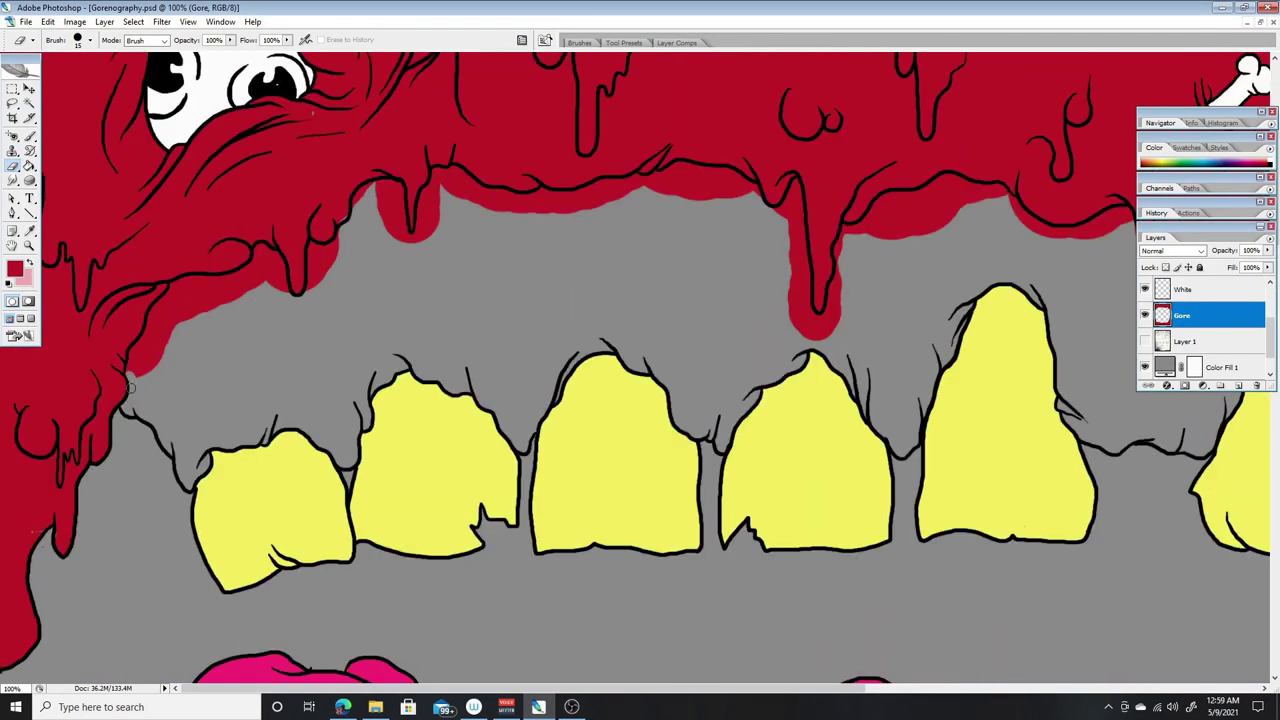
- Erase the red spill below the drips along the mouth's upper-left edge up to the linework
key("ctrl+plus")
left_click_drag(206, 300, 343, 460)
left_click_drag(513, 376, 537, 429)
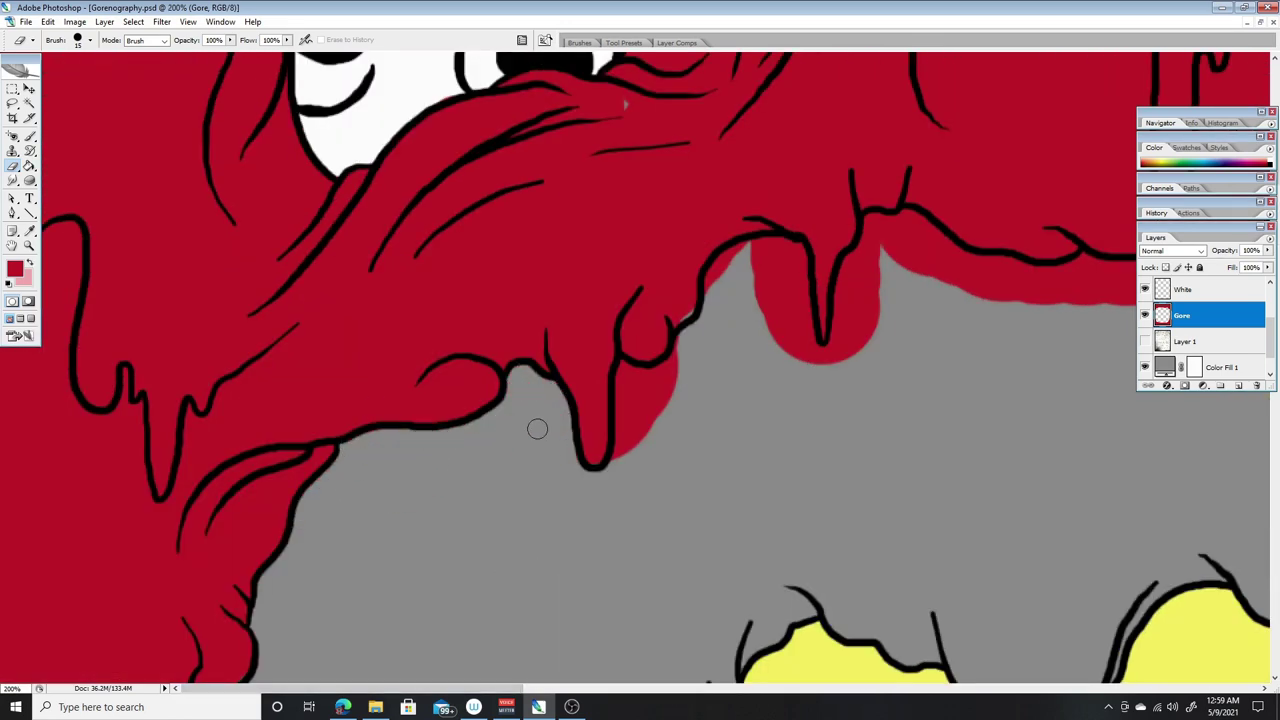
left_click_drag(663, 370, 640, 440)
key("b")
left_click_drag(729, 258, 843, 318)
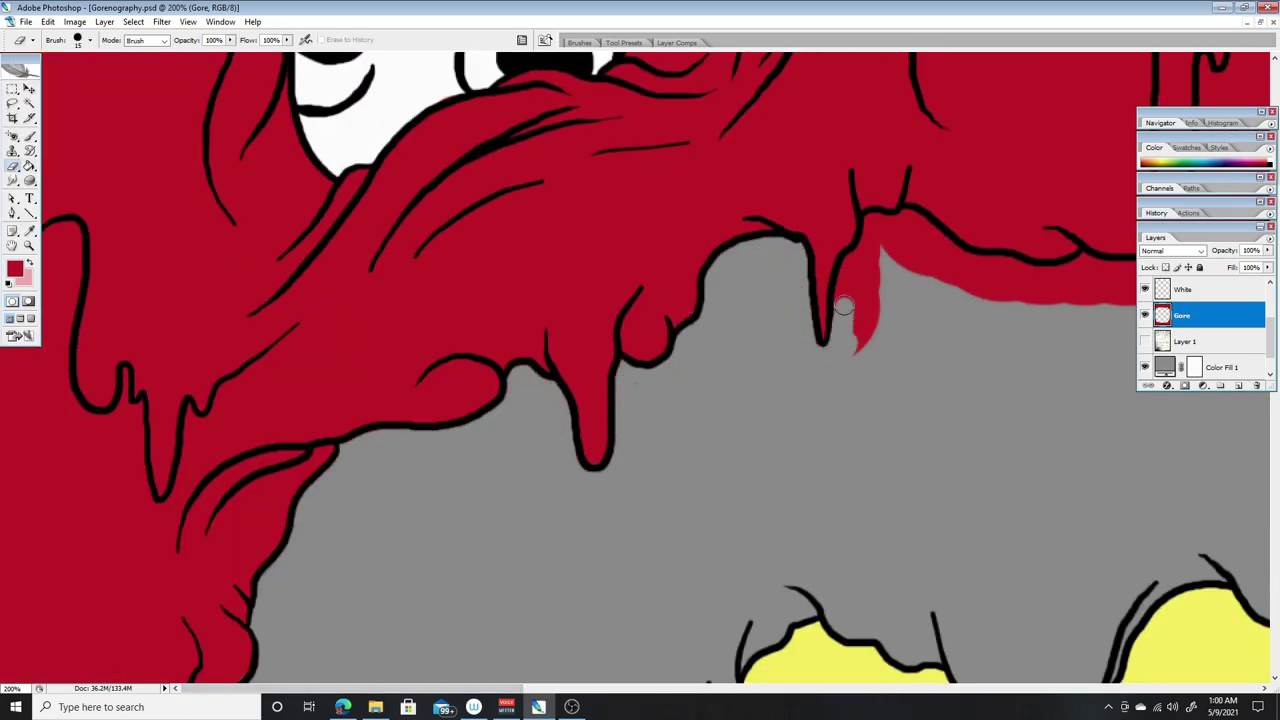
left_click_drag(887, 281, 990, 255)
- Erase the red spill around the drips along the middle of the mouth's upper edge
scroll(640, 360, "right", 5)
left_click_drag(530, 275, 781, 240)
left_click_drag(973, 218, 830, 250)
scroll(640, 360, "right", 3)
mouse_move(485, 240)
left_mouse_down()
mouse_move(457, 366)
mouse_move(510, 510)
left_mouse_up()
mouse_move(598, 332)
left_mouse_down()
mouse_move(730, 328)
mouse_move(905, 285)
left_mouse_up()
- Trim the red spill along the mouth's upper-right edge and down to its right corner
scroll(640, 360, "right", 5)
left_click_drag(290, 290, 420, 358)
mouse_move(570, 418)
left_mouse_down()
mouse_move(650, 525)
mouse_move(694, 386)
mouse_move(905, 335)
left_mouse_up()
scroll(640, 360, "right", 5)
mouse_move(425, 438)
left_mouse_down()
mouse_move(500, 472)
mouse_move(600, 330)
mouse_move(780, 300)
mouse_move(890, 193)
left_mouse_up()
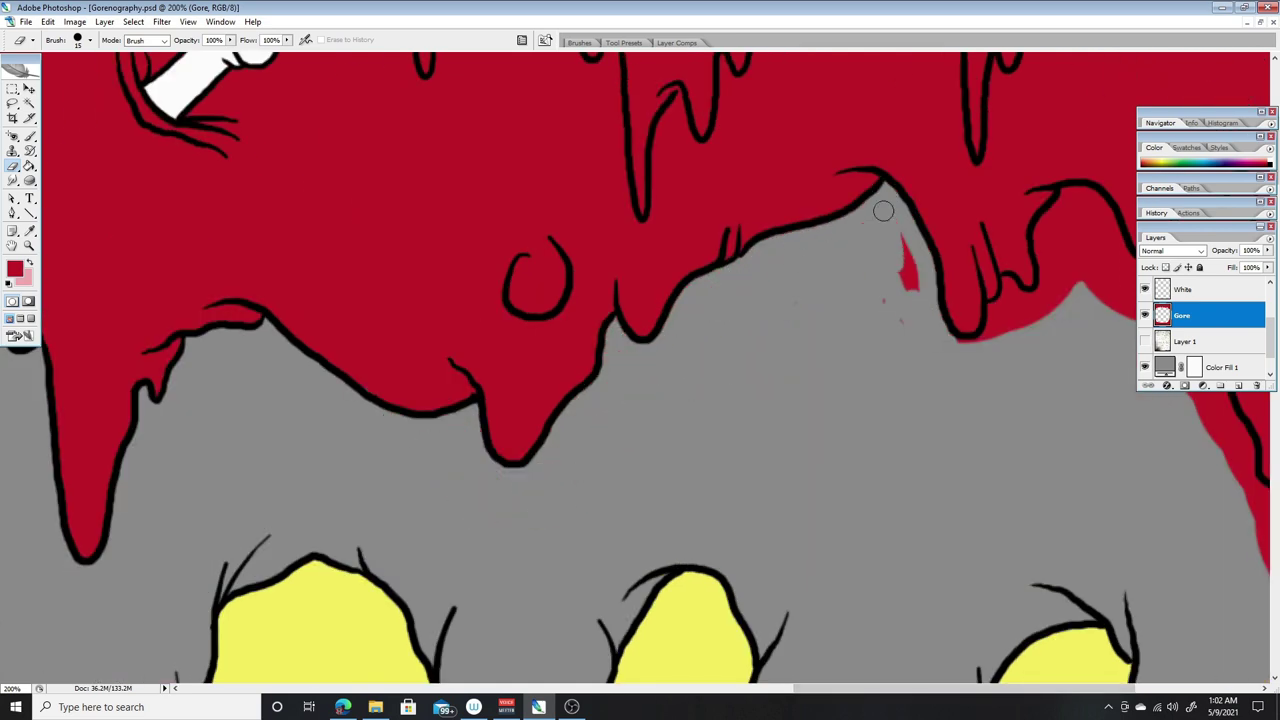
scroll(640, 360, "right", 4)
mouse_move(600, 190)
left_mouse_down()
mouse_move(625, 270)
mouse_move(735, 365)
mouse_move(810, 505)
mouse_move(828, 622)
left_mouse_up()
scroll(923, 142, "down", 3)
left_click_drag(880, 260, 892, 349)
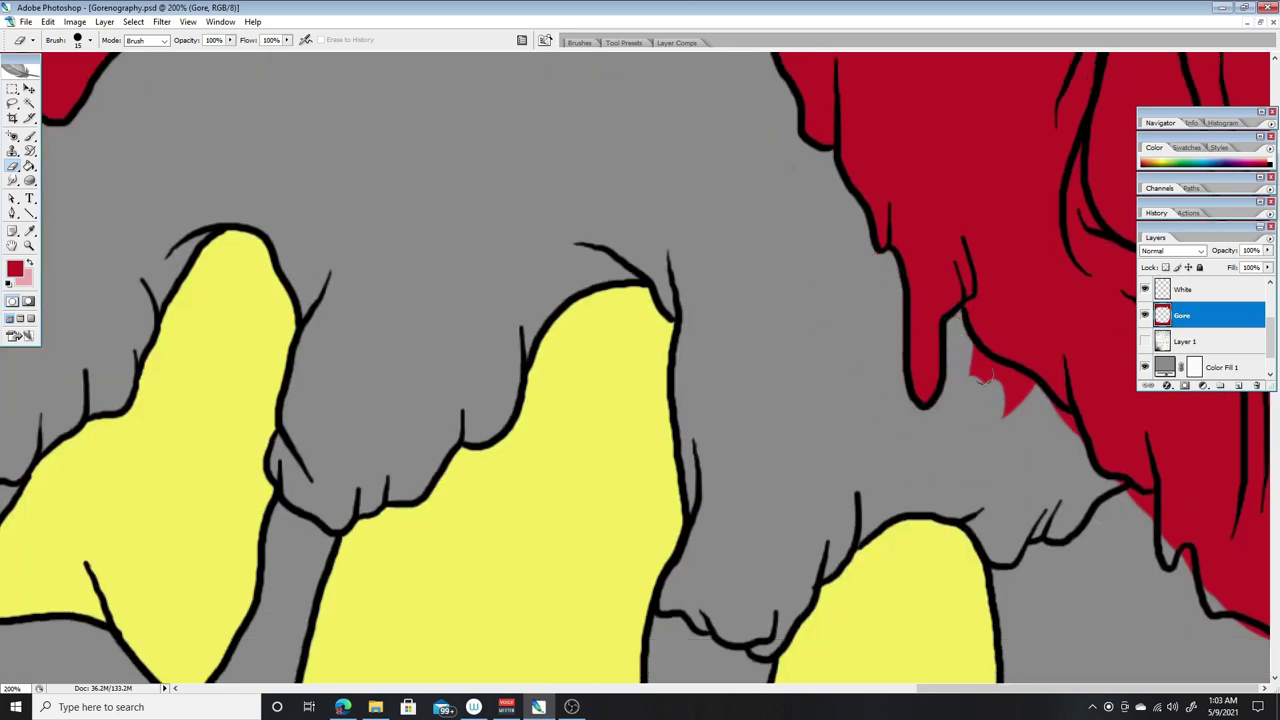
- Erase the red spill along the flesh at the mouth's lower-right side, down to the last lower tooth
scroll(640, 360, "left", 5)
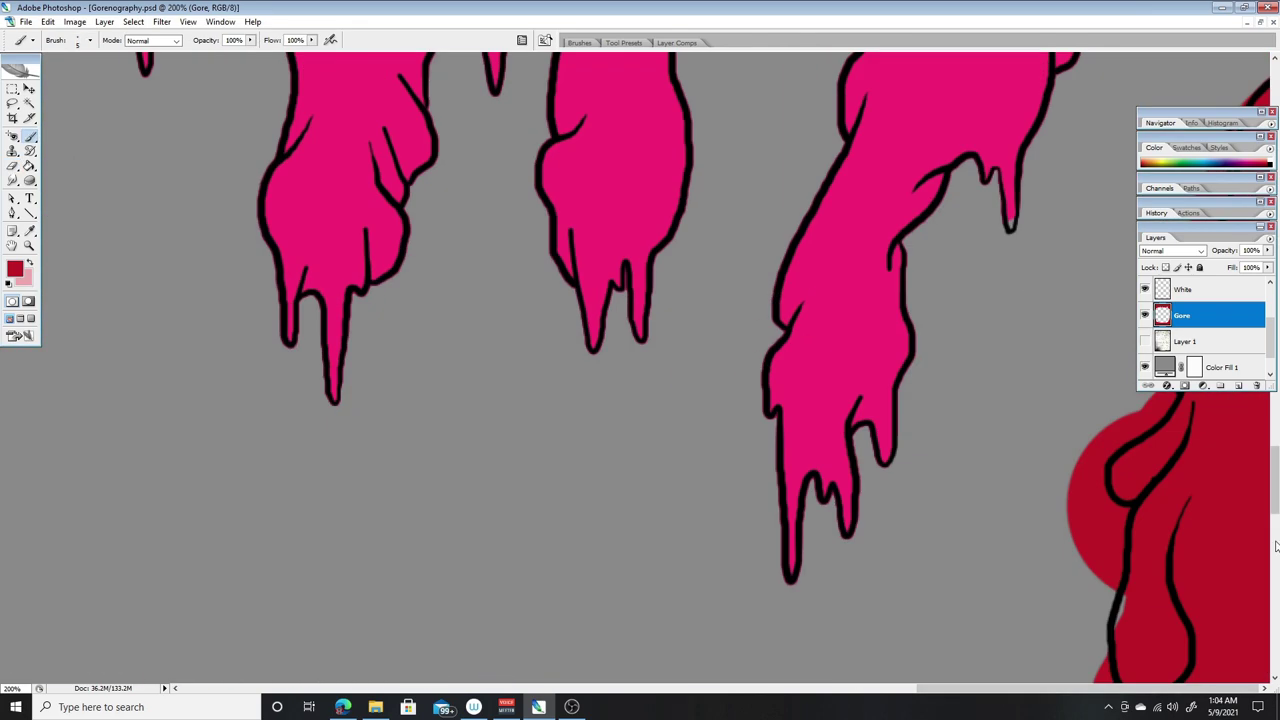
key("e")
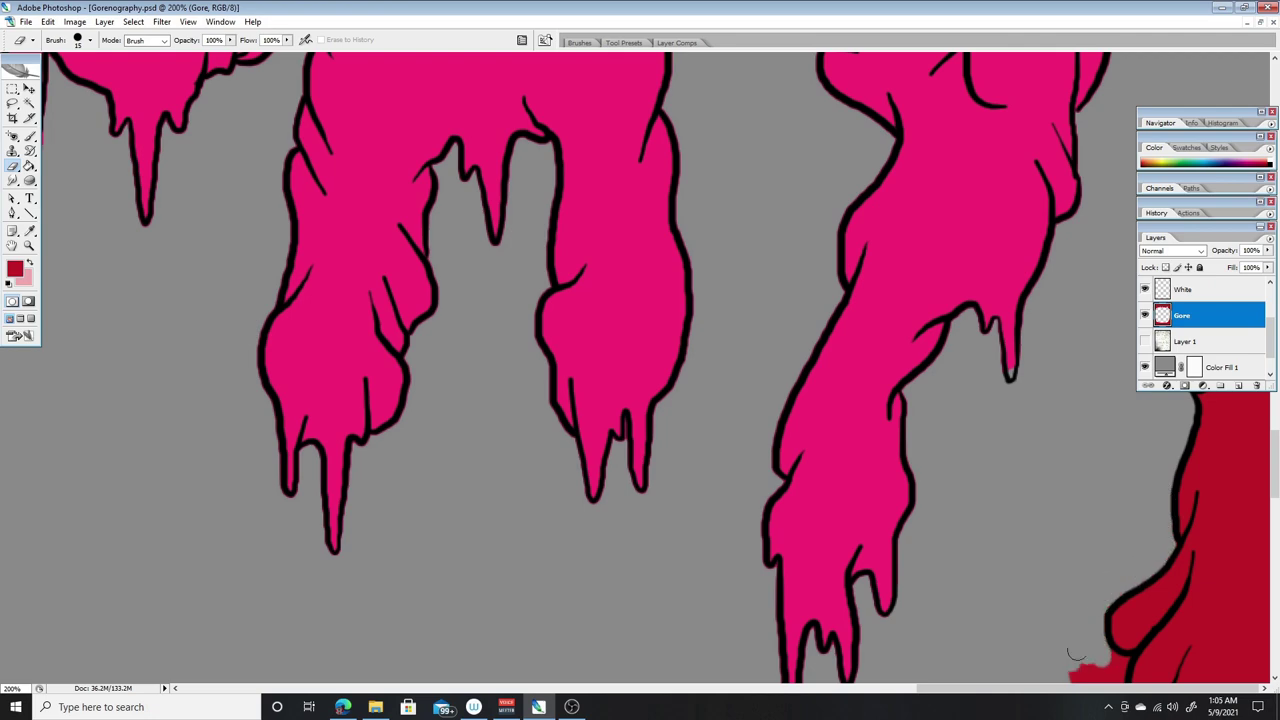
scroll(1075, 600, "down", 5)
scroll(1124, 415, "down", 4)
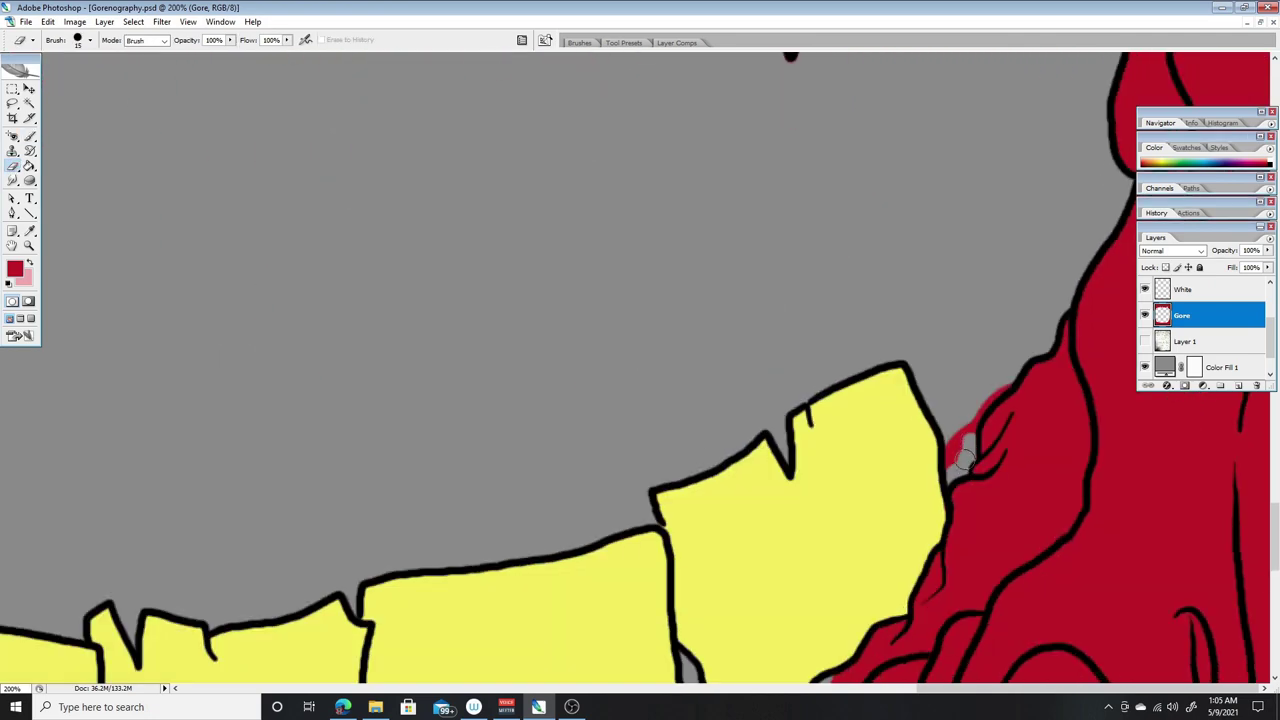
mouse_move(1060, 280)
left_mouse_down()
mouse_move(965, 453)
mouse_move(1050, 330)
left_mouse_up()
- Trim the red spill along the right half of the flesh edge below the lower gums
scroll(1050, 330, "down", 4)
scroll(1050, 330, "left", 5)
mouse_move(760, 430)
left_mouse_down()
mouse_move(715, 532)
mouse_move(652, 561)
mouse_move(708, 472)
mouse_move(960, 470)
left_mouse_up()
scroll(960, 470, "left", 5)
mouse_move(720, 460)
left_mouse_down()
mouse_move(929, 462)
mouse_move(1010, 425)
left_mouse_up()
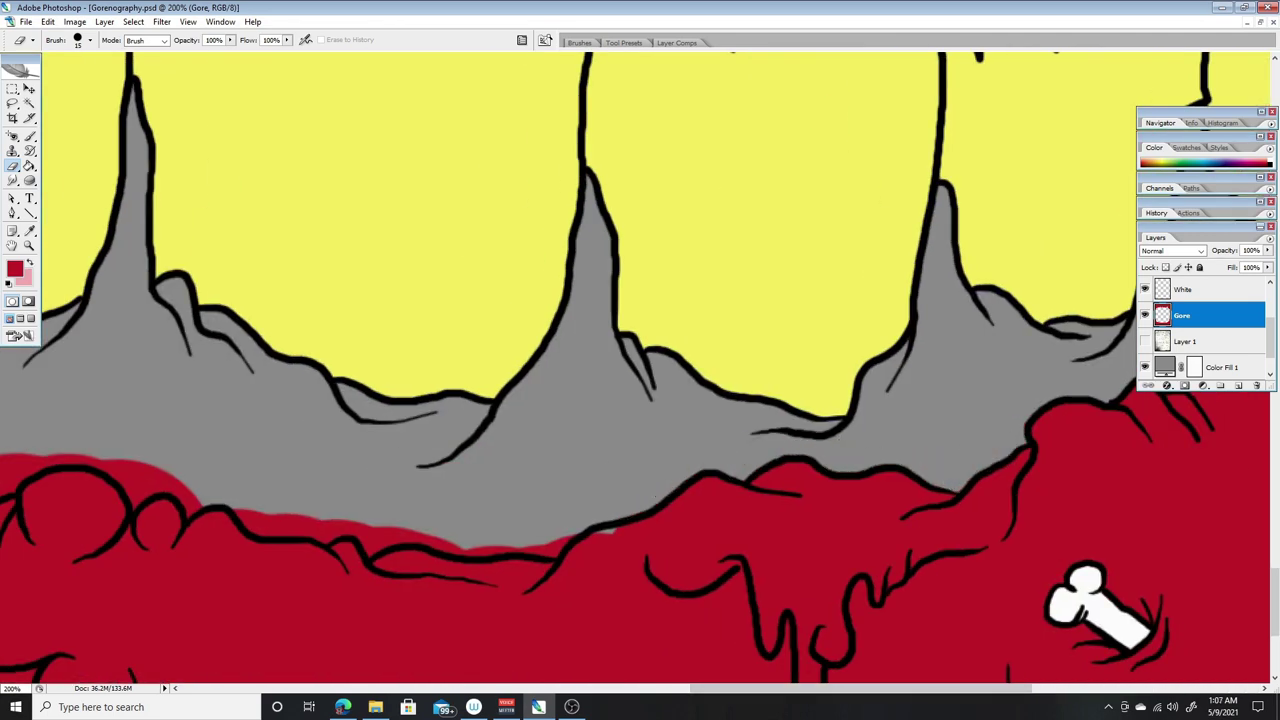
scroll(748, 503, "left", 5)
mouse_move(748, 503)
left_mouse_down()
mouse_move(820, 531)
mouse_move(1010, 548)
left_mouse_up()
left_click_drag(545, 465, 600, 470)
- Trim the red spill along the left half of the lower gum line and up the mouth's left side
scroll(600, 470, "left", 6)
mouse_move(780, 490)
left_mouse_down()
mouse_move(829, 500)
mouse_move(1070, 457)
mouse_move(1130, 460)
left_mouse_up()
mouse_move(525, 450)
left_mouse_down()
mouse_move(604, 446)
mouse_move(748, 490)
left_mouse_up()
left_click_drag(345, 380, 480, 430)
scroll(391, 286, "left", 5)
mouse_move(790, 395)
left_mouse_down()
mouse_move(839, 350)
mouse_move(660, 350)
mouse_move(810, 385)
left_mouse_up()
mouse_move(292, 290)
left_mouse_down()
mouse_move(325, 320)
mouse_move(530, 362)
left_mouse_up()
scroll(373, 512, "up", 5)
scroll(271, 359, "up", 5)
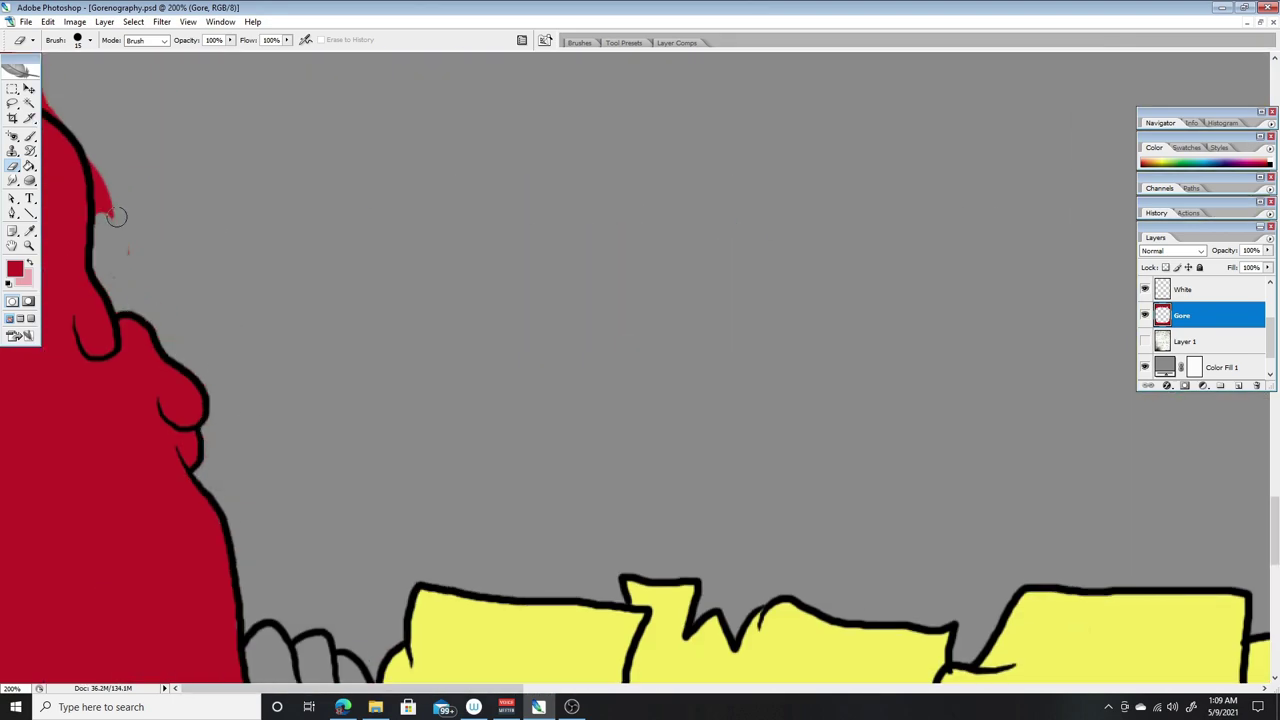
scroll(271, 359, "down", 5)
- Create a layer named Gums beneath Gore and set the foreground colour to dark maroon
key("ctrl+minus")
key("ctrl+minus")
key("ctrl+minus")
key("ctrl+minus")
key("ctrl+minus")
key("ctrl+minus")
key("ctrl+minus")
left_click(104, 21)
mouse_move(153, 37)
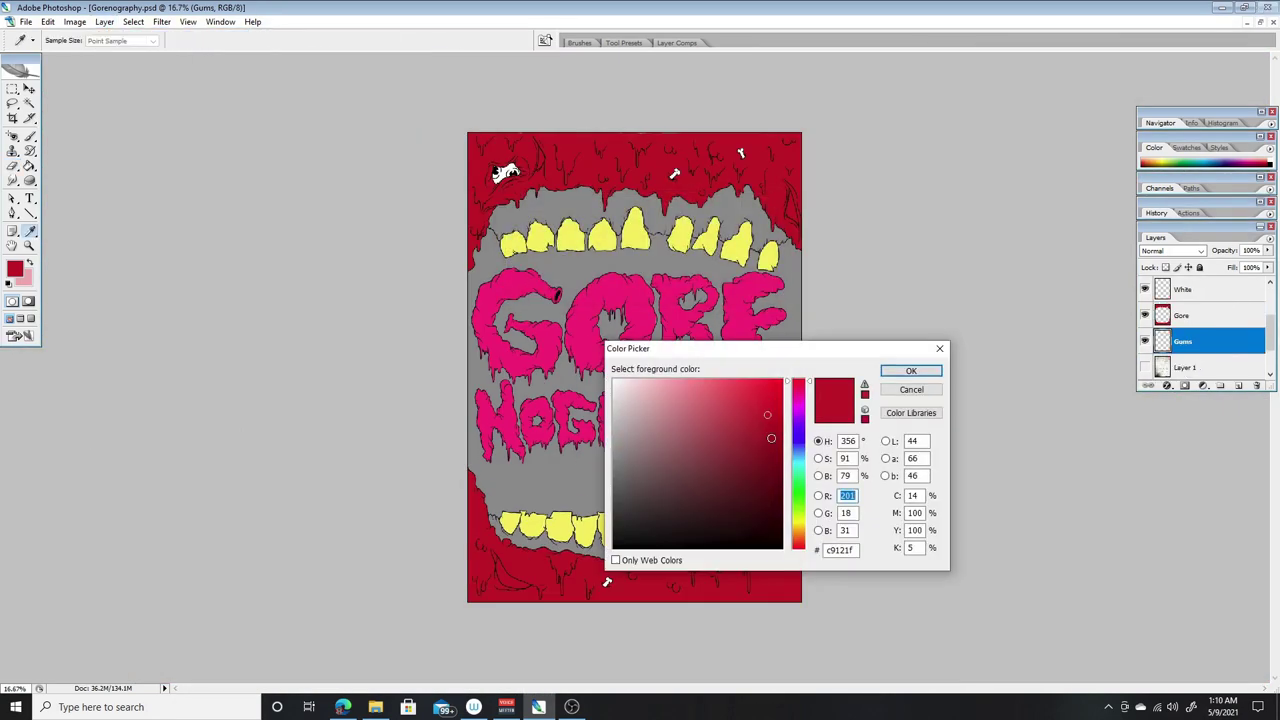
key("Return")
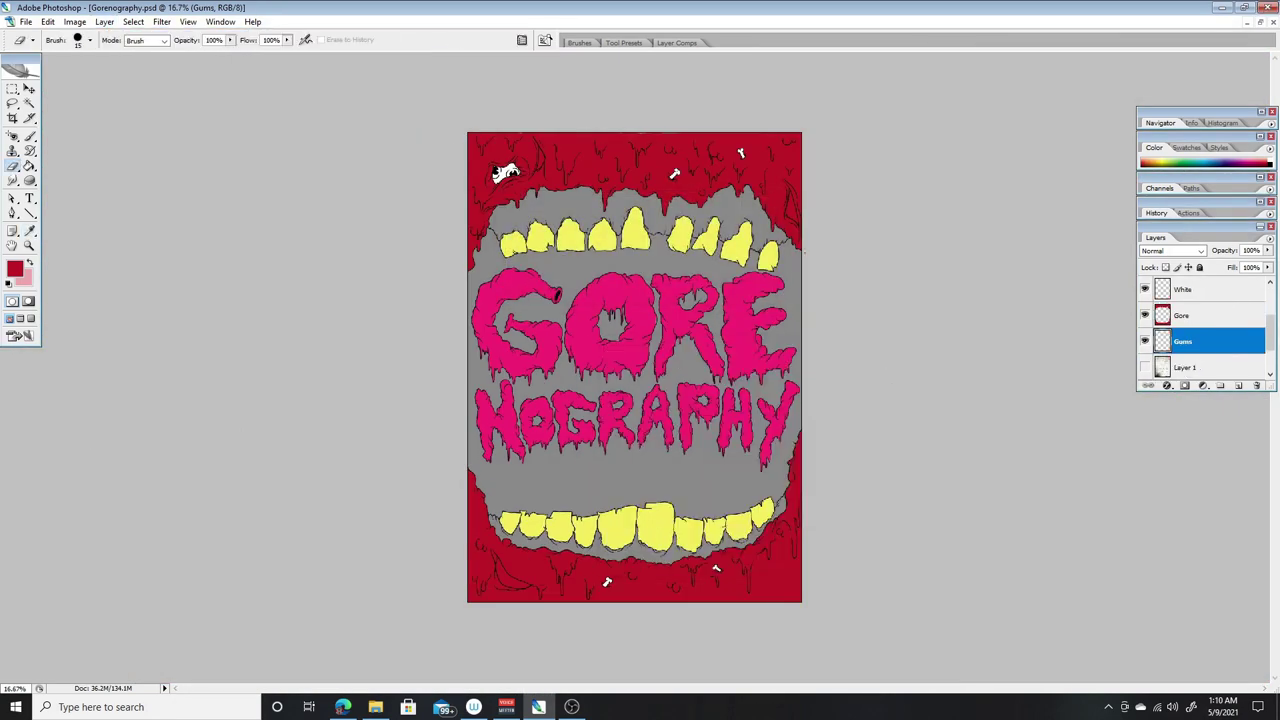
left_click(15, 268)
left_click(909, 371)
- Paint the upper gums dark maroon between the red flesh and the upper teeth
key("b")
key("ctrl+plus")
key("ctrl+plus")
key("ctrl+plus")
scroll(640, 360, "up", 3)
mouse_move(410, 235)
left_mouse_down()
mouse_move(614, 285)
mouse_move(943, 290)
mouse_move(1100, 350)
left_mouse_up()
- Erase the maroon spill between and below the upper teeth along the gum linework
key("e")
key("ctrl+plus")
left_click_drag(771, 689, 581, 689)
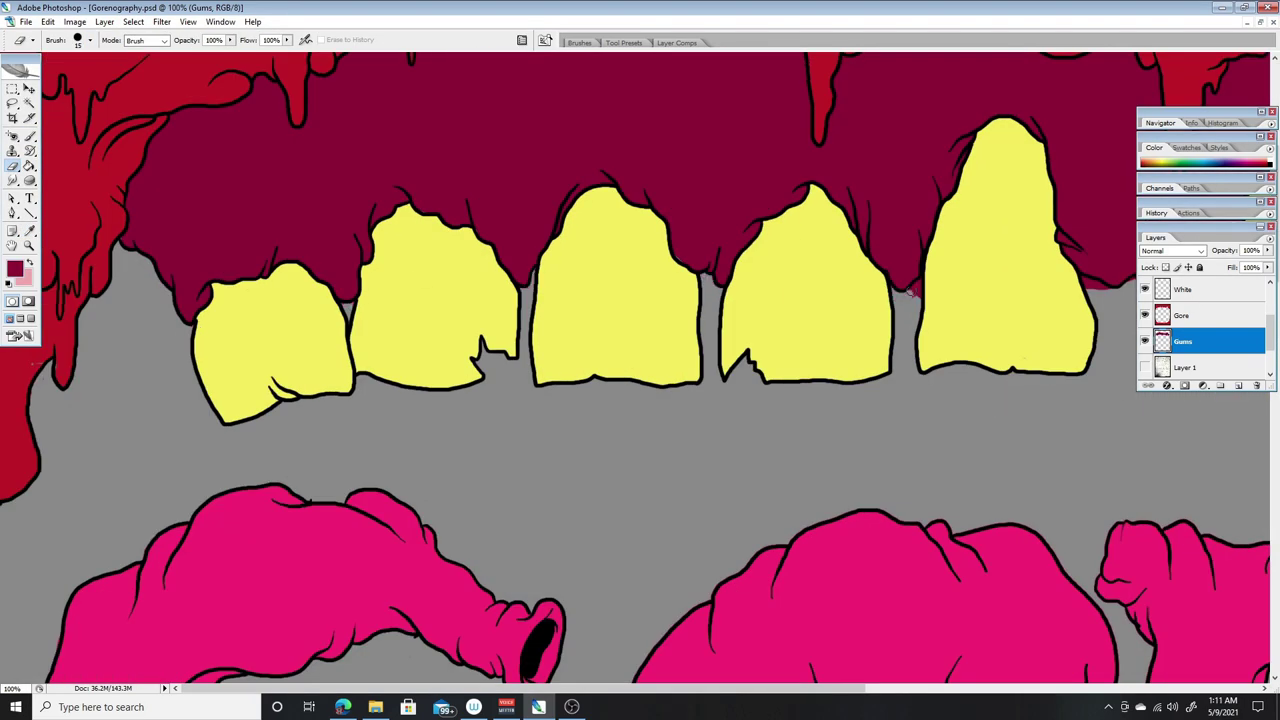
scroll(567, 292, "right", 5)
scroll(818, 309, "right", 3)
scroll(1000, 385, "up", 1)
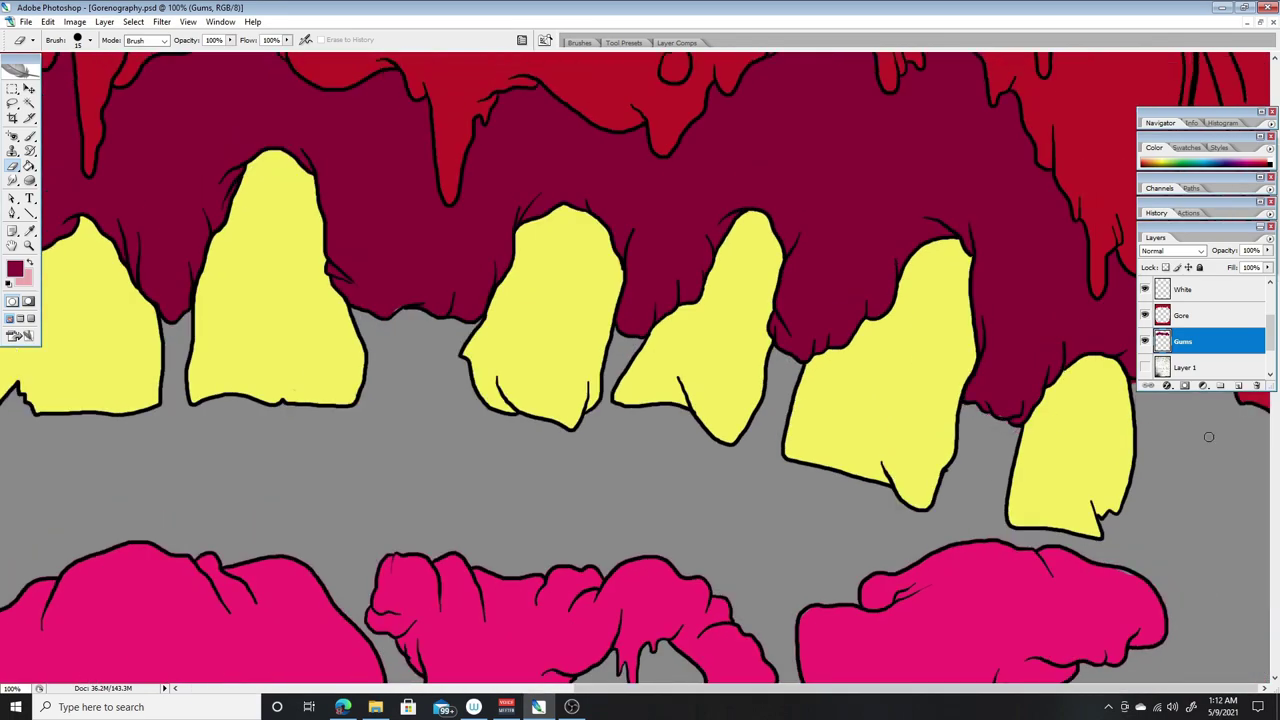
- Paint the lower gums dark maroon and trim the spill around the lower teeth
key("ctrl+0")
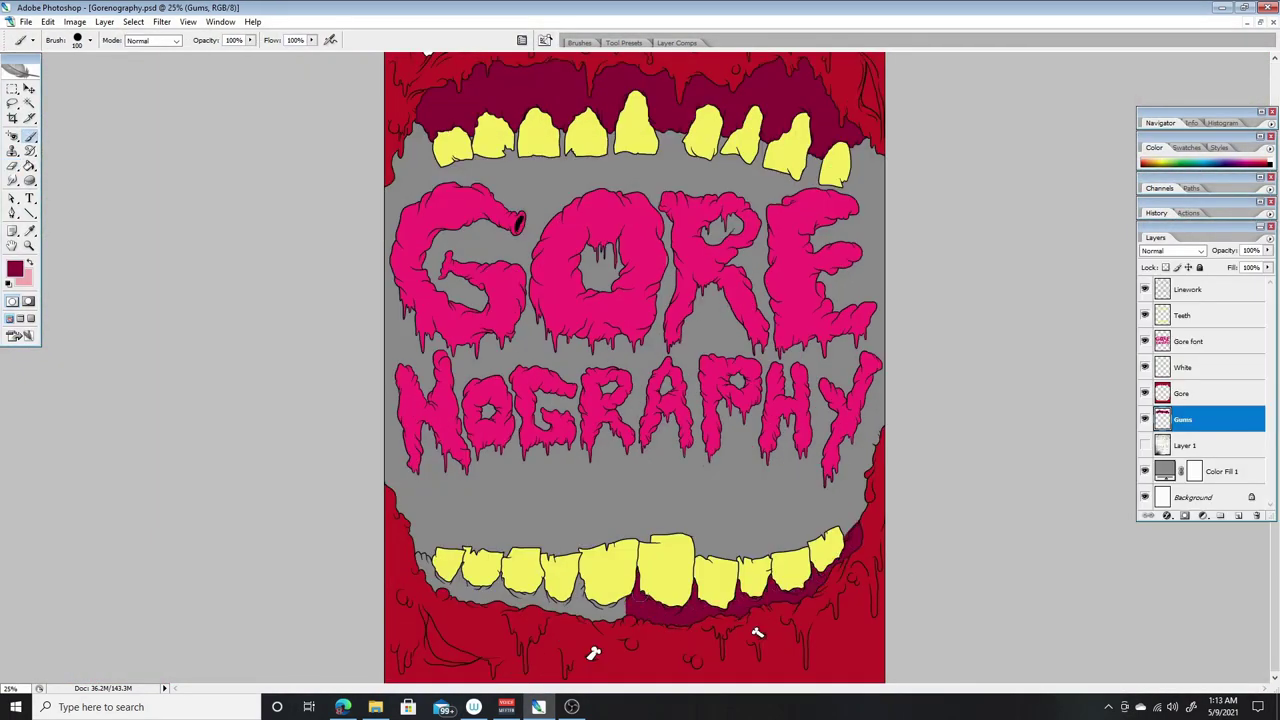
key("ctrl+alt+0")
scroll(337, 466, "down", 5)
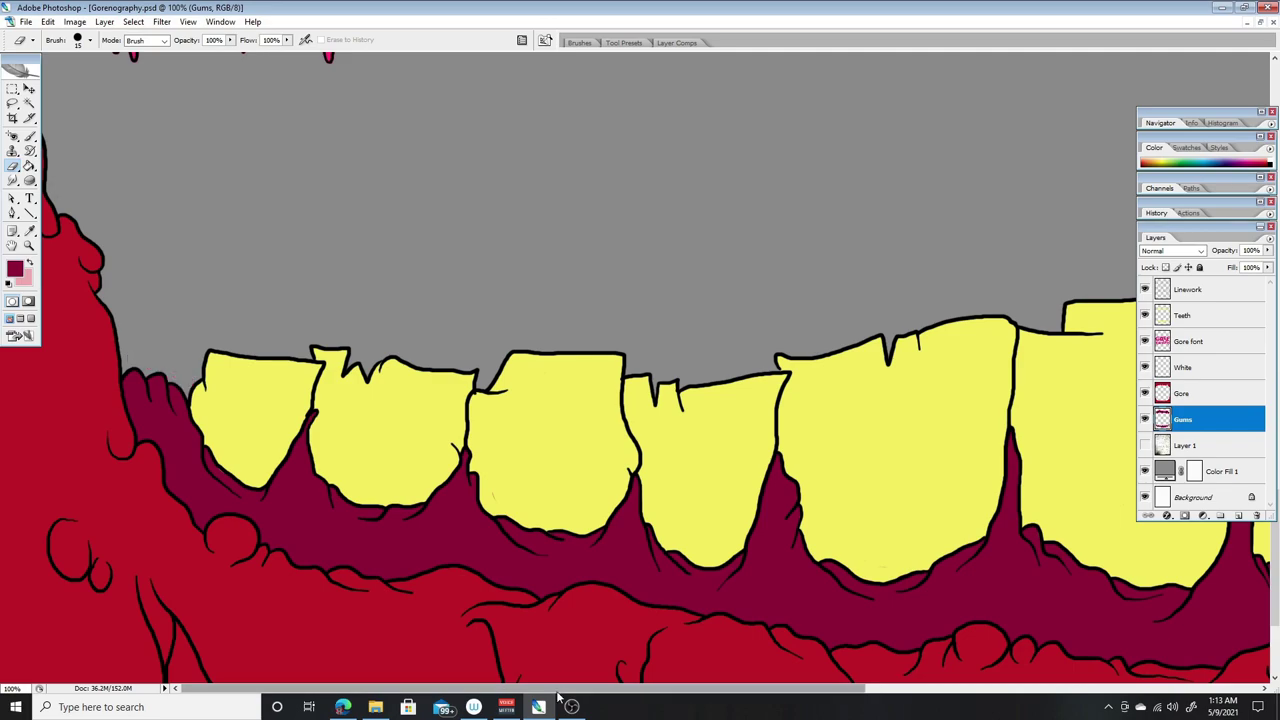
scroll(337, 466, "up", 4)
- Erase the red from the hollow folds in the flesh on the Gore layer, at the upper right and lower left
key("ctrl+0")
left_click(1181, 393)
key("ctrl+plus")
key("ctrl+plus")
key("ctrl+plus")
key("ctrl+plus")
scroll(1198, 400, "right", 6)
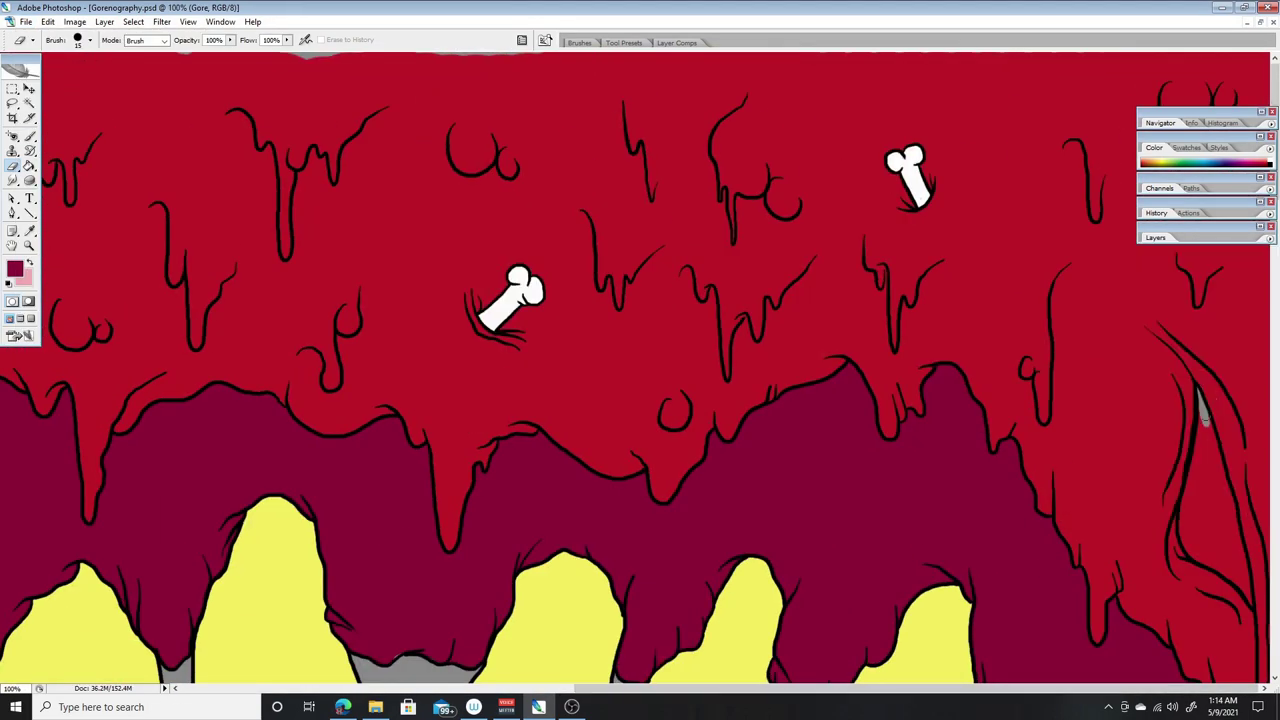
mouse_move(1183, 543)
left_mouse_down()
mouse_move(1209, 473)
mouse_move(1248, 550)
mouse_move(1246, 600)
left_mouse_up()
scroll(1047, 640, "down", 10)
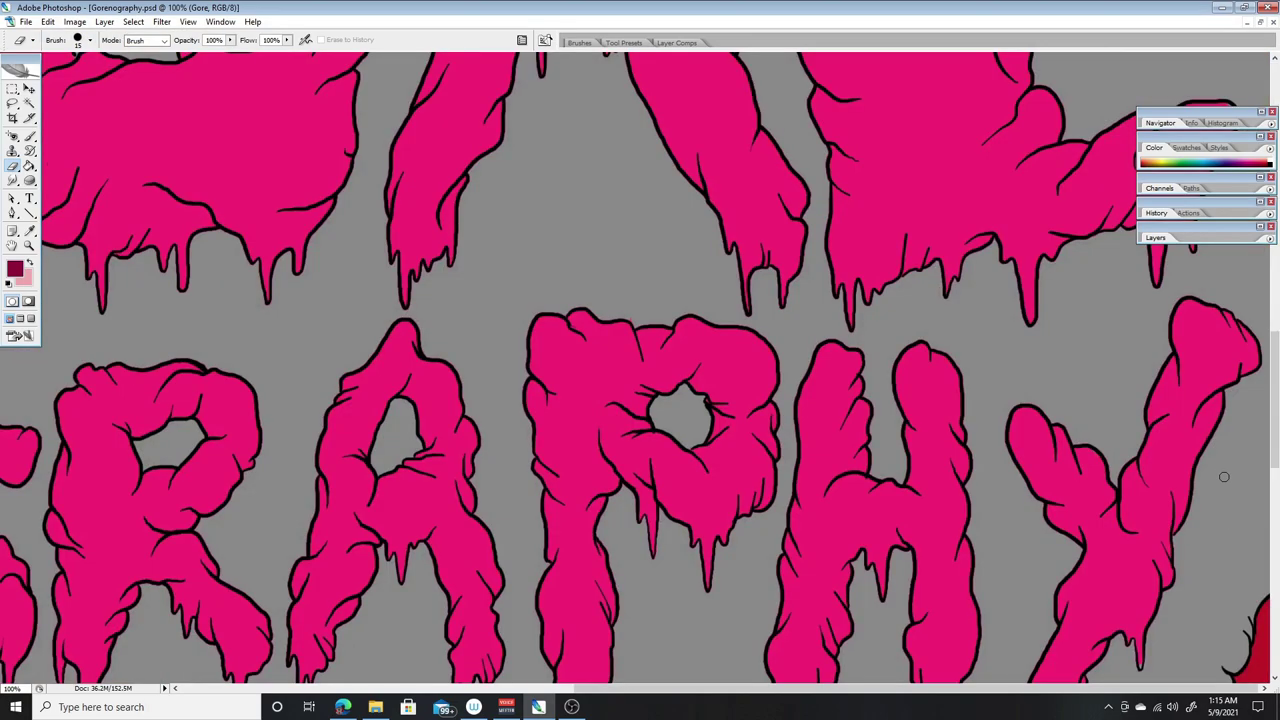
scroll(1047, 640, "left", 5)
mouse_move(178, 420)
left_mouse_down()
mouse_move(212, 491)
mouse_move(197, 558)
mouse_move(227, 510)
mouse_move(262, 556)
mouse_move(227, 577)
left_mouse_up()
- Create a layer named BG beneath Gums and fill the mouth interior and flesh hollows with black
key("ctrl+0")
key("F7")
key("b")
mouse_move(808, 214)
left_mouse_down()
mouse_move(720, 565)
mouse_move(780, 460)
left_mouse_up()
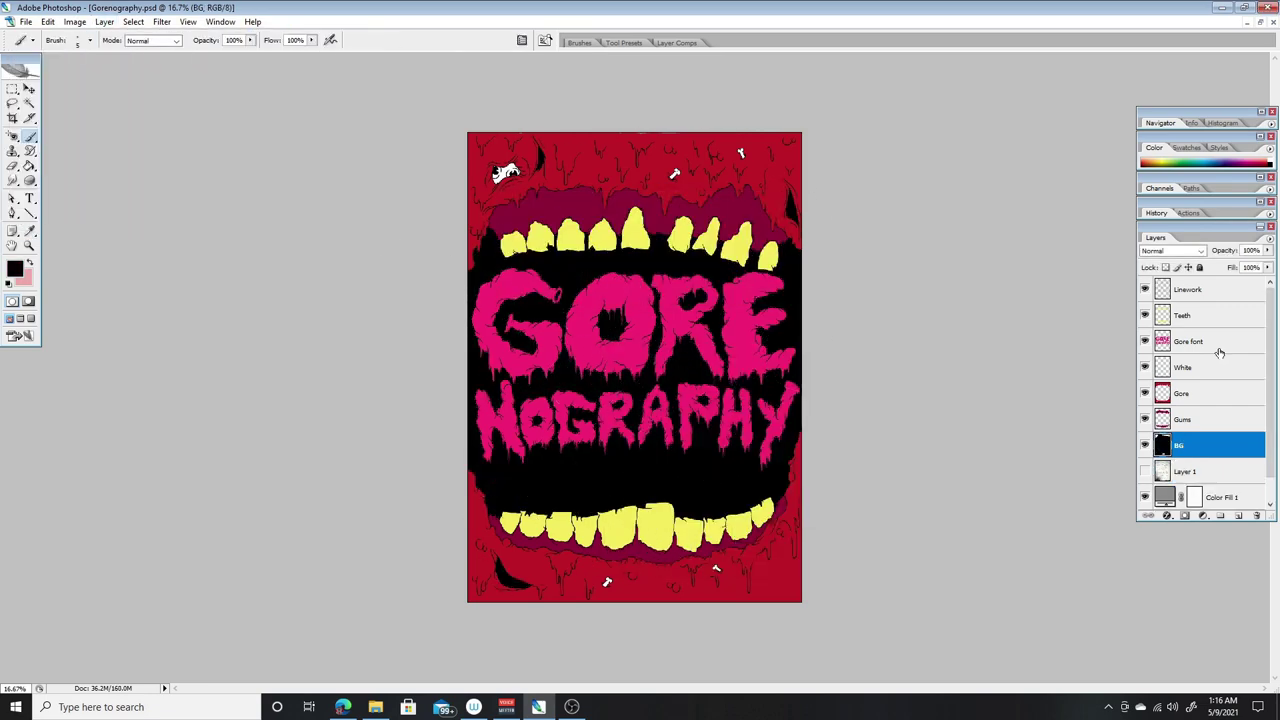
- Create a layer named Shadow above Linework, with Multiply blending and 60% opacity
left_click(1187, 289)
key("ctrl+shift+n")
type("Shadow")
key("Return")
key("shift+alt+m")
key("ctrl+plus")
key("ctrl+plus")
key("ctrl+plus")
key("ctrl+plus")
key("ctrl+plus")
left_click_drag(700, 500, 886, 120)
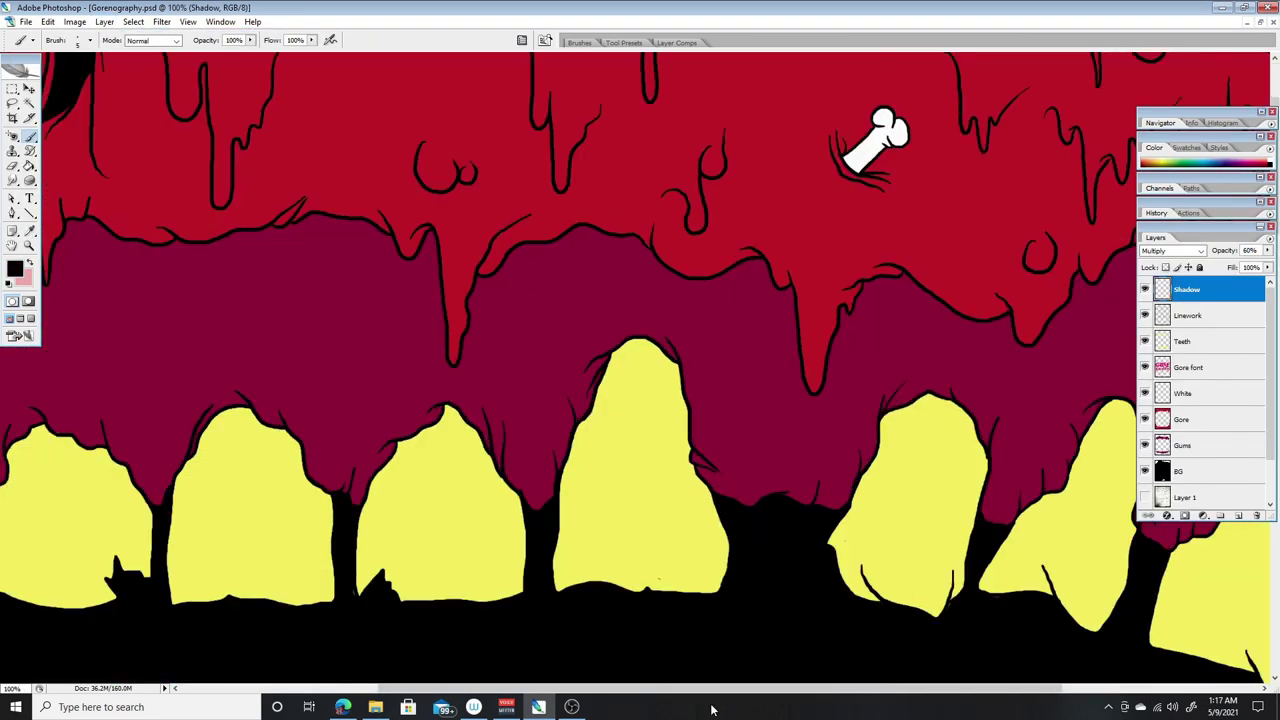
- Set the brush to 9 px and paint shadows in the creases and folds around the eyes
right_click(150, 172)
mouse_move(139, 235)
left_mouse_down()
mouse_move(152, 204)
mouse_move(108, 140)
left_mouse_up()
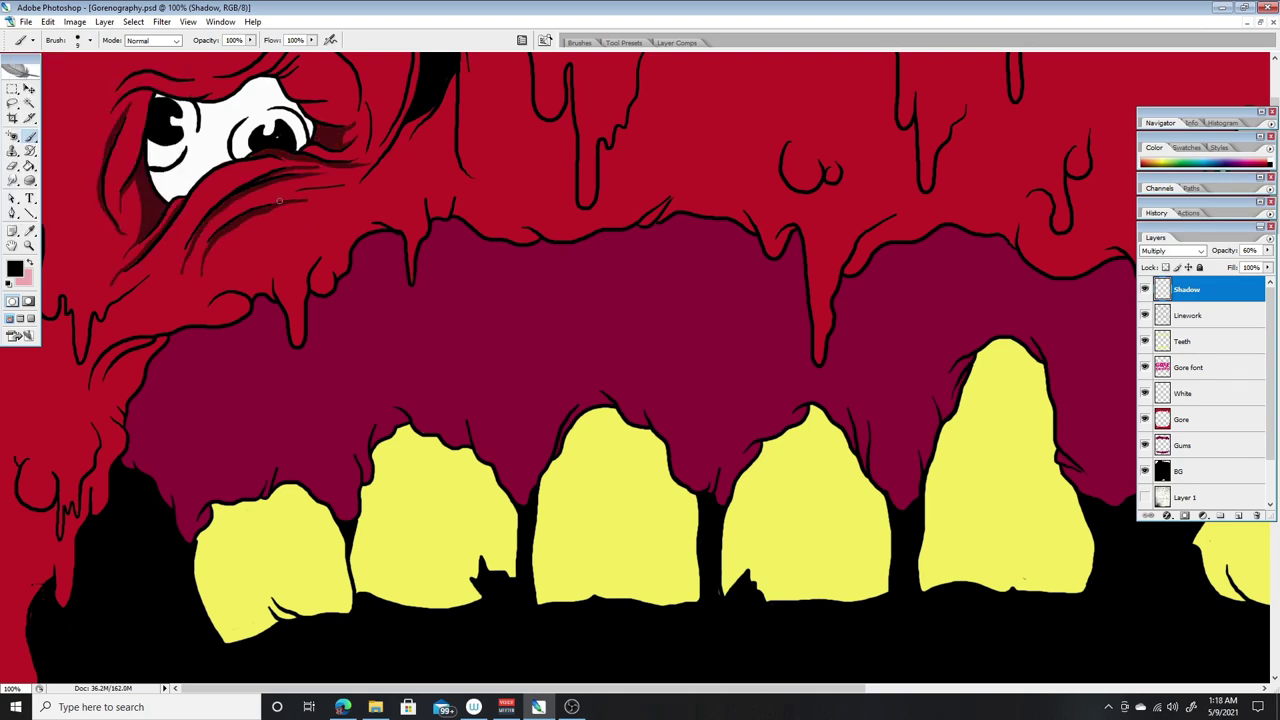
scroll(318, 178, "up", 3)
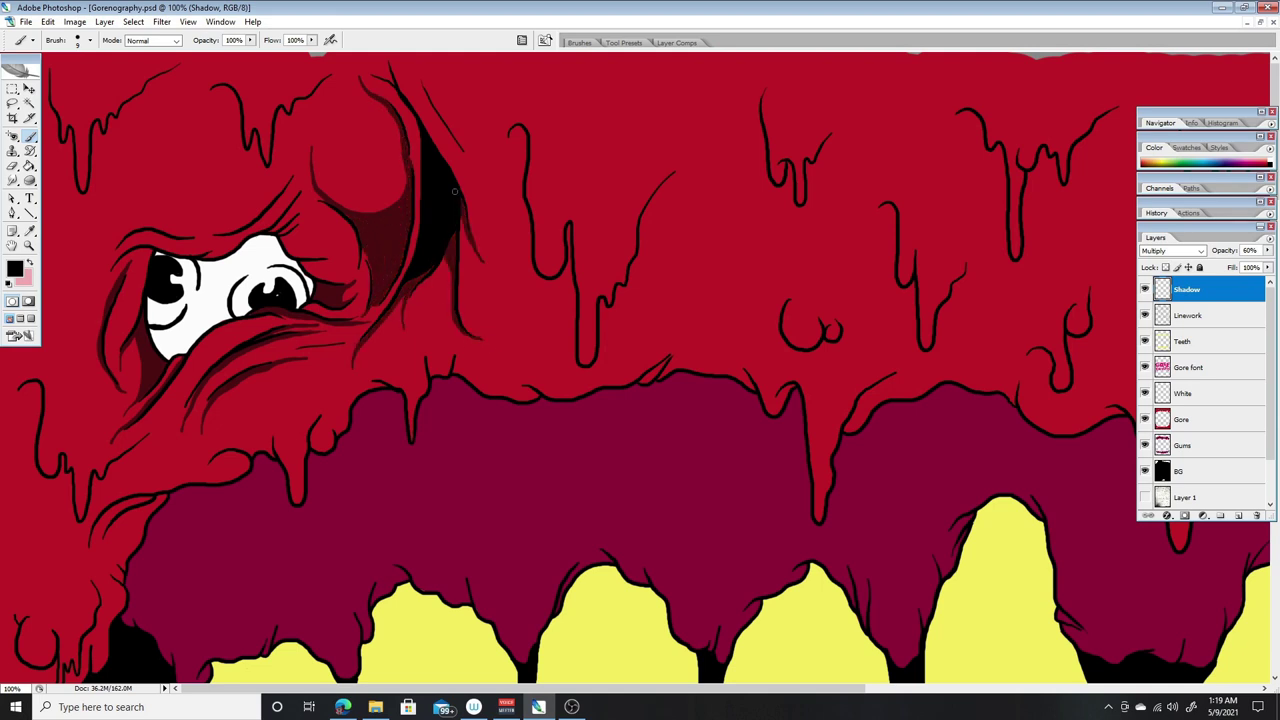
- Paint a large shadow over the flesh and gum at the mouth's upper-right corner and trim its edge
left_click(89, 40)
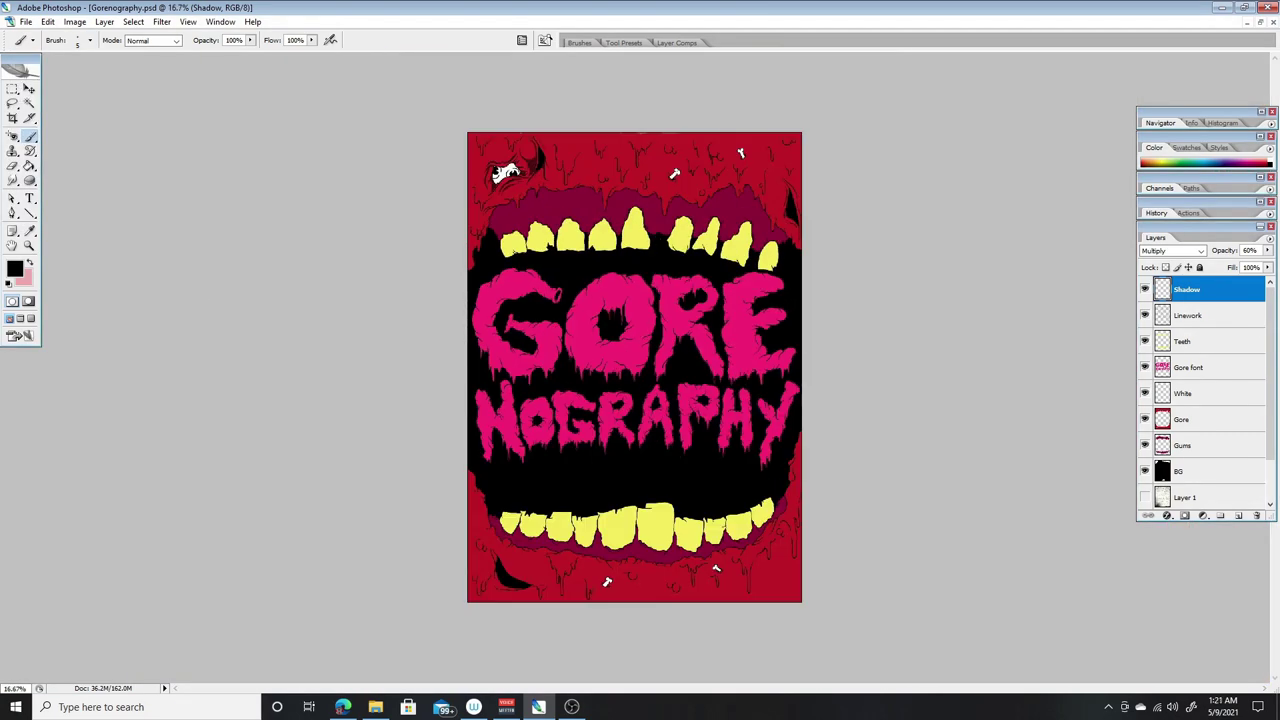
key("ctrl+plus")
mouse_move(894, 113)
left_mouse_down()
mouse_move(967, 251)
mouse_move(896, 92)
mouse_move(897, 171)
mouse_move(902, 148)
mouse_move(945, 260)
mouse_move(891, 248)
mouse_move(925, 262)
left_mouse_up()
key("e")
key("ctrl+plus")
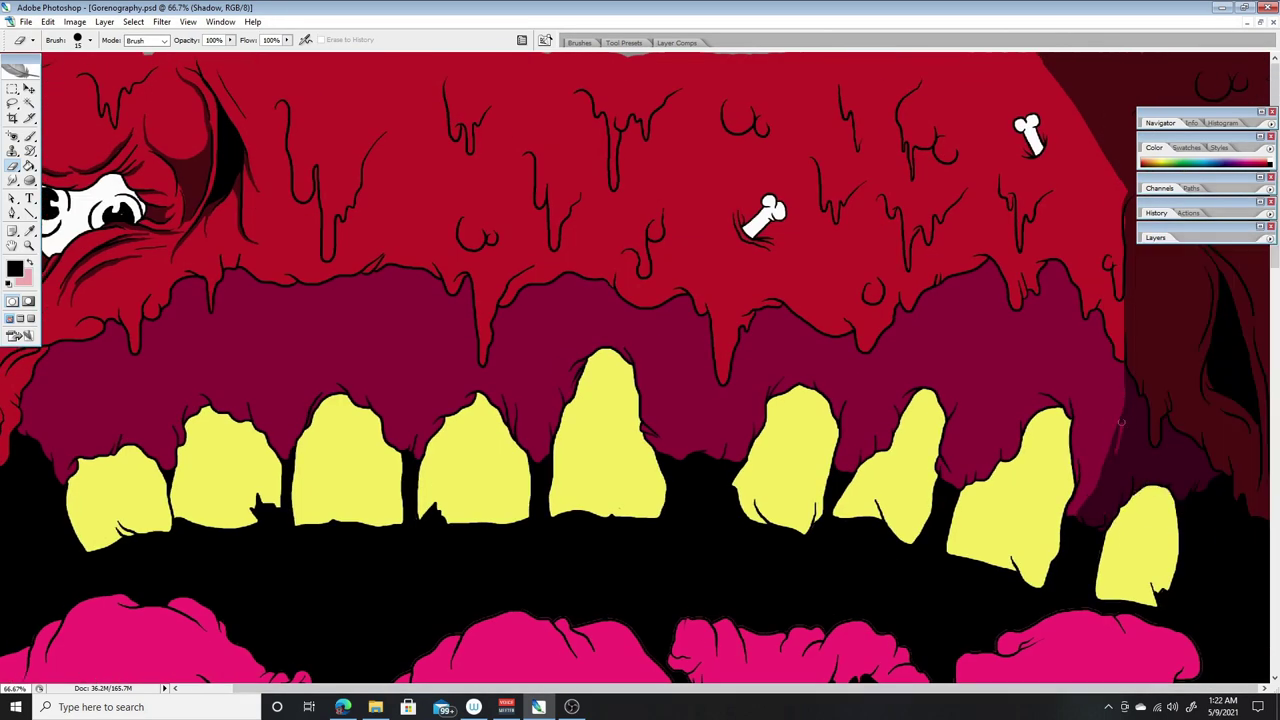
- Paint a band of shadow with tapering streaks along the top of the upper gums
key("b")
left_click_drag(45, 422, 105, 422)
mouse_move(157, 343)
left_mouse_down()
mouse_move(187, 427)
mouse_move(107, 456)
mouse_move(210, 326)
mouse_move(259, 312)
mouse_move(196, 361)
mouse_move(366, 361)
mouse_move(290, 285)
mouse_move(306, 315)
mouse_move(448, 273)
mouse_move(471, 327)
mouse_move(389, 305)
mouse_move(624, 318)
mouse_move(587, 318)
mouse_move(672, 298)
mouse_move(754, 379)
mouse_move(755, 313)
mouse_move(810, 353)
mouse_move(829, 315)
mouse_move(929, 398)
mouse_move(1032, 344)
mouse_move(1006, 286)
mouse_move(1136, 372)
mouse_move(1152, 322)
mouse_move(1093, 307)
left_mouse_up()
- Erase the gum shadow's spill from the red drips along the mouth's upper edge
key("e")
key("ctrl+plus")
key("ctrl+plus")
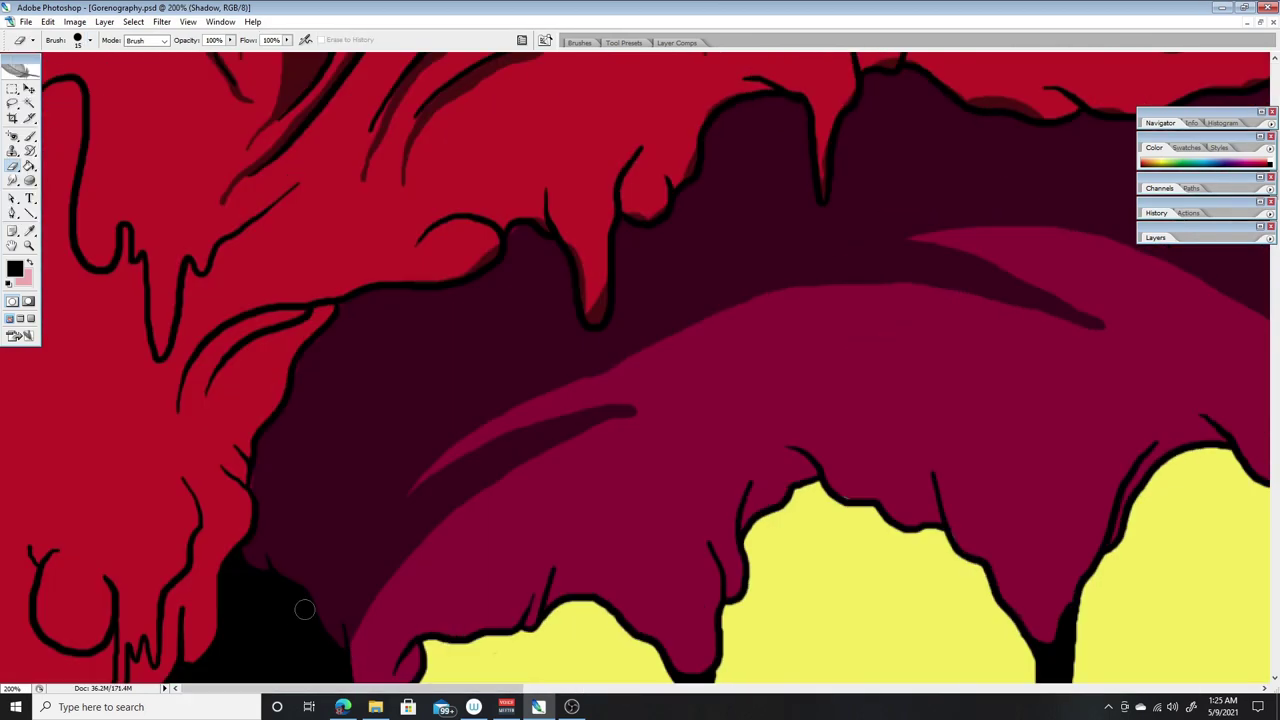
scroll(818, 138, "up", 5)
scroll(950, 370, "right", 2)
scroll(560, 360, "down", 5)
left_click_drag(454, 689, 866, 689)
scroll(651, 695, "down", 2)
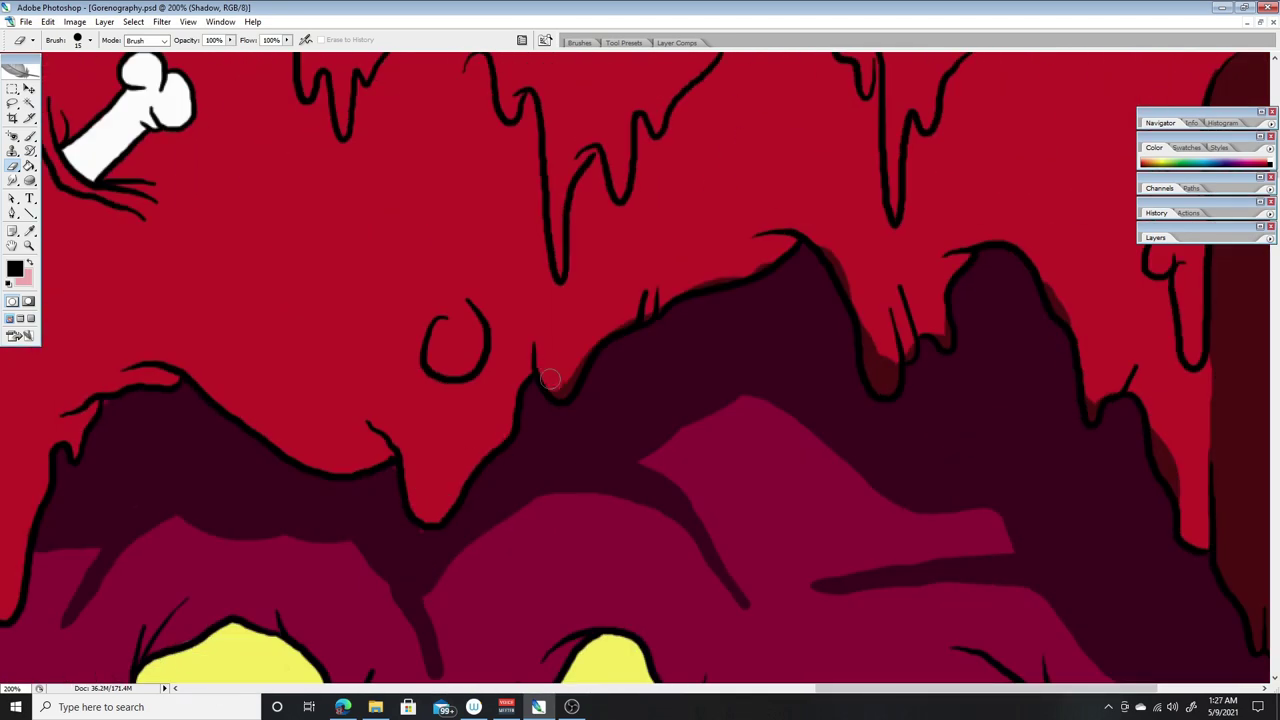
left_click_drag(850, 300, 932, 300)
- Refine and taper the shadow streaks on the gums above the right upper teeth
key("b")
left_click_drag(1012, 548, 760, 612)
left_click_drag(755, 398, 1000, 520)
scroll(740, 400, "down", 5)
left_click_drag(765, 482, 714, 374)
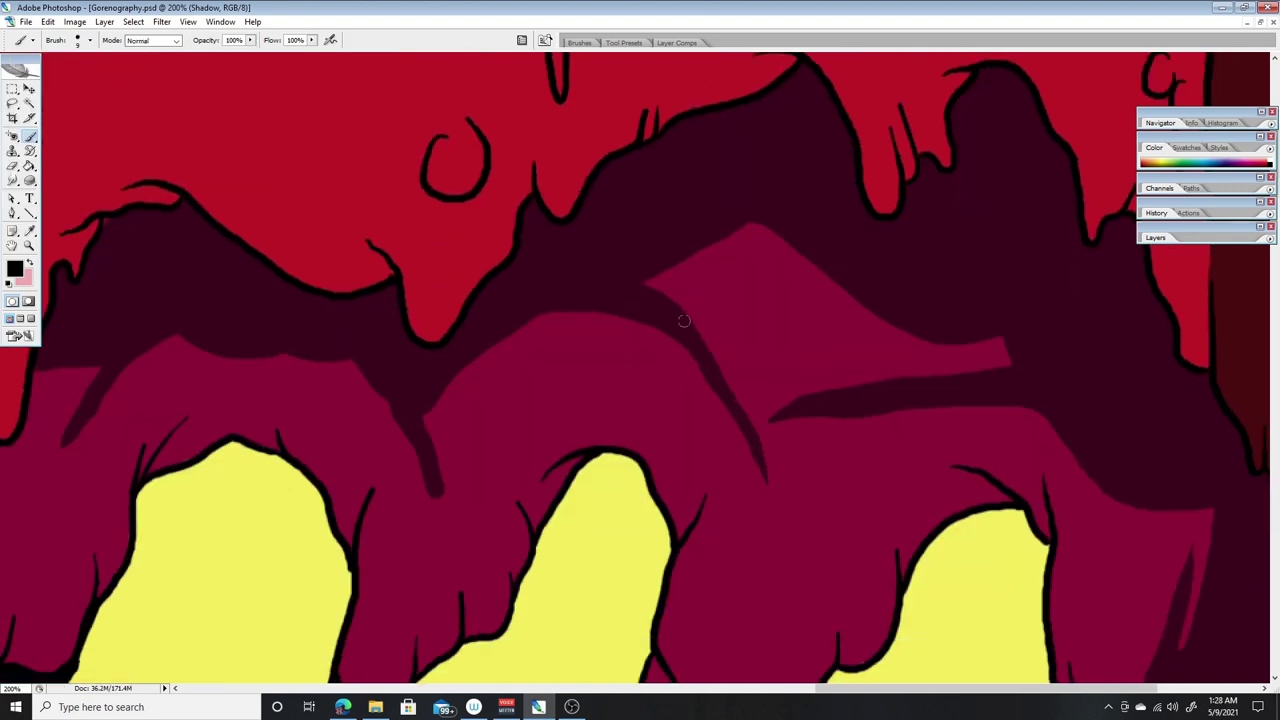
- Refine and taper the shadow streaks on the gums above the middle and left upper teeth
scroll(417, 455, "left", 5)
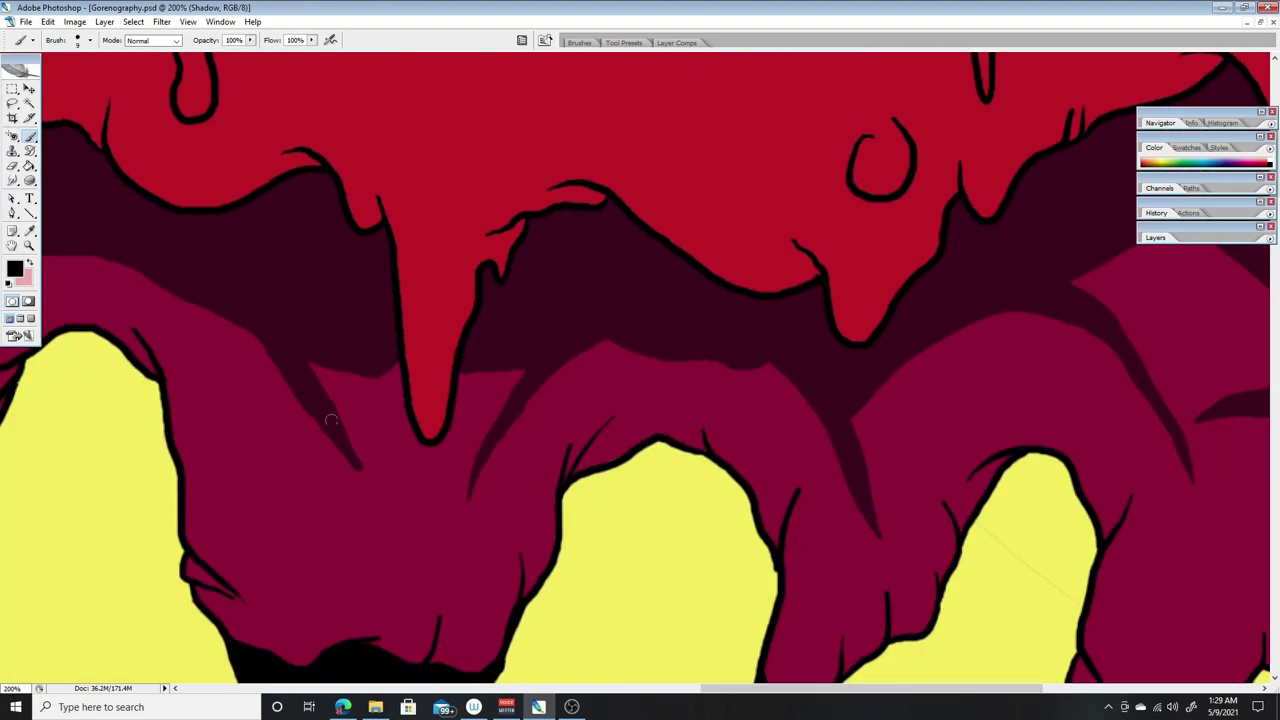
left_click_drag(303, 373, 120, 270)
scroll(450, 380, "left", 8)
left_click_drag(630, 285, 584, 374)
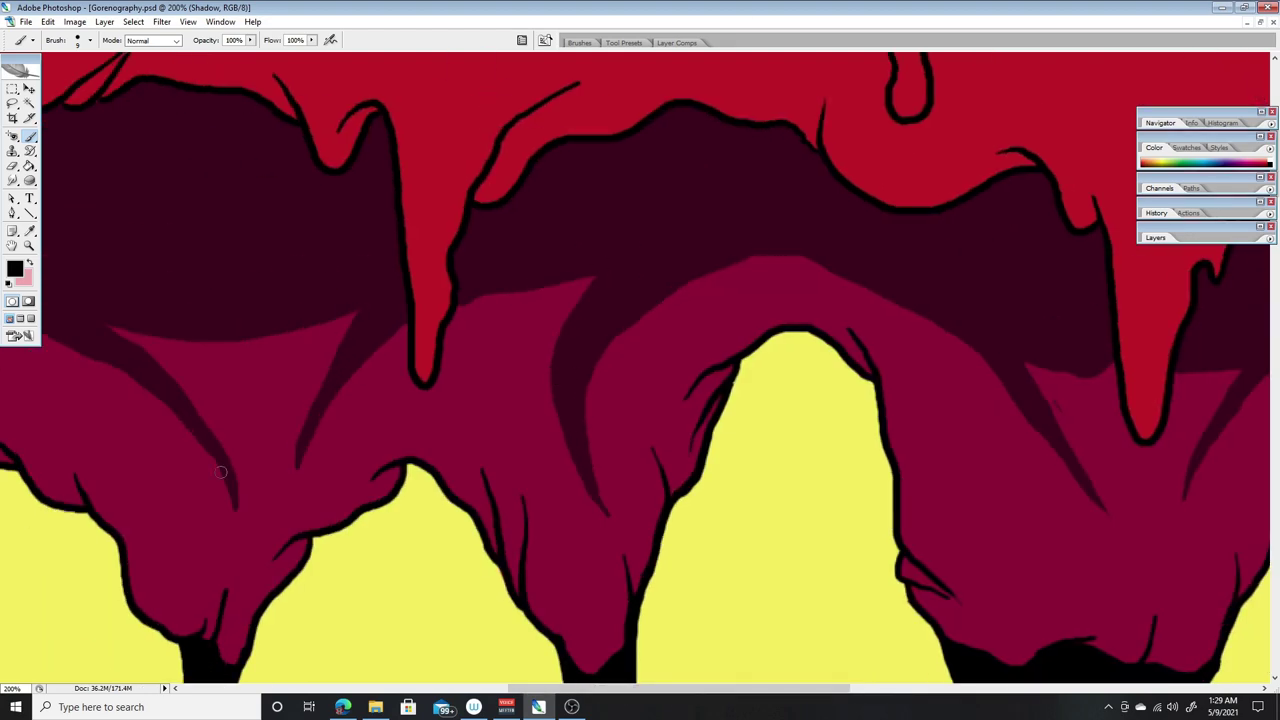
scroll(528, 220, "left", 8)
scroll(528, 220, "up", 2)
scroll(97, 177, "left", 5)
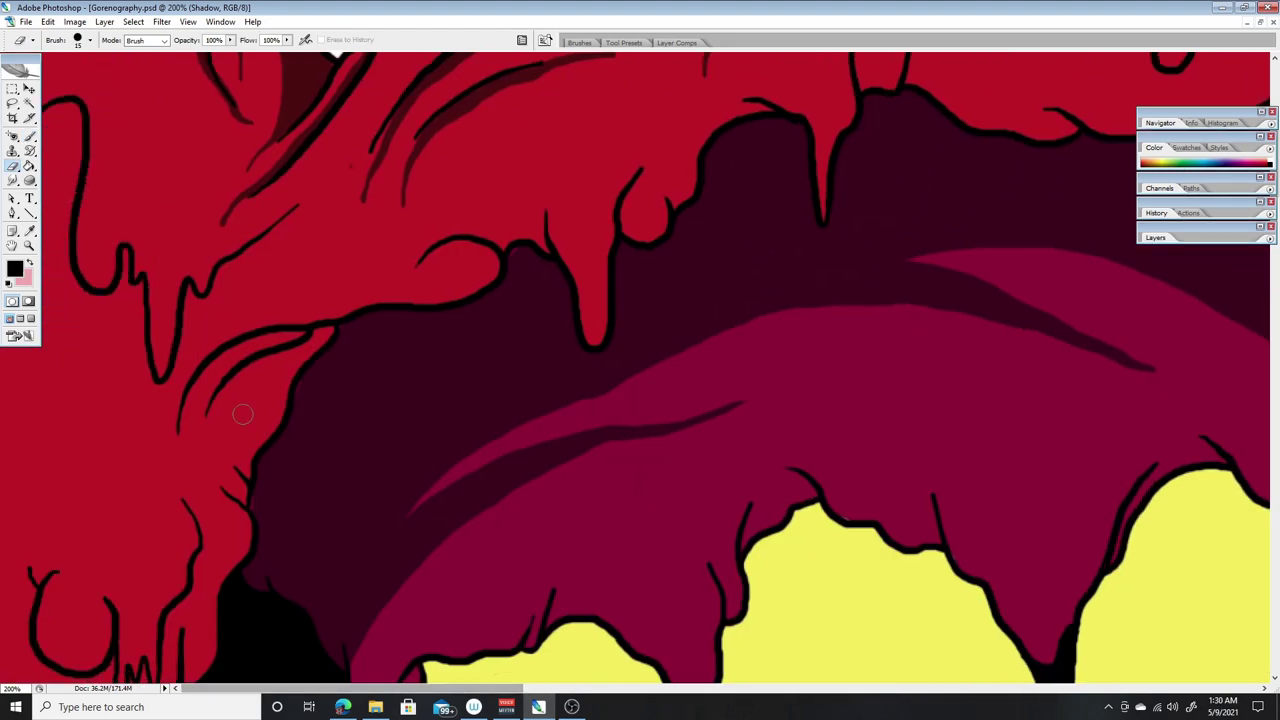
- Paint small shadows in the gum folds around the left upper teeth
scroll(411, 452, "down", 2)
left_click_drag(632, 422, 712, 462)
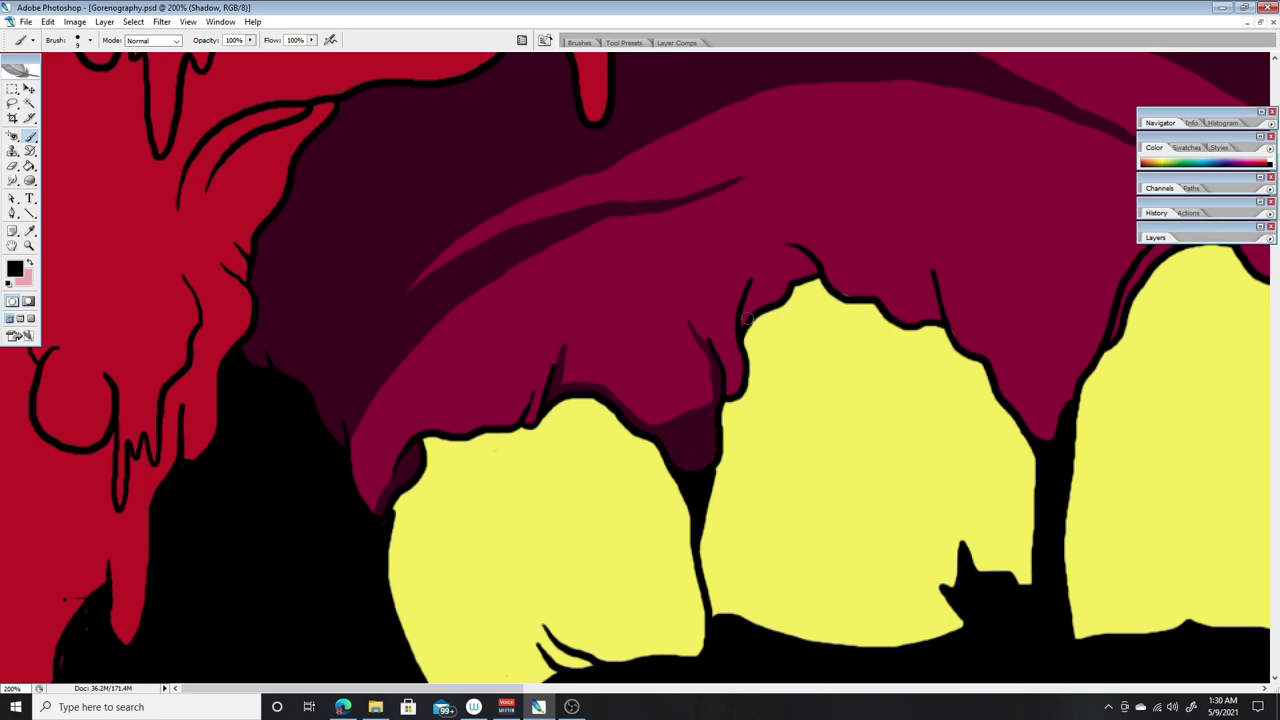
scroll(991, 294, "right", 8)
mouse_move(645, 335)
left_mouse_down()
mouse_move(710, 240)
mouse_move(752, 206)
left_mouse_up()
mouse_move(988, 335)
left_mouse_down()
mouse_move(962, 438)
mouse_move(1045, 318)
left_mouse_up()
- Paint small shadows in the gum folds around the tall middle tooth and the right upper teeth
scroll(769, 605, "up", 2)
scroll(769, 605, "right", 8)
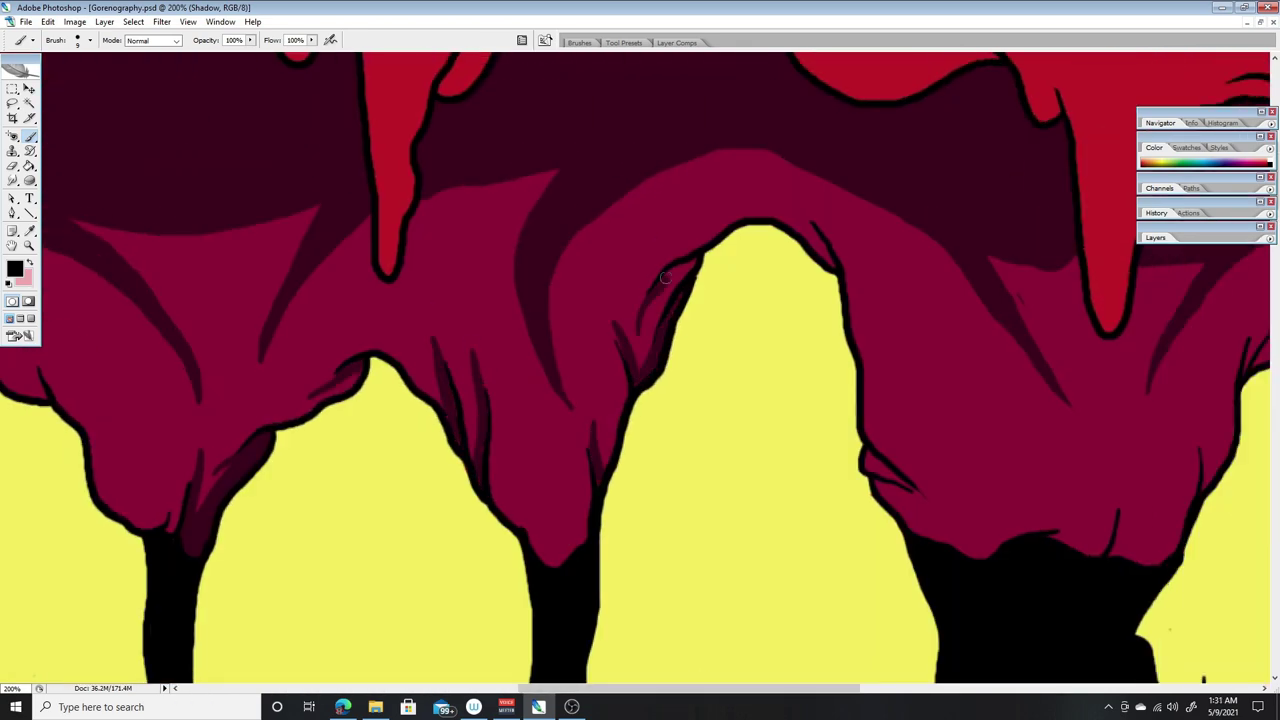
left_click_drag(907, 494, 965, 540)
scroll(700, 450, "up", 3)
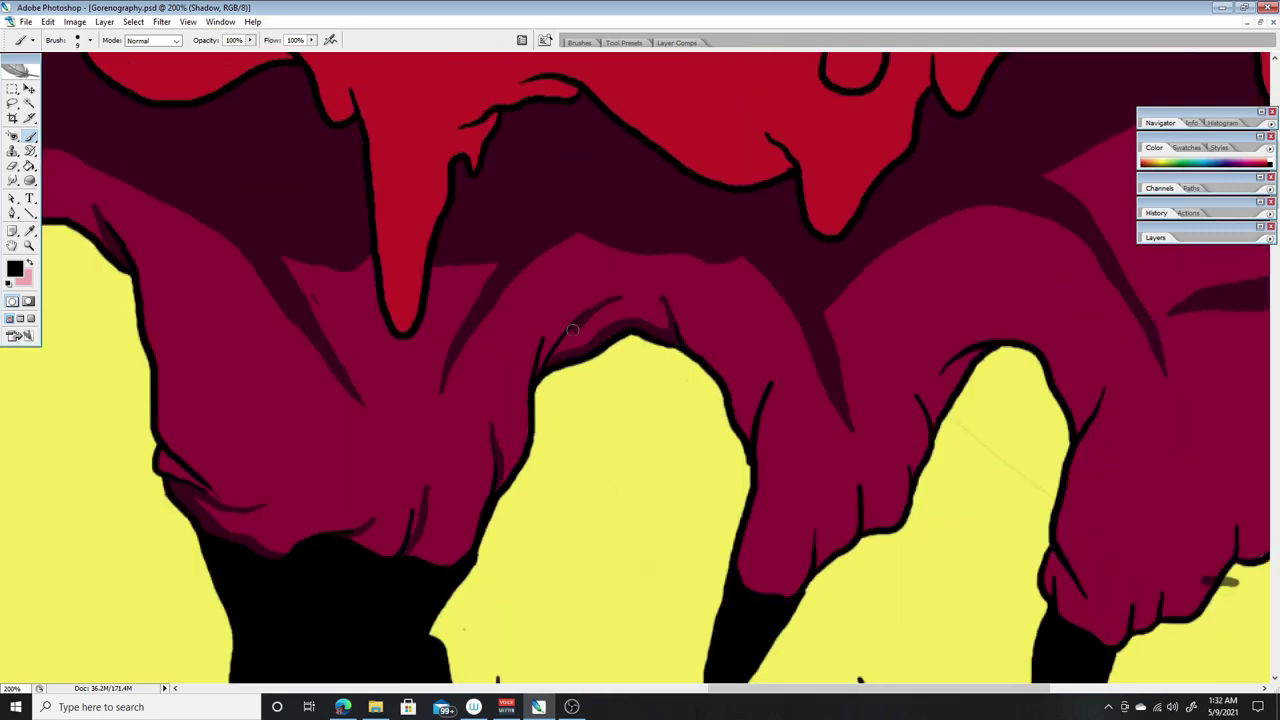
scroll(1048, 565, "right", 8)
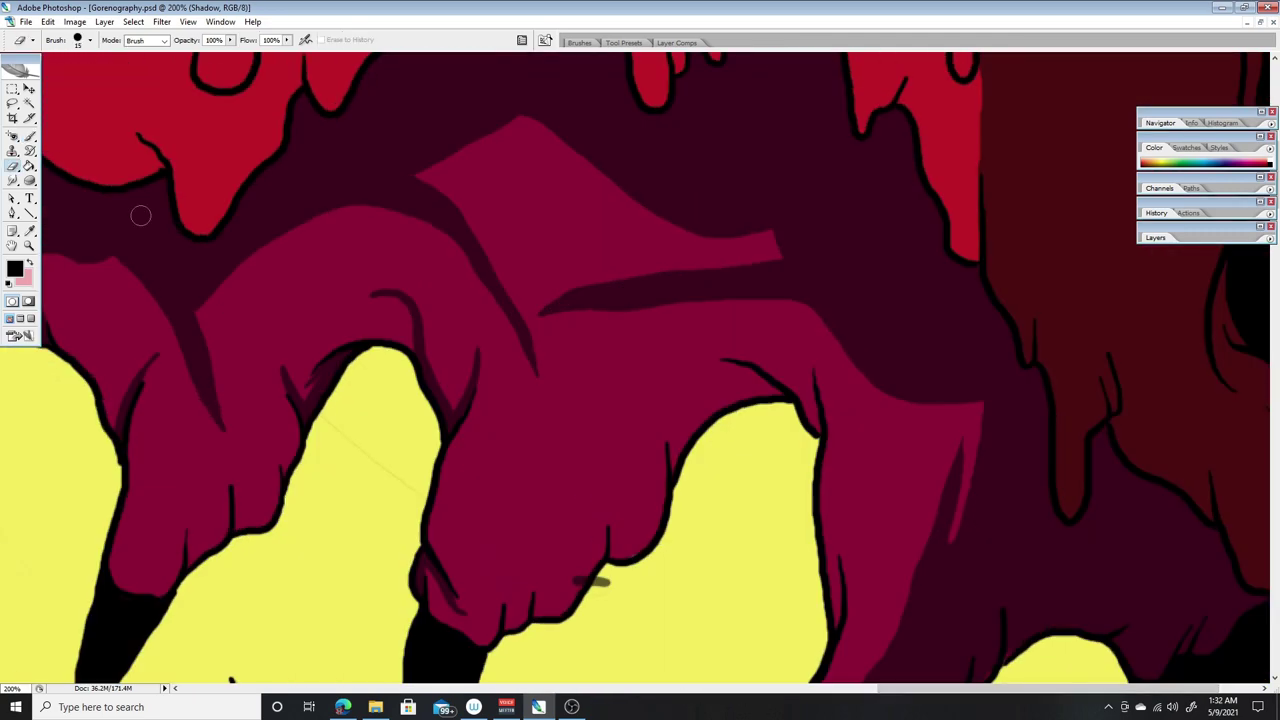
- Enlarge the brush and paint a large shadow over the flesh at the mouth's left side
key("ctrl+0")
scroll(592, 651, "down", 1)
scroll(592, 651, "up", 1)
key("ctrl+plus")
key("ctrl+plus")
key("ctrl+plus")
left_click(78, 40)
scroll(95, 130, "down", 2)
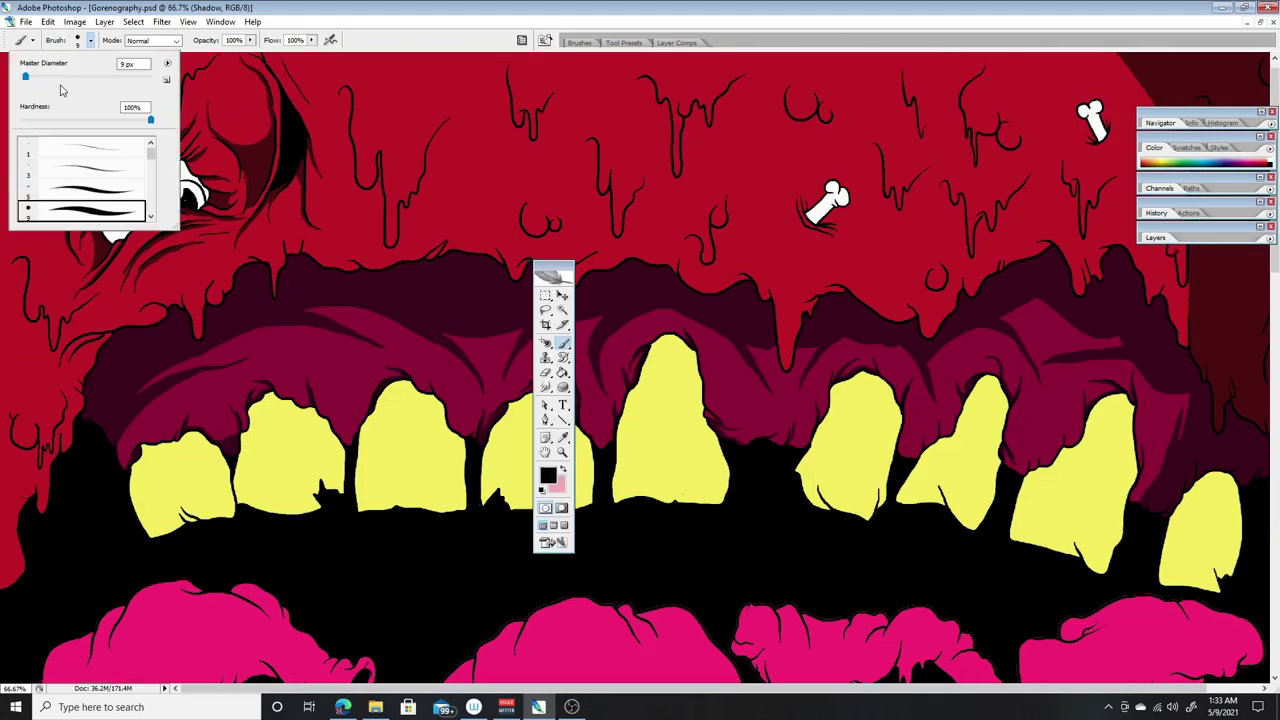
left_click(49, 81)
key("Return")
mouse_move(100, 440)
left_mouse_down()
mouse_move(10, 270)
mouse_move(70, 350)
left_mouse_up()
- Paint thin shadows with a 9 px brush along the gore drips above the eye in the upper left flesh
key("bracketleft")
key("bracketleft")
key("bracketleft")
key("ctrl+plus")
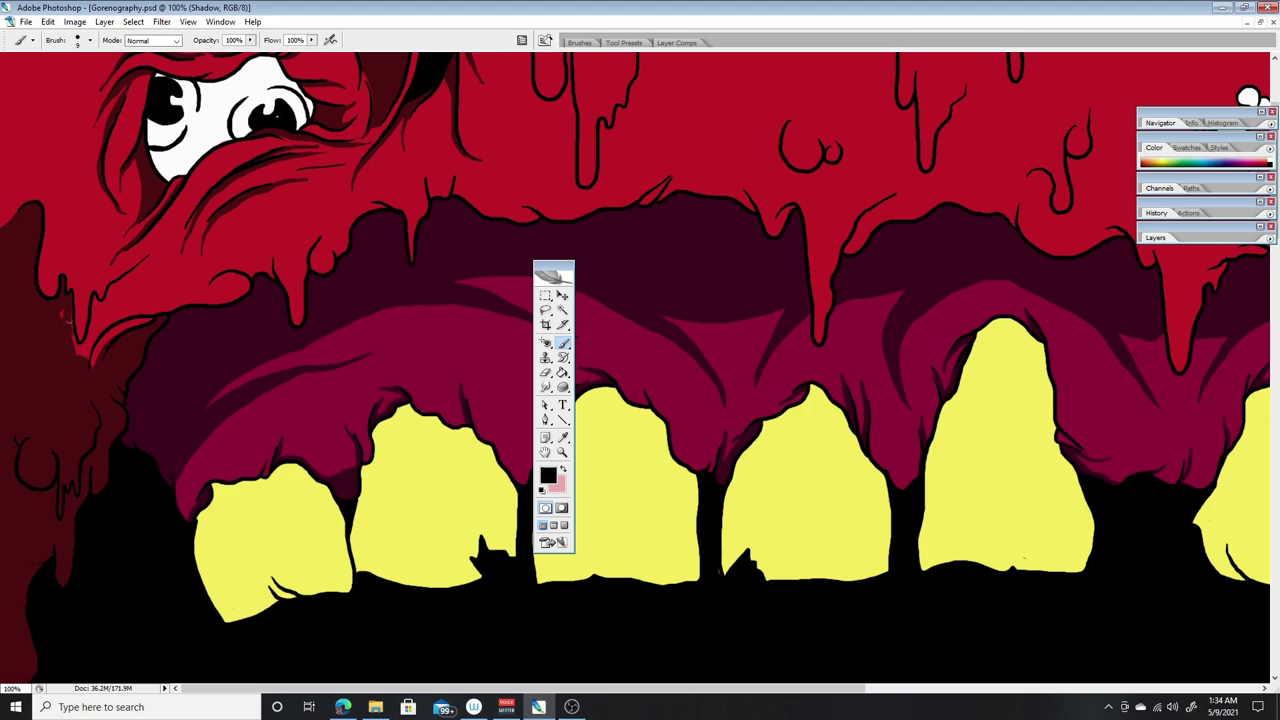
scroll(17, 83, "up", 3)
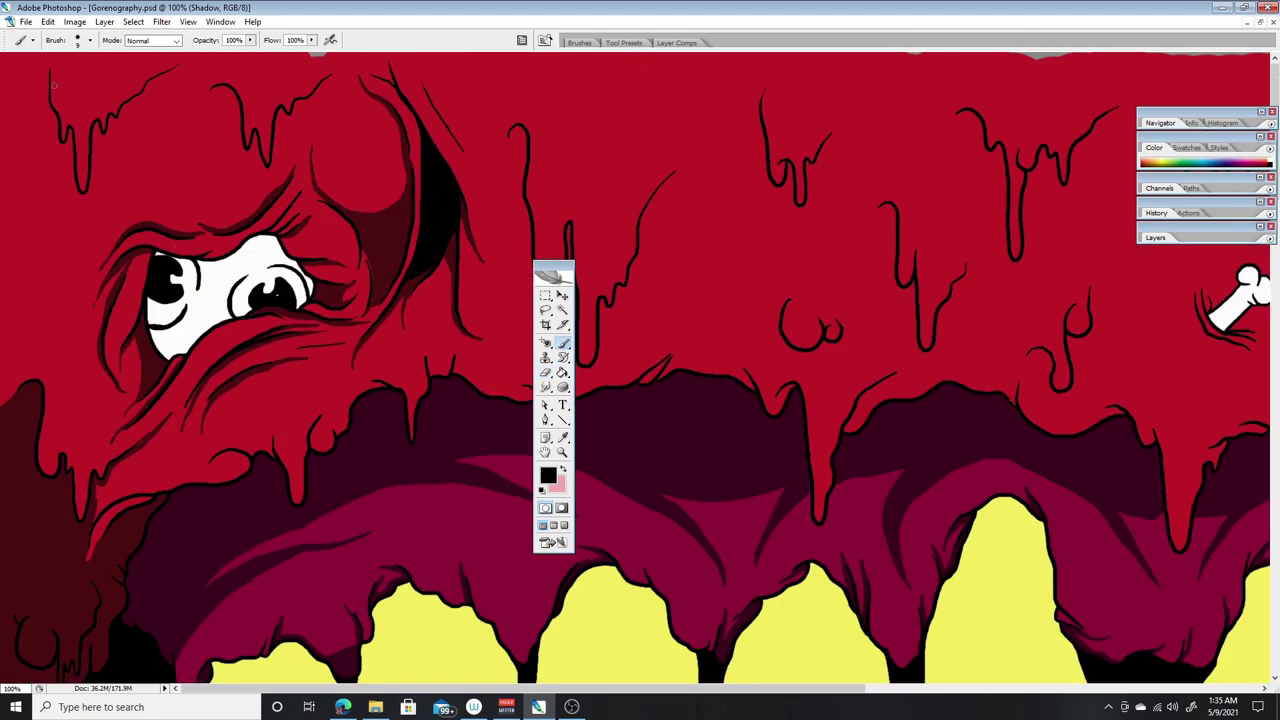
key("ctrl+plus")
mouse_move(320, 175)
left_mouse_down()
mouse_move(388, 180)
mouse_move(445, 286)
mouse_move(508, 155)
mouse_move(614, 76)
left_mouse_up()
mouse_move(753, 67)
left_mouse_down()
mouse_move(880, 340)
mouse_move(770, 110)
left_mouse_up()
- Paint shadows along the outline of the large double drip to the right of the eye
scroll(770, 110, "right", 5)
mouse_move(650, 205)
left_mouse_down()
mouse_move(737, 514)
mouse_move(770, 400)
left_mouse_up()
scroll(770, 400, "down", 3)
left_click_drag(780, 455, 836, 457)
left_click_drag(909, 327, 990, 155)
- Shade the round bumps and the small forked drip right of the large double drip
scroll(990, 155, "right", 9)
mouse_move(690, 405)
left_mouse_down()
mouse_move(660, 505)
mouse_move(785, 490)
left_mouse_up()
scroll(785, 490, "up", 3)
mouse_move(612, 100)
left_mouse_down()
mouse_move(676, 318)
mouse_move(793, 249)
left_mouse_up()
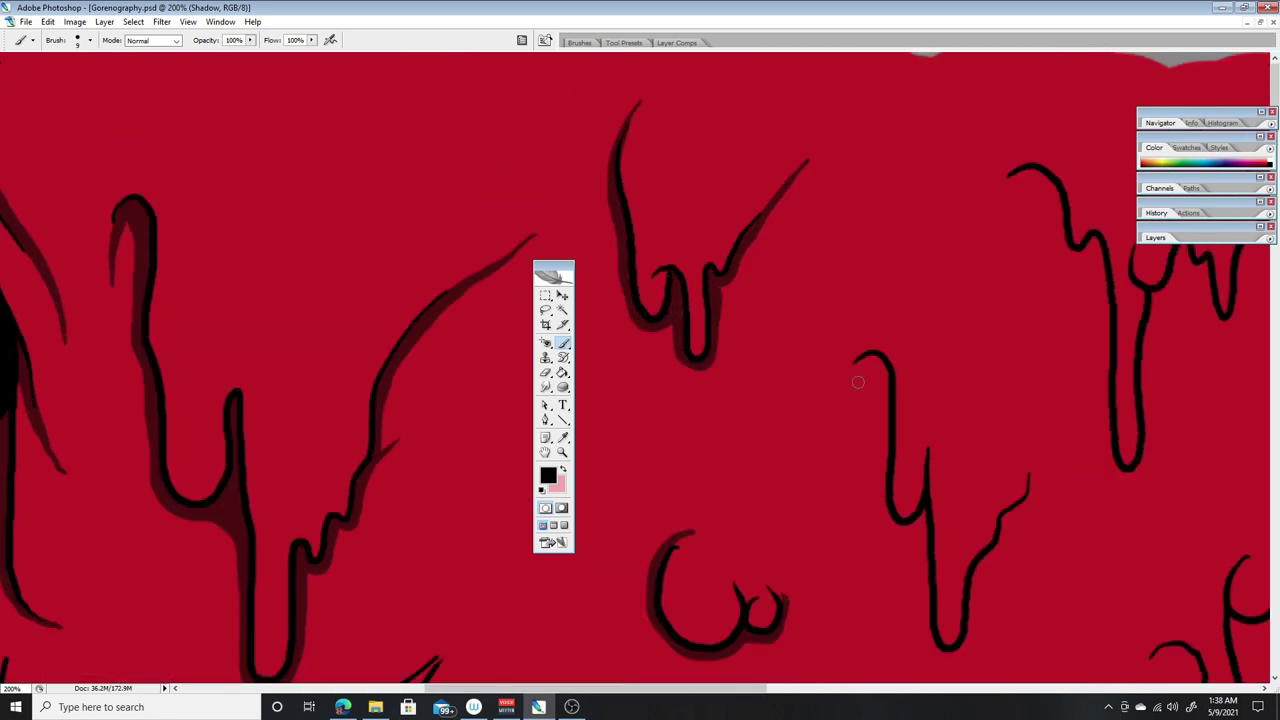
- Paint shadows along the two forked drips and the curled drip in the middle of the upper flesh
left_click_drag(850, 360, 862, 440)
scroll(862, 440, "down", 3)
left_click_drag(1020, 335, 940, 490)
scroll(690, 209, "up", 3)
scroll(690, 209, "right", 6)
mouse_move(690, 209)
left_mouse_down()
mouse_move(768, 251)
mouse_move(835, 437)
mouse_move(846, 292)
mouse_move(897, 304)
mouse_move(1018, 162)
left_mouse_up()
scroll(1018, 162, "down", 6)
mouse_move(836, 392)
left_mouse_down()
mouse_move(878, 435)
mouse_move(925, 368)
mouse_move(966, 210)
left_mouse_up()
- Shade the flesh folds around the upper middle bone and the pair of round bumps above it
scroll(966, 210, "right", 10)
left_click_drag(658, 322, 798, 408)
scroll(873, 307, "up", 4)
left_click_drag(725, 505, 830, 522)
scroll(908, 543, "up", 3)
mouse_move(618, 215)
left_mouse_down()
mouse_move(716, 312)
mouse_move(772, 250)
left_mouse_up()
scroll(772, 250, "down", 4)
- Paint shadows along the drips and the small ring to the right of the upper middle bone
mouse_move(852, 222)
left_mouse_down()
mouse_move(965, 425)
mouse_move(1115, 243)
left_mouse_up()
scroll(966, 343, "up", 3)
mouse_move(964, 150)
left_mouse_down()
mouse_move(1012, 264)
mouse_move(1074, 254)
left_mouse_up()
scroll(1074, 254, "down", 5)
left_click_drag(1036, 590, 1110, 500)
left_click_drag(1082, 262, 1194, 418)
scroll(1194, 418, "right", 10)
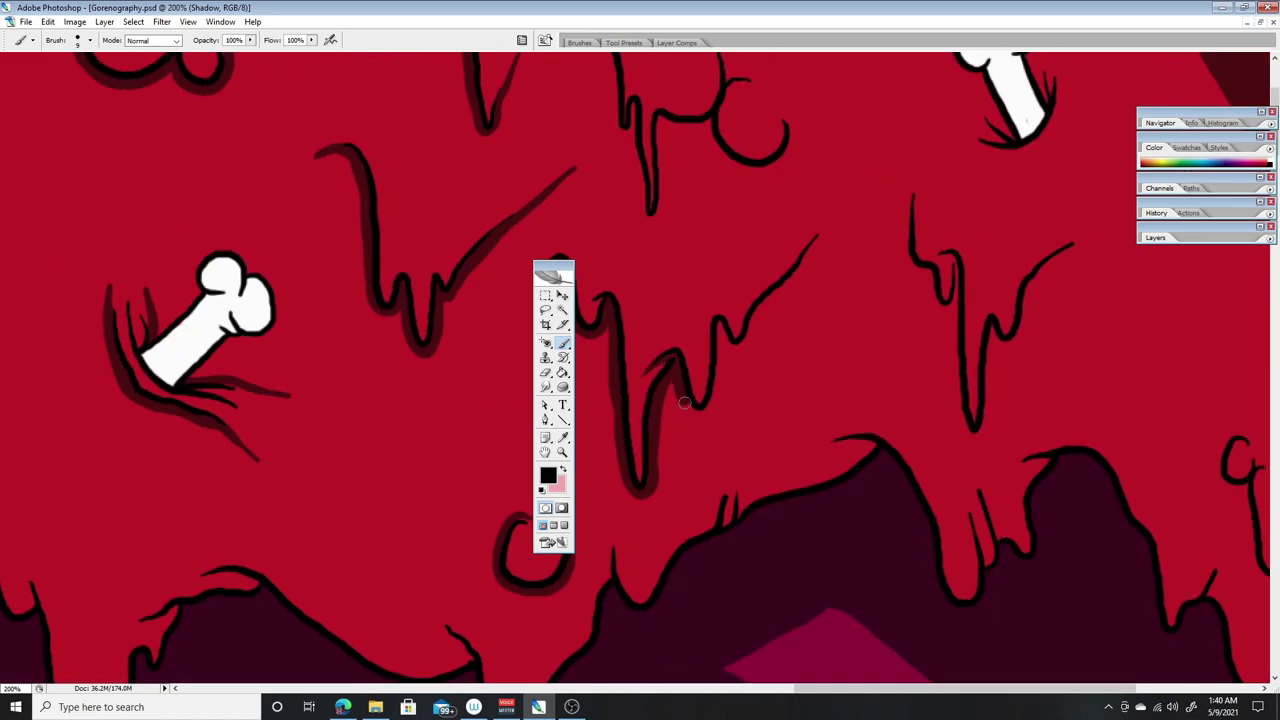
- Shade the drip clusters between the two upper bones and the folds around the right bone
left_click_drag(680, 298, 770, 418)
scroll(770, 418, "up", 4)
left_click_drag(675, 92, 638, 318)
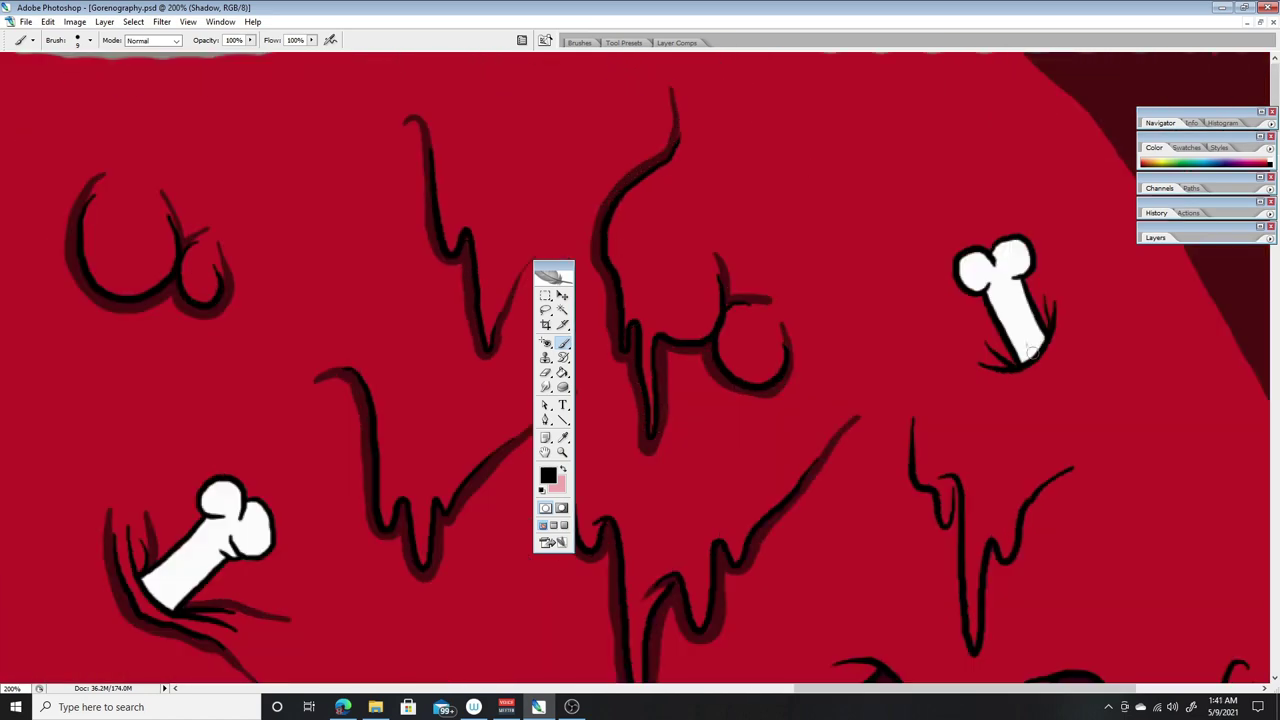
left_click_drag(1072, 285, 950, 369)
scroll(955, 516, "down", 4)
scroll(955, 516, "right", 8)
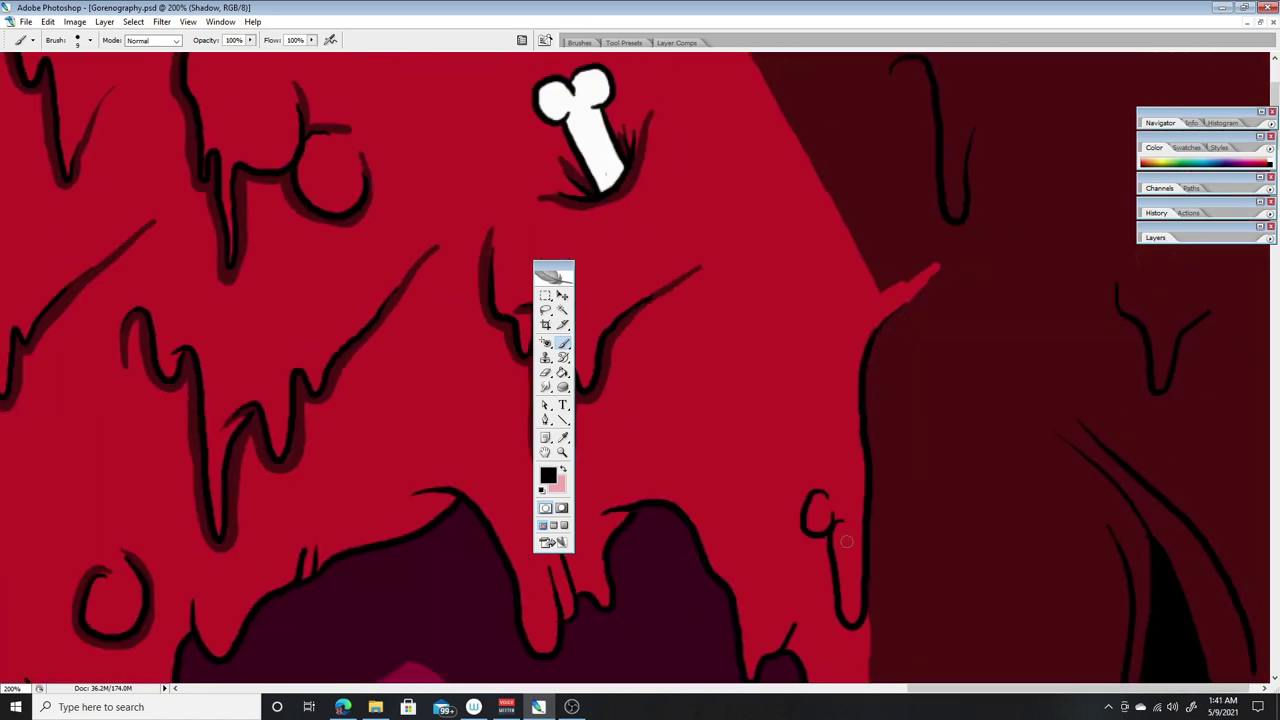
- Reduce the brush to 5 px and shade the small folds along the dripping flesh edge above the left gums
scroll(955, 516, "down", 4)
key("ctrl+minus")
key("ctrl+minus")
key("ctrl+plus")
key("ctrl+plus")
scroll(394, 427, "up", 5)
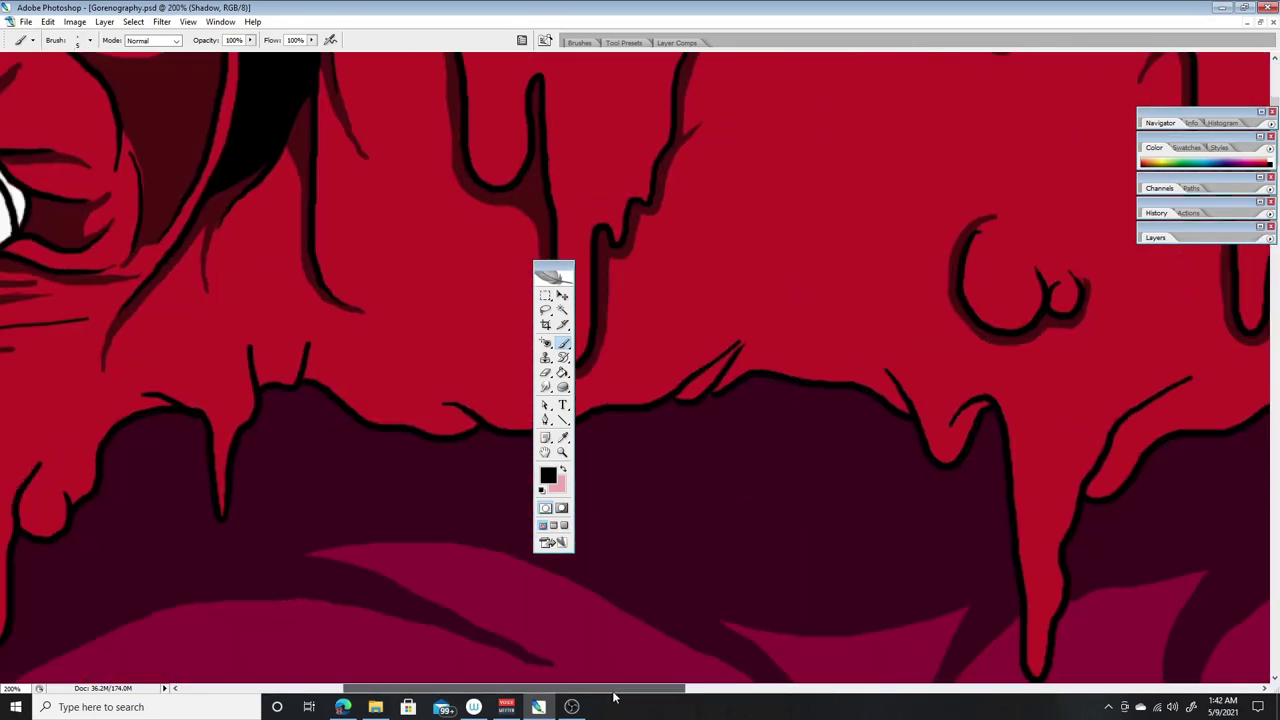
scroll(718, 357, "up", 3)
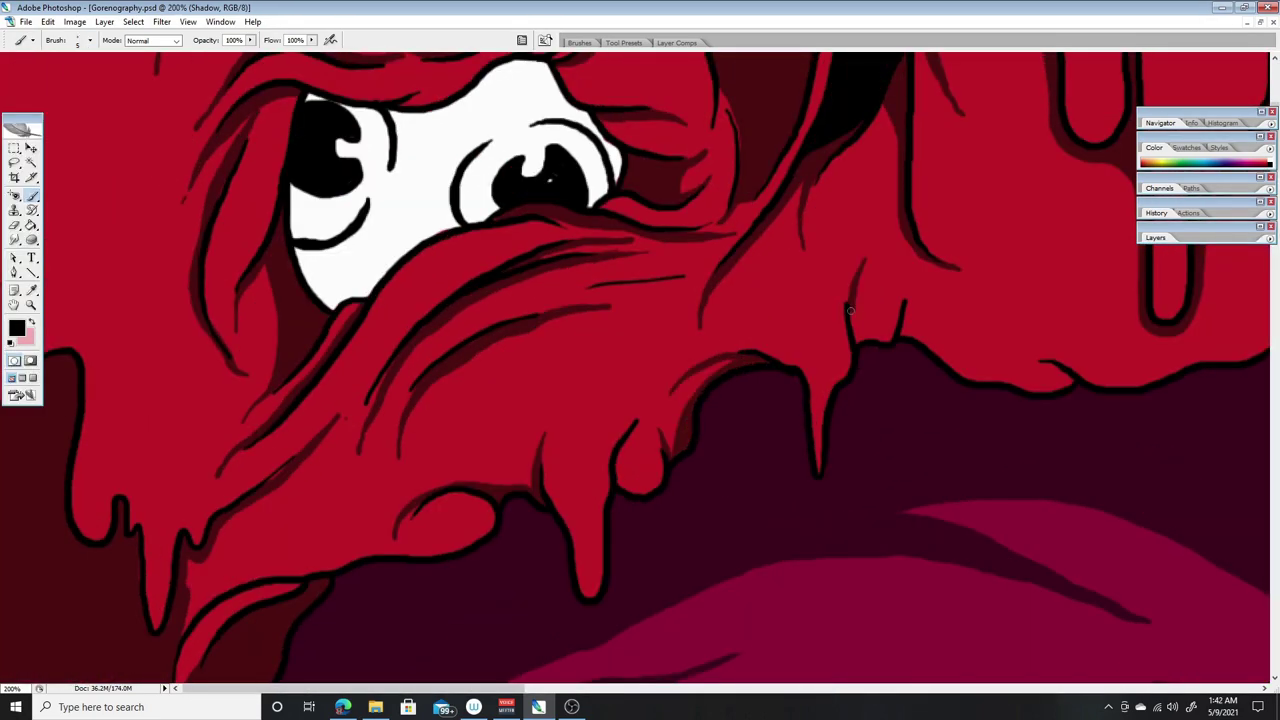
left_click_drag(994, 360, 910, 332)
left_click_drag(990, 378, 1062, 392)
scroll(700, 360, "right", 10)
left_click_drag(555, 282, 474, 350)
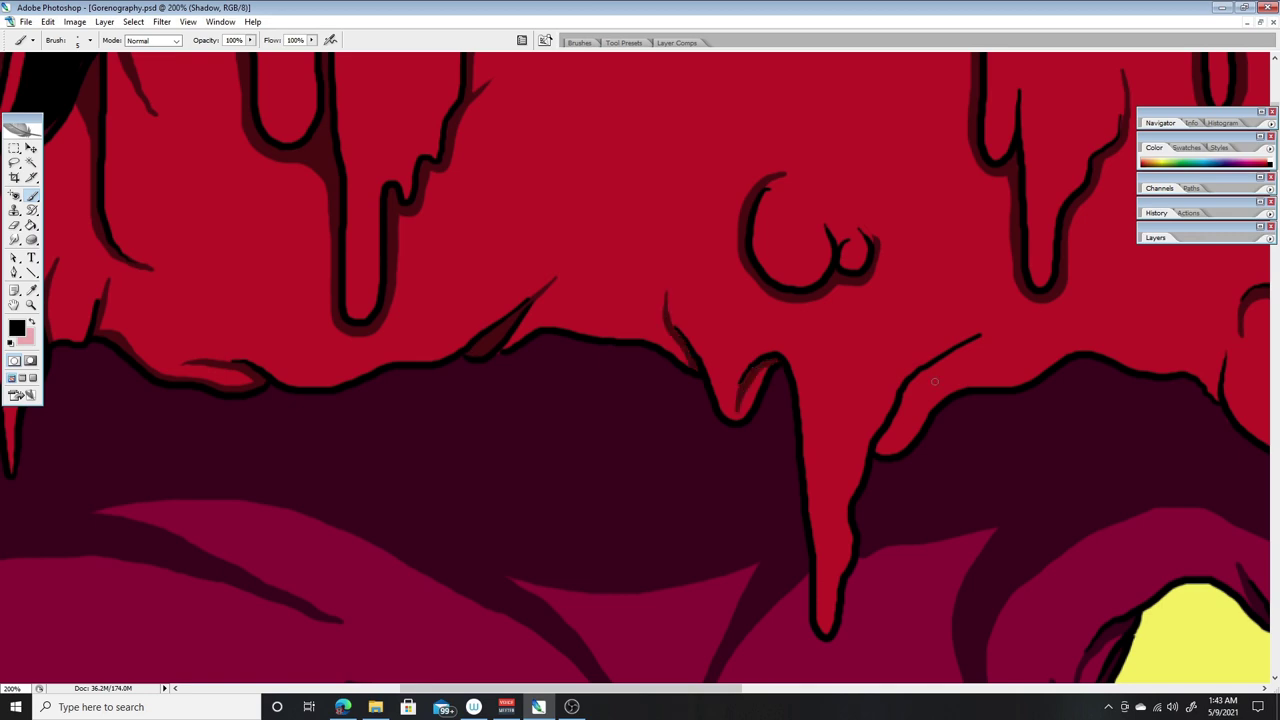
- Shade the small folds along the dripping flesh edge above the middle and right upper gums
scroll(899, 409, "right", 10)
left_click_drag(655, 490, 720, 476)
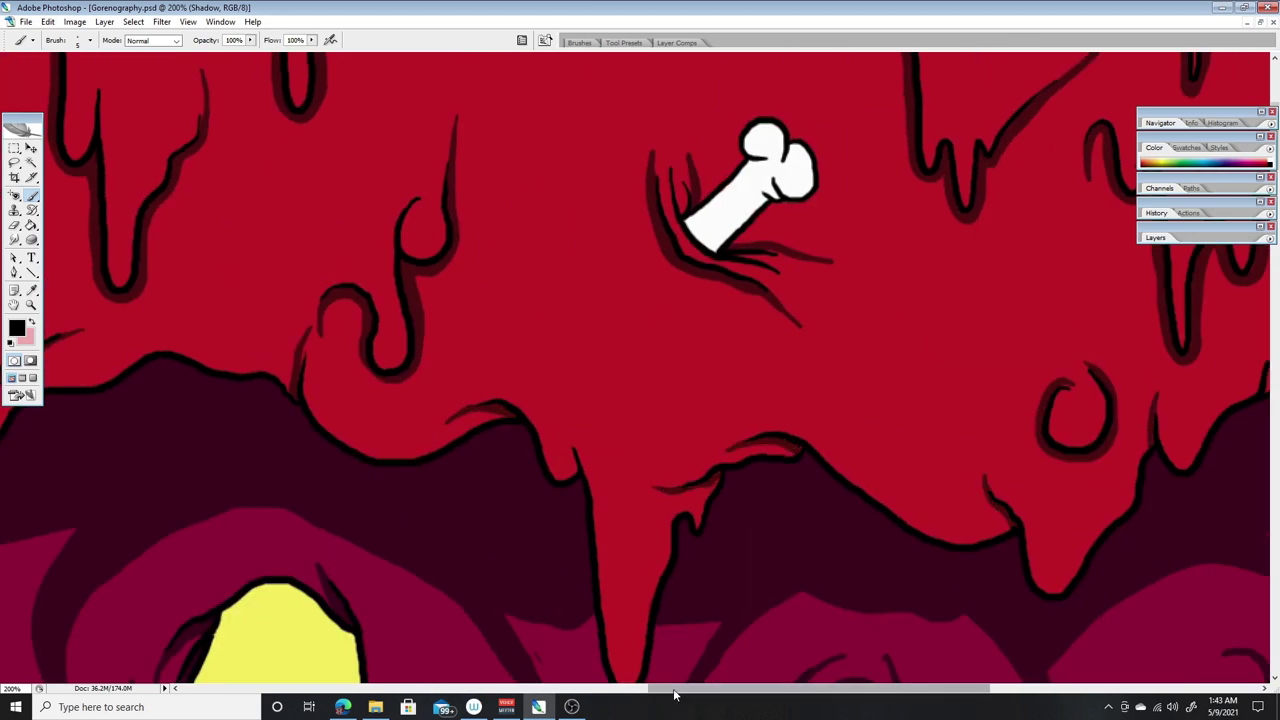
scroll(830, 618, "right", 10)
left_click_drag(488, 378, 580, 345)
key("ctrl+0")
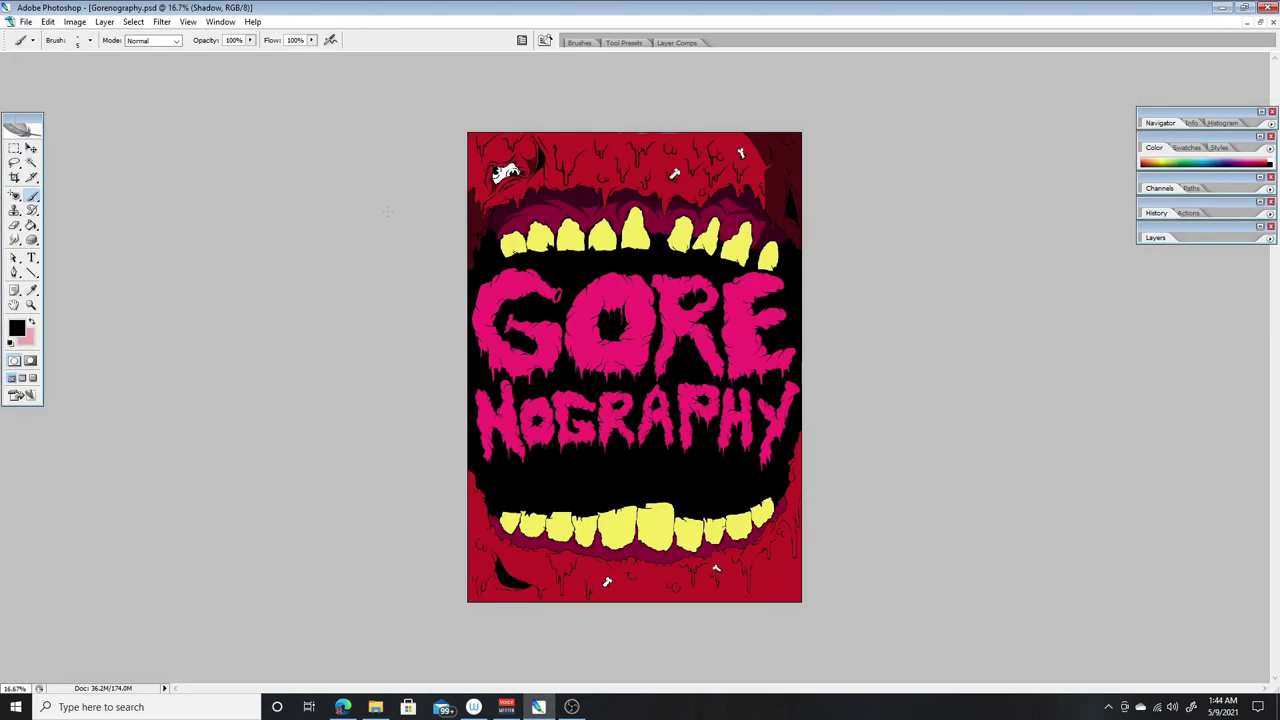
- Recolour the mouth background on the BG layer dark red with a layer style
left_click(1155, 237)
left_click(104, 21)
left_click(114, 91)
left_click(785, 500)
left_click(911, 370)
left_click(890, 380)
key("b")
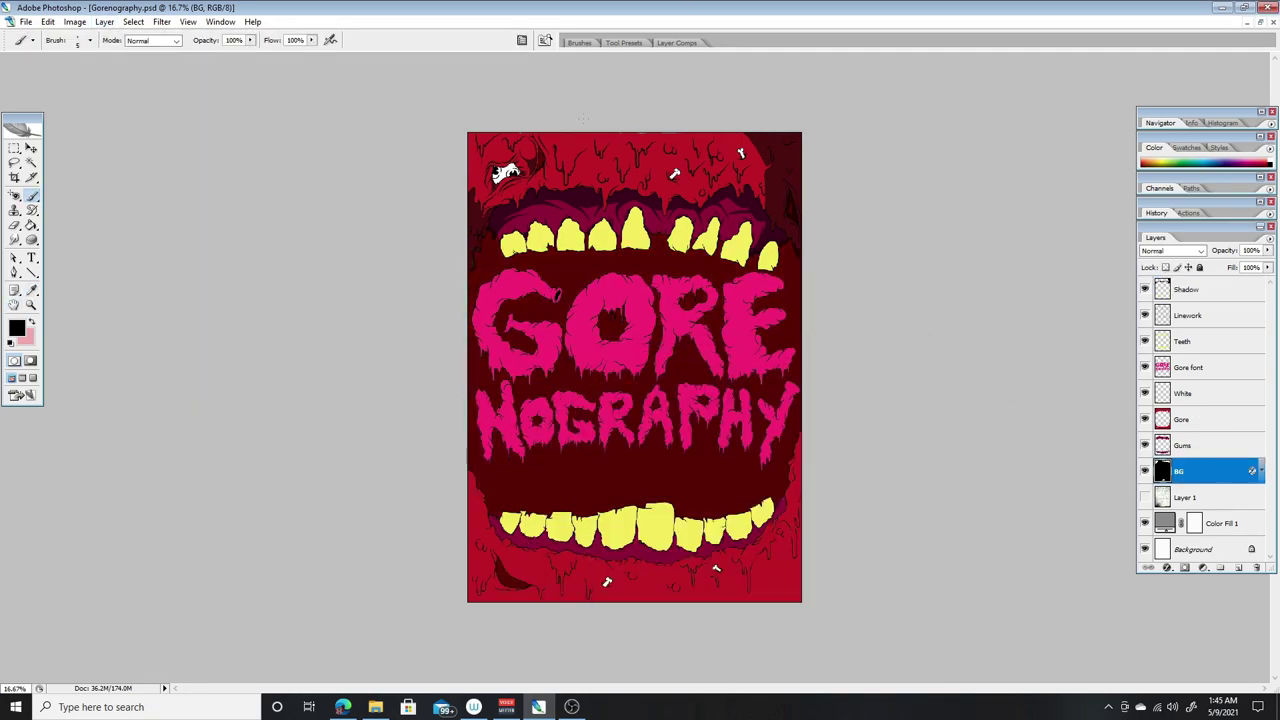
- On the Shadow layer, paint a large shadow over the flesh at the lower left of the mouth with a 30 px brush
left_click(1186, 289)
left_click(90, 40)
key("ctrl+plus")
key("ctrl+plus")
key("ctrl+plus")
scroll(187, 400, "down", 5)
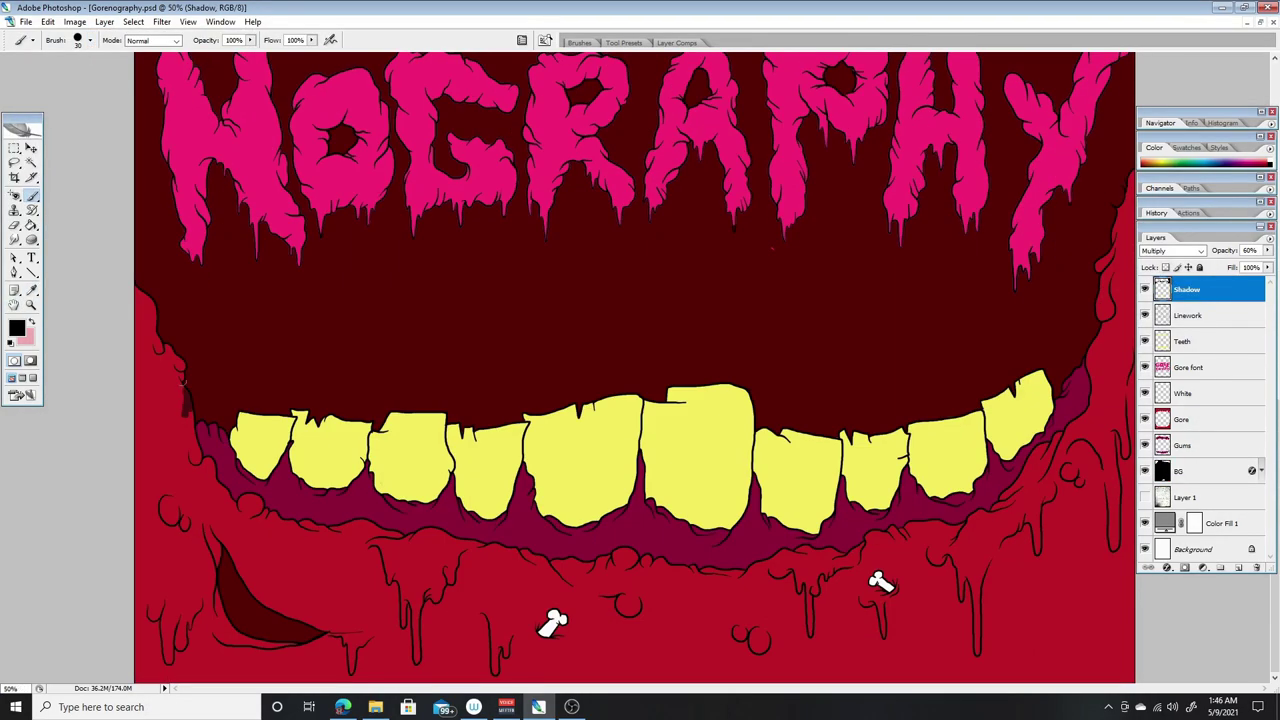
mouse_move(149, 305)
left_mouse_down()
mouse_move(208, 565)
mouse_move(200, 665)
mouse_move(258, 712)
left_mouse_up()
- Erase the shadow spill along the lower left mouth outline with a 15 px eraser
key("e")
key("ctrl+plus")
scroll(50, 453, "up", 4)
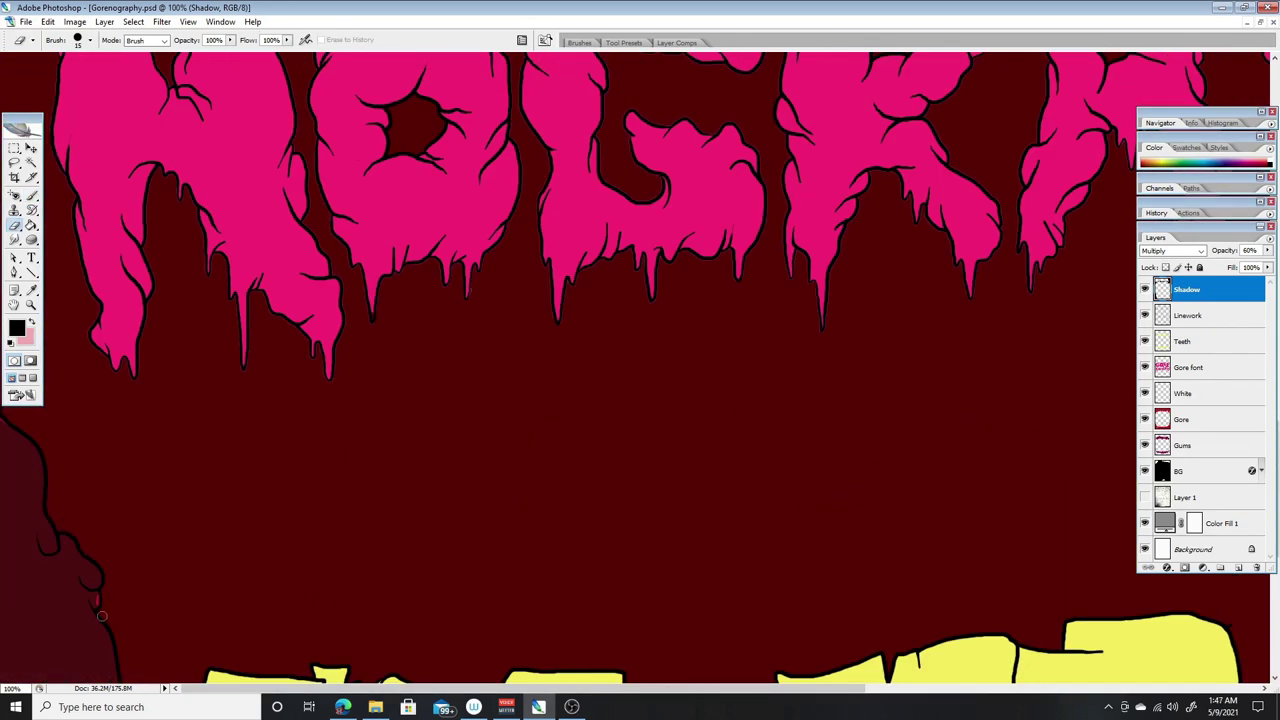
- Paint 9 px shadows along the lower left gum edge folds and the drips left of the lower left bone
key("b")
scroll(101, 592, "down", 10)
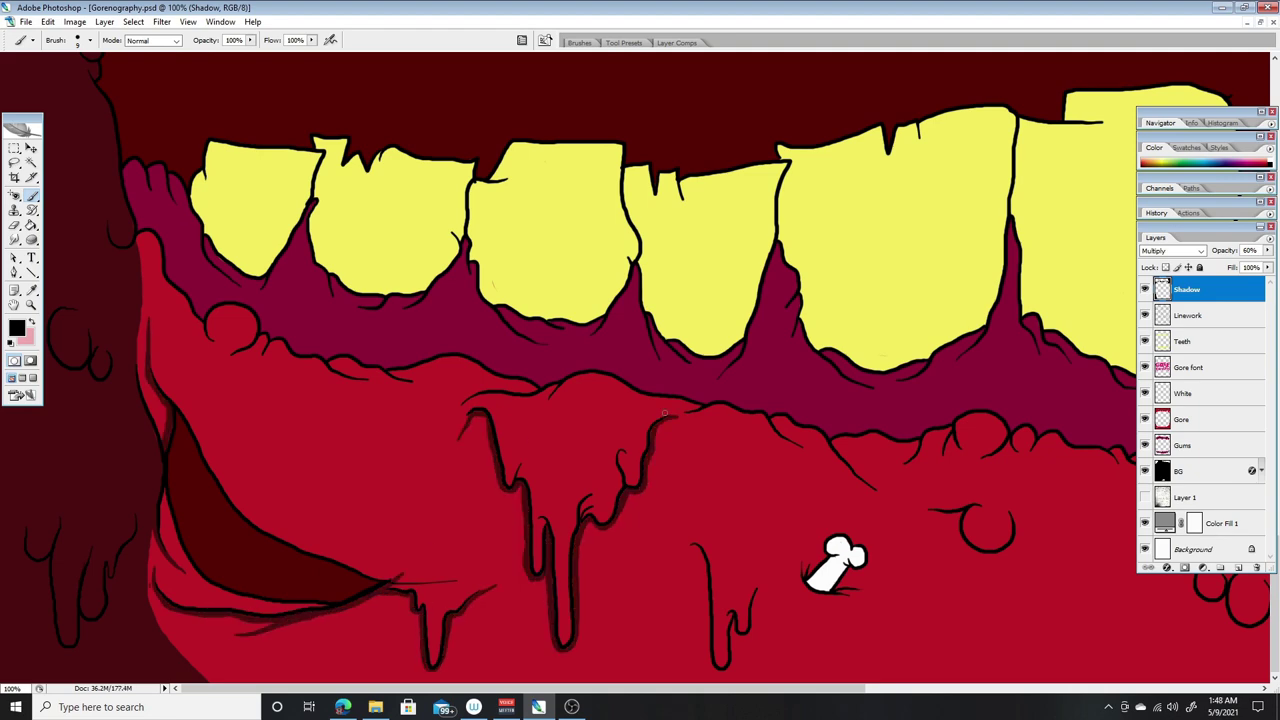
key("ctrl+plus")
scroll(313, 225, "up", 3)
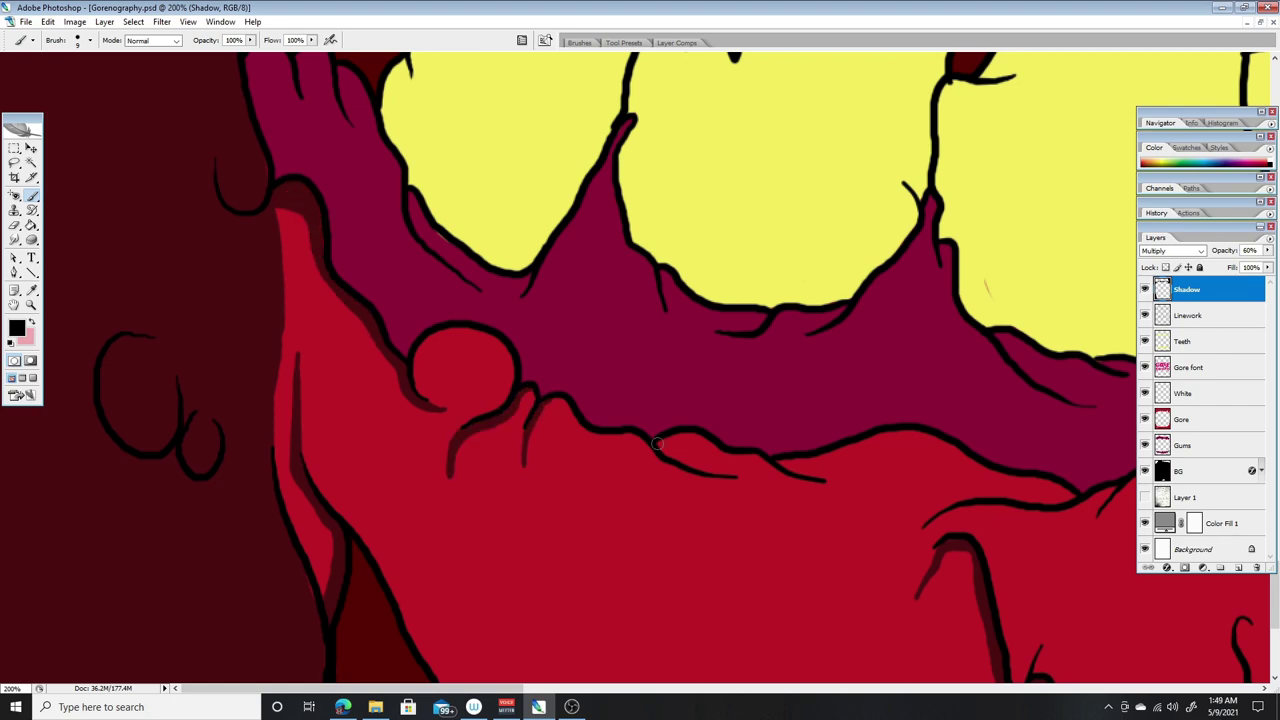
left_click_drag(920, 521, 1068, 490)
left_click_drag(918, 468, 792, 440)
left_click_drag(955, 460, 856, 498)
scroll(760, 450, "down", 5)
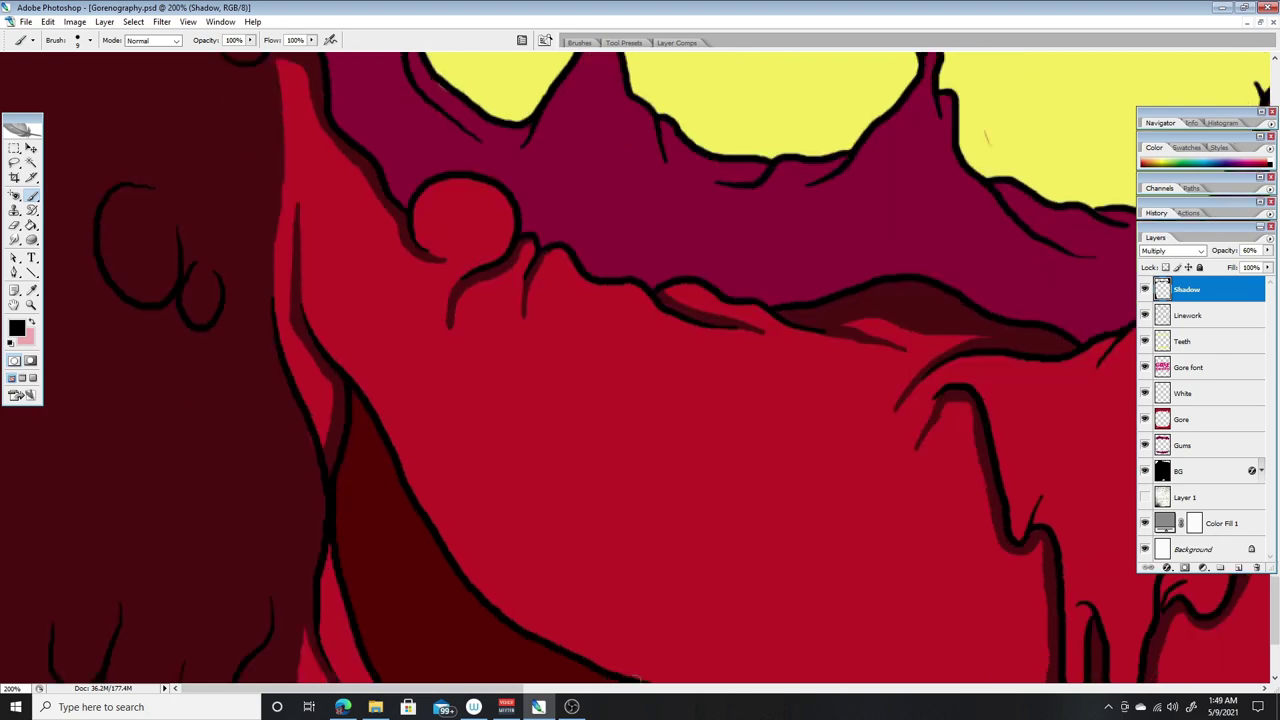
scroll(724, 383, "down", 5)
left_click_drag(770, 410, 843, 553)
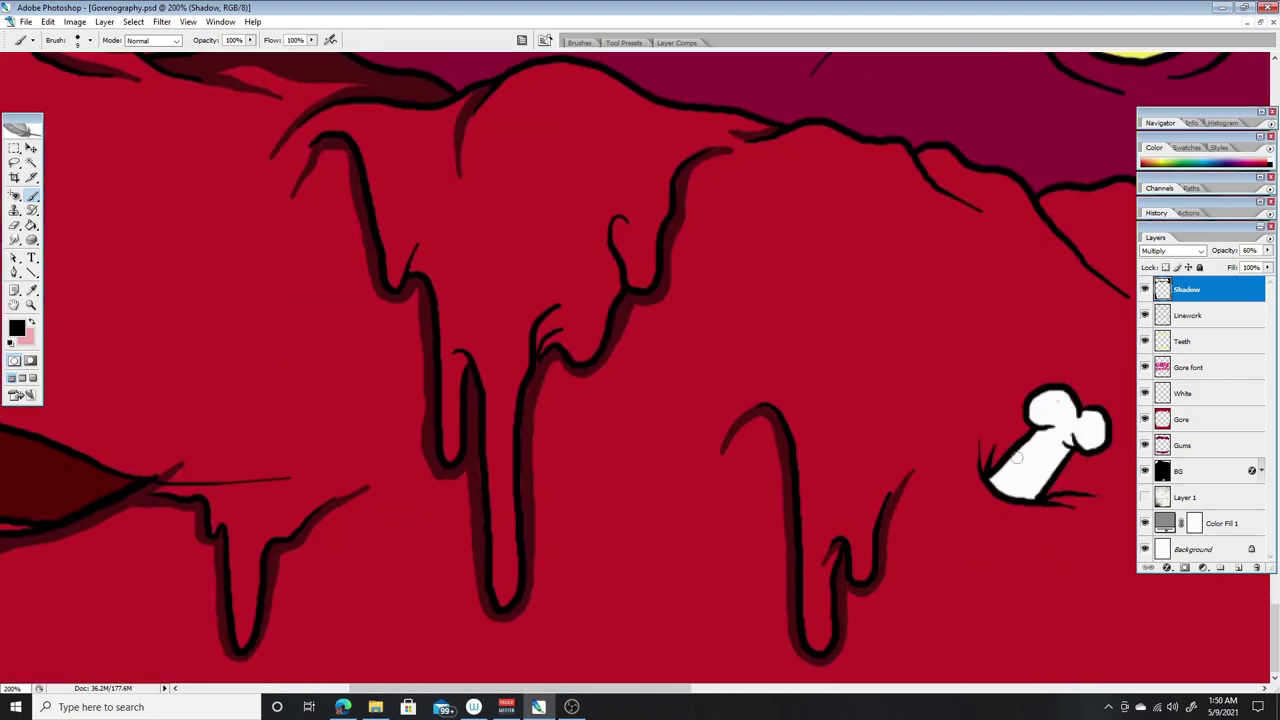
- Shade the hollow under the lower gum edge, the round bumps and the circle right of the lower left bone
scroll(700, 380, "up", 3)
scroll(340, 293, "right", 10)
mouse_move(484, 364)
left_mouse_down()
mouse_move(605, 372)
mouse_move(470, 330)
mouse_move(570, 350)
left_mouse_up()
left_click_drag(686, 386, 678, 353)
left_click_drag(703, 485, 815, 545)
left_click_drag(745, 380, 840, 328)
- Shade the narrow hollow under the middle of the lower gums and the drip cluster to its right
scroll(800, 350, "right", 7)
left_click_drag(600, 345, 625, 380)
left_click_drag(640, 362, 778, 360)
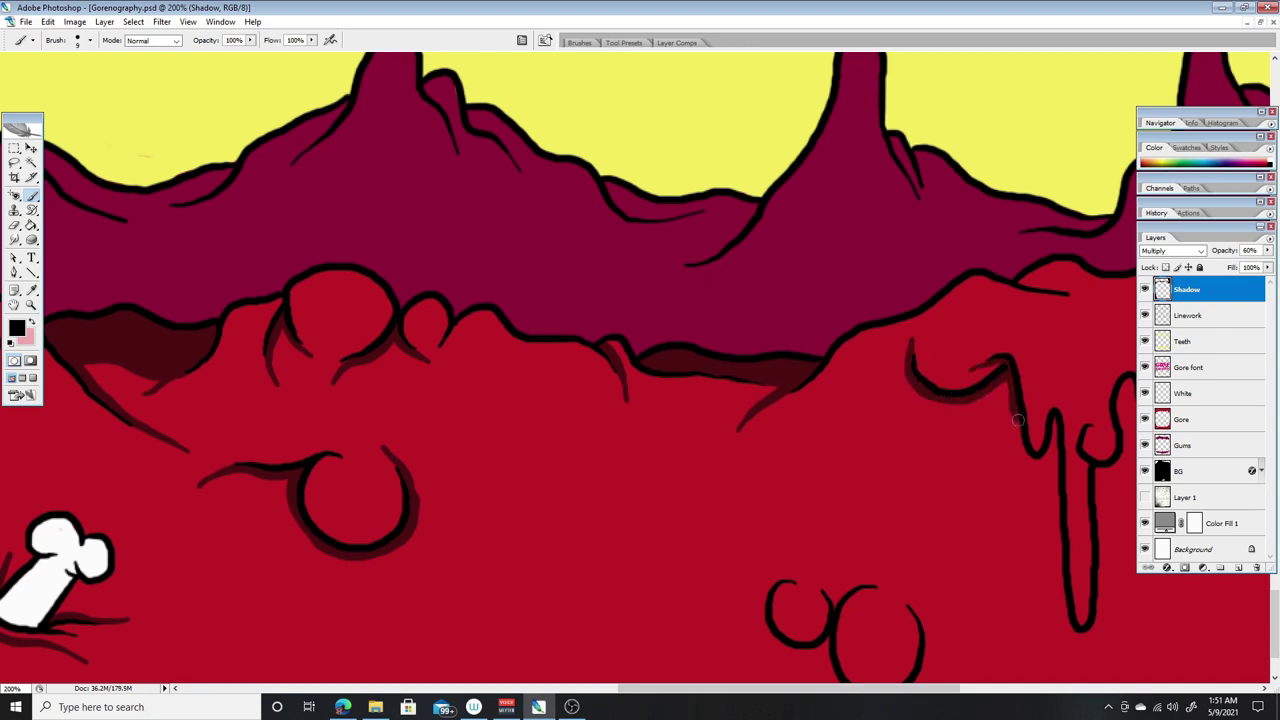
left_click_drag(1013, 393, 1045, 460)
scroll(1040, 450, "right", 7)
left_click_drag(665, 460, 700, 635)
left_click_drag(712, 470, 712, 598)
- Shade the pair of round bumps in the lower flesh and the gum edge folds above the drip cluster
scroll(832, 356, "down", 3)
mouse_move(400, 445)
left_mouse_down()
mouse_move(378, 525)
mouse_move(540, 490)
left_mouse_up()
scroll(680, 300, "up", 2)
mouse_move(640, 240)
left_mouse_down()
mouse_move(725, 300)
mouse_move(830, 262)
left_mouse_up()
left_click_drag(815, 265, 758, 296)
- Paint shadows around the lower right bone and along the drip beneath it
left_click_drag(915, 460, 975, 600)
left_click_drag(1000, 575, 1018, 430)
left_click_drag(1015, 362, 1050, 435)
- Shade the flesh folds along the lower gum edge above and right of the lower right bone
scroll(1030, 420, "up", 2)
scroll(700, 320, "right", 8)
left_click_drag(500, 255, 585, 320)
left_click_drag(535, 235, 595, 288)
left_click_drag(560, 215, 760, 229)
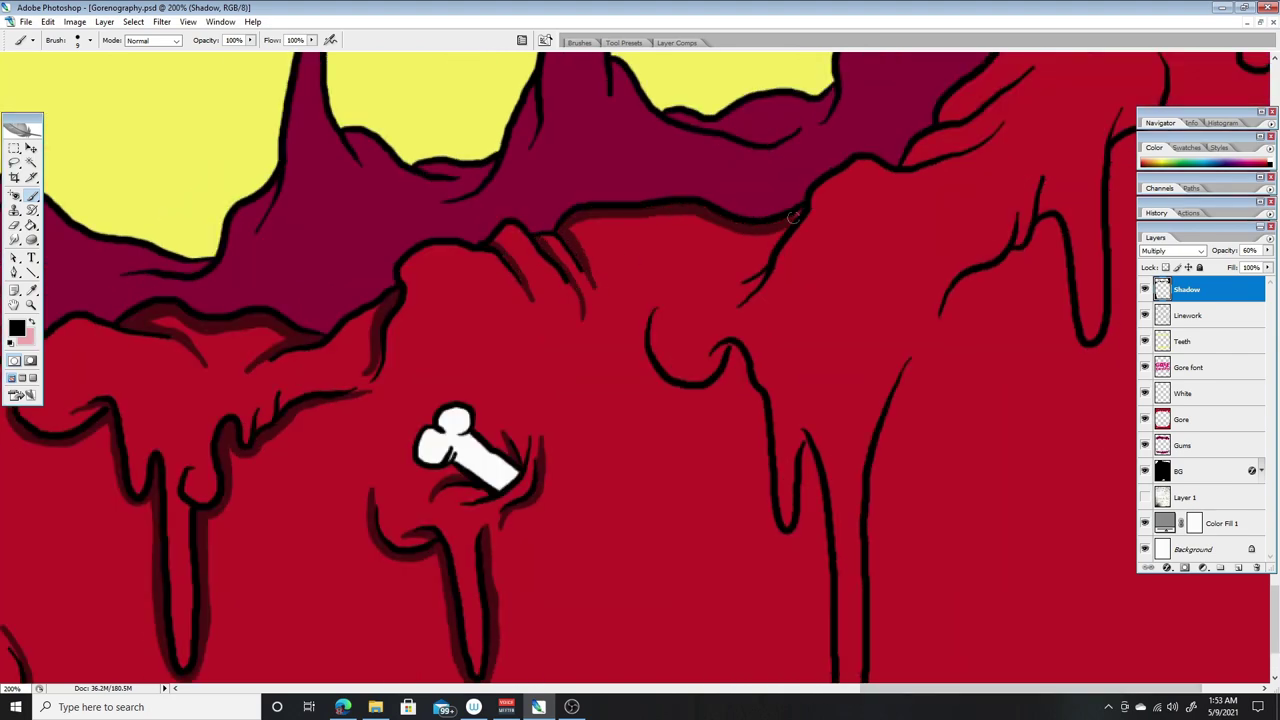
- Paint shadows along the curl and the long drips right of the lower right bone
left_click_drag(645, 315, 700, 392)
mouse_move(762, 345)
left_mouse_down()
mouse_move(705, 402)
mouse_move(805, 540)
left_mouse_up()
scroll(800, 450, "down", 2)
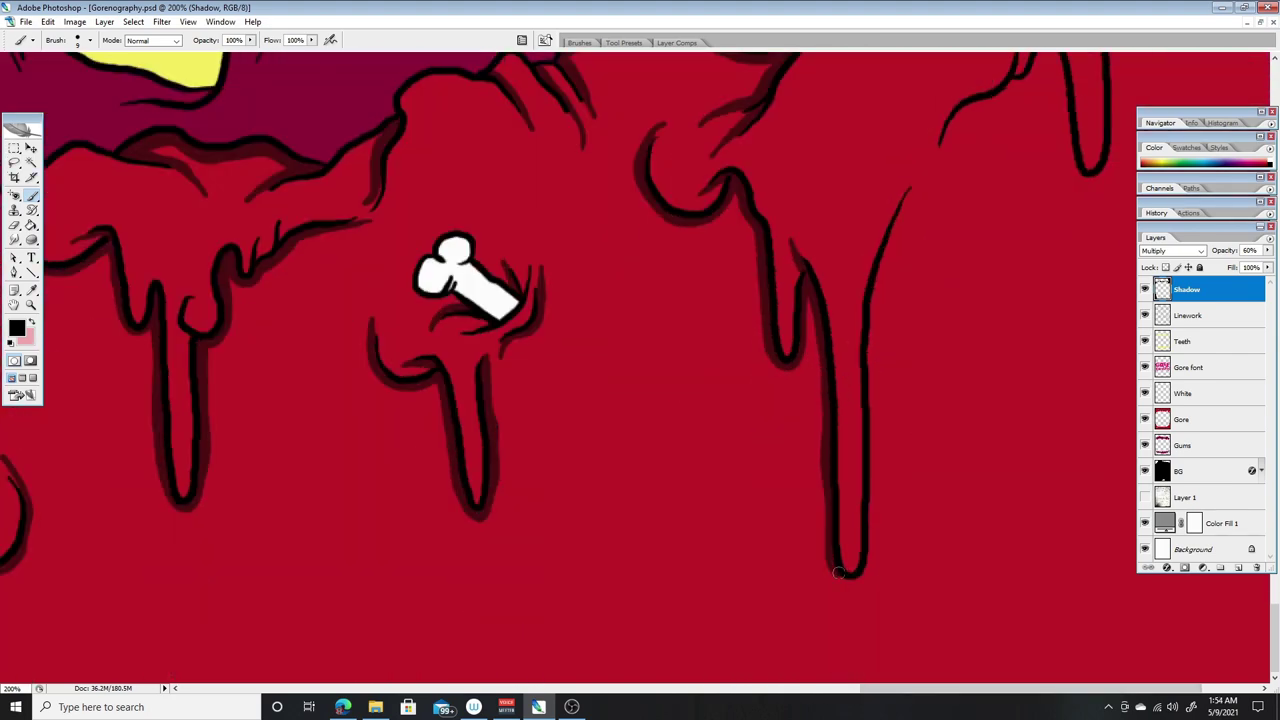
left_click_drag(875, 318, 832, 585)
- Shade the remaining drips and folds in the flesh below the lower right corner of the mouth
scroll(900, 400, "up", 3)
scroll(982, 276, "down", 1)
scroll(982, 276, "right", 3)
left_click_drag(842, 336, 730, 486)
left_click_drag(922, 258, 832, 470)
scroll(900, 320, "up", 3)
left_click_drag(928, 378, 904, 426)
left_click_drag(800, 398, 695, 452)
mouse_move(754, 404)
left_mouse_down()
mouse_move(908, 208)
mouse_move(856, 388)
left_mouse_up()
- Collapse the layer list and shade the folds and drips up the flesh at the mouth's right side
left_click_drag(980, 140, 944, 204)
left_click_drag(1030, 262, 990, 335)
left_click_drag(1070, 300, 1045, 365)
double_click(1155, 237)
mouse_move(1002, 232)
left_mouse_down()
mouse_move(1136, 290)
mouse_move(1217, 481)
left_mouse_up()
scroll(1217, 481, "up", 3)
scroll(1180, 430, "up", 6)
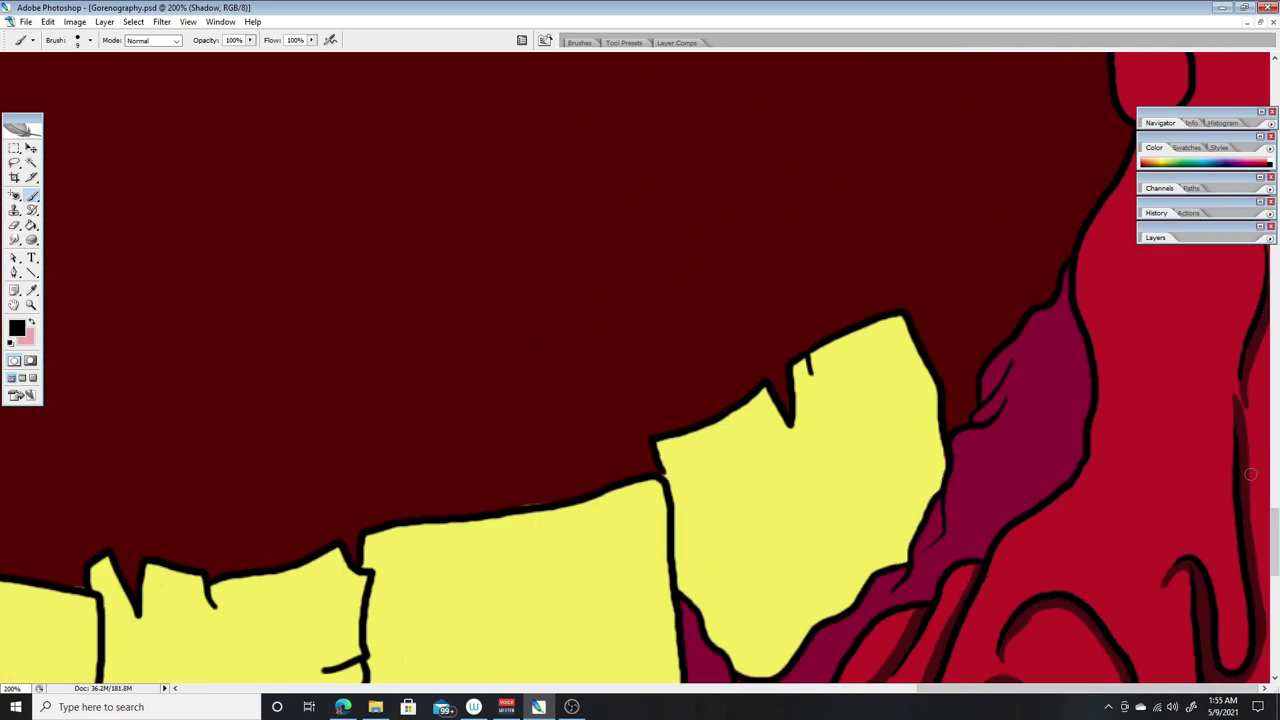
scroll(1137, 377, "up", 3)
scroll(1160, 420, "down", 5)
scroll(1180, 466, "down", 4)
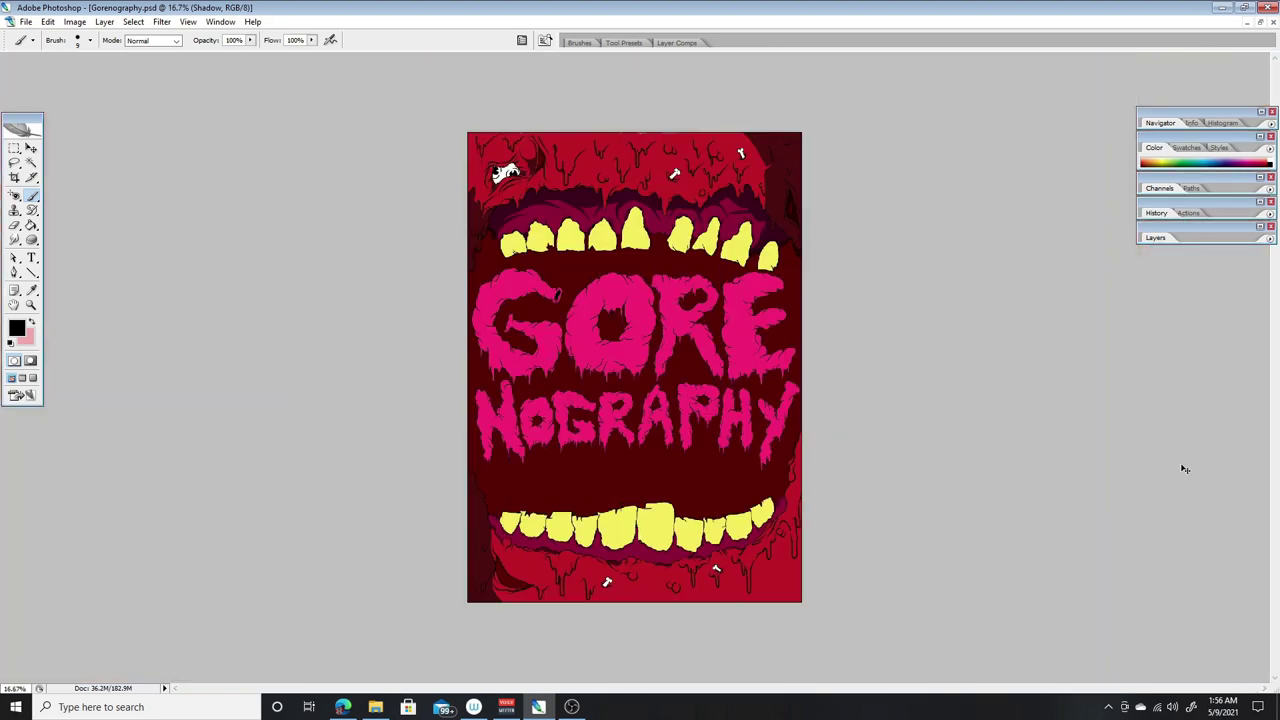
- Paint small 9 px shadows in the gum folds beneath the left lower teeth
scroll(636, 525, "up", 4)
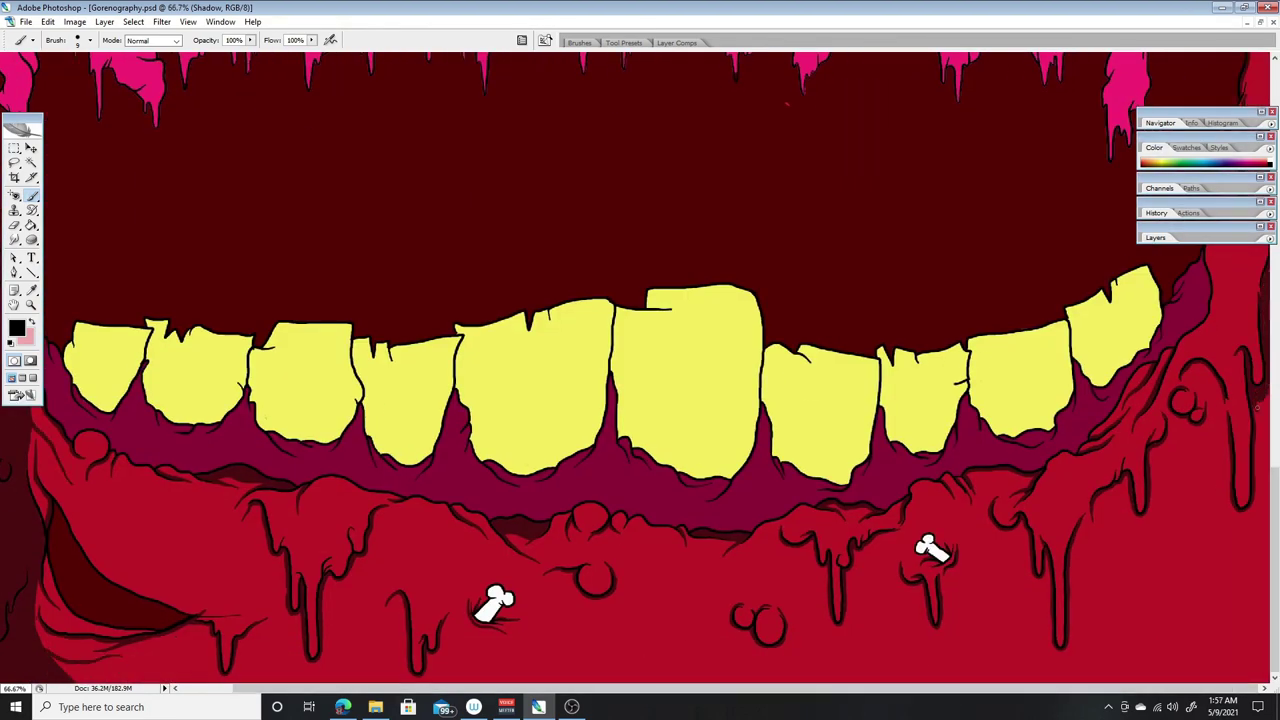
key("bracketleft")
key("bracketleft")
key("bracketleft")
key("bracketleft")
key("ctrl+plus")
left_click_drag(380, 425, 393, 459)
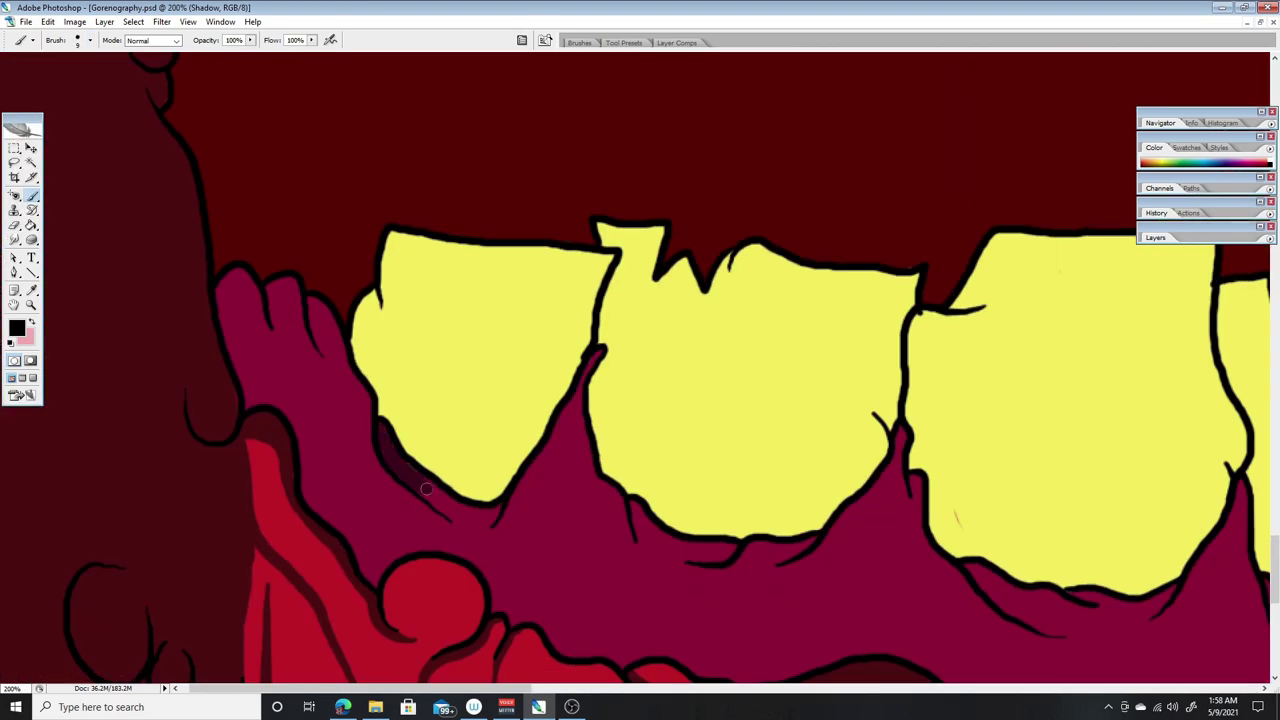
left_click_drag(731, 546, 591, 555)
scroll(560, 540, "down", 3)
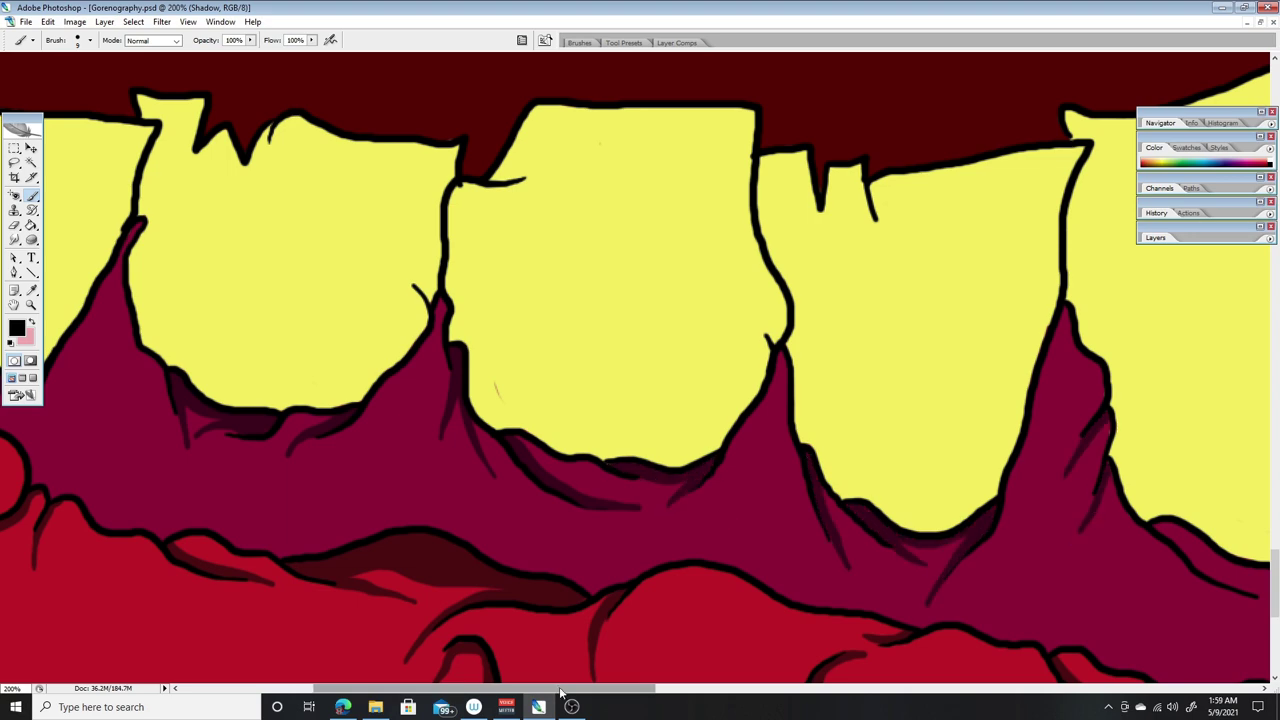
- Paint small shadows in the gum folds beneath the middle and right lower teeth
scroll(586, 669, "right", 5)
scroll(603, 677, "right", 3)
left_click_drag(730, 448, 643, 456)
left_click_drag(1033, 469, 1140, 395)
scroll(446, 335, "right", 5)
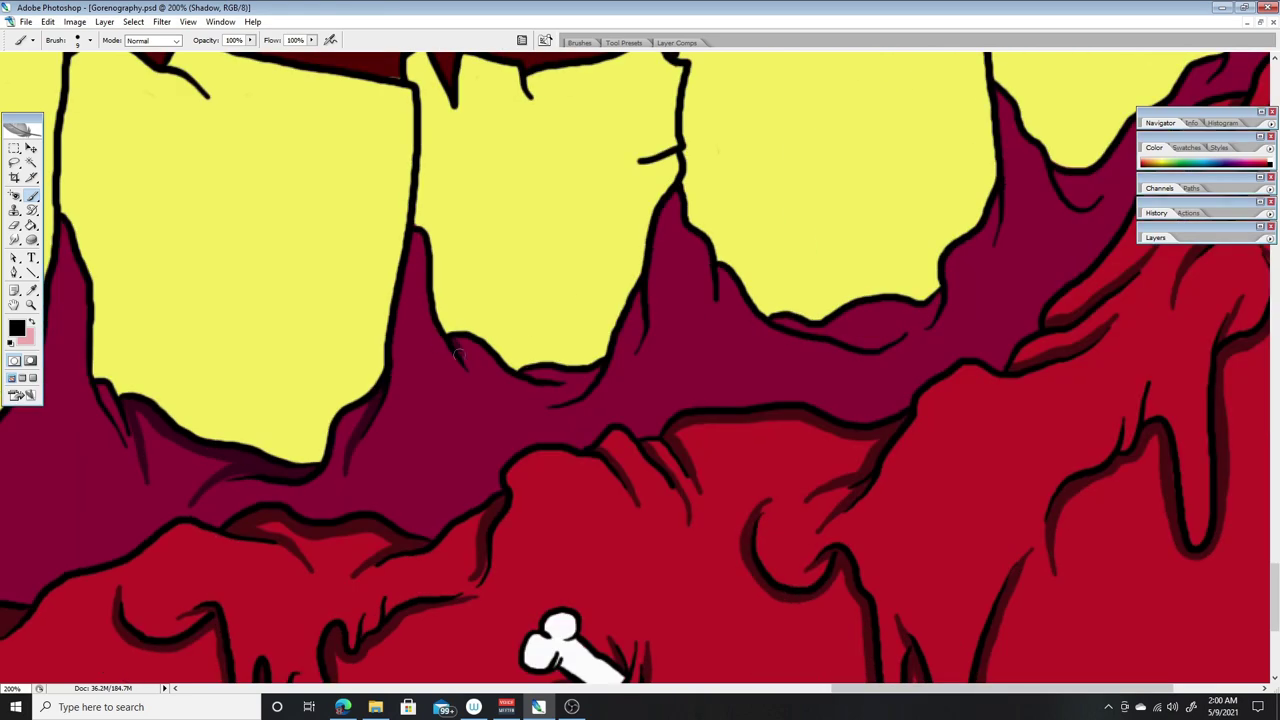
scroll(933, 300, "up", 6)
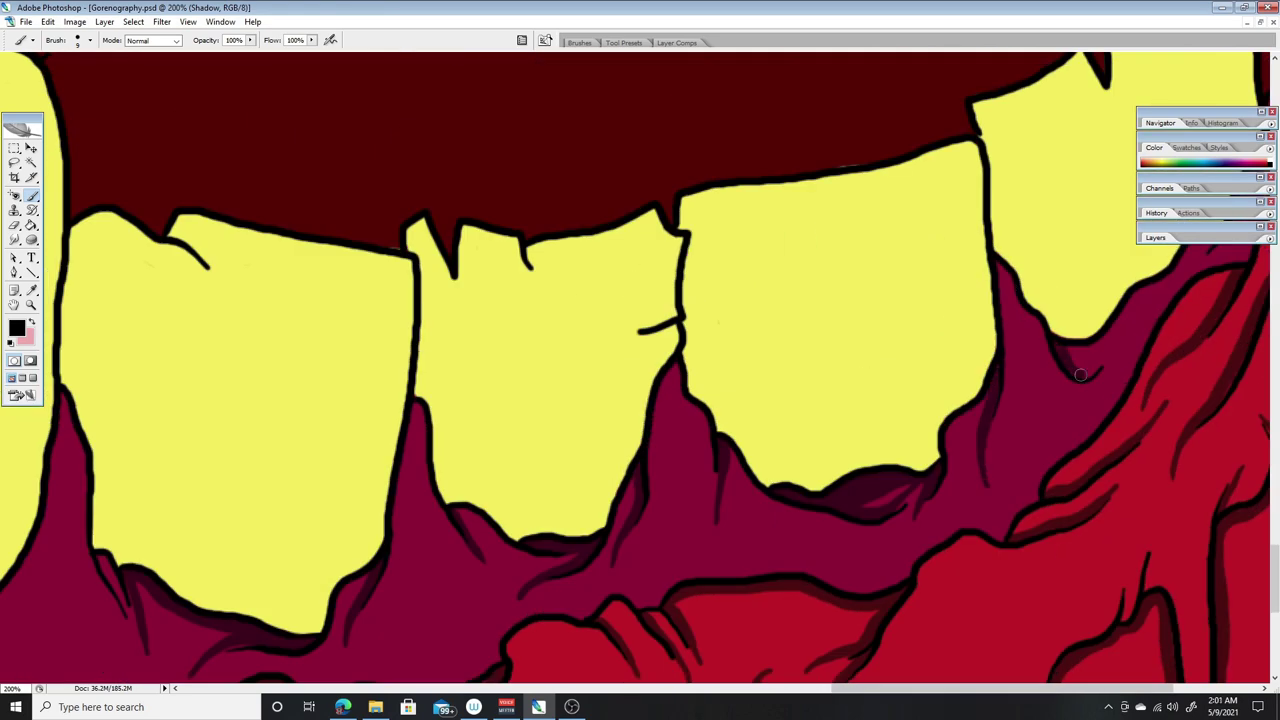
scroll(388, 471, "right", 5)
- Draw thin 3 px scratch lines across the upper and lower teeth
key("ctrl+minus")
key("ctrl+minus")
key("ctrl+minus")
key("ctrl+minus")
key("ctrl+minus")
key("ctrl+minus")
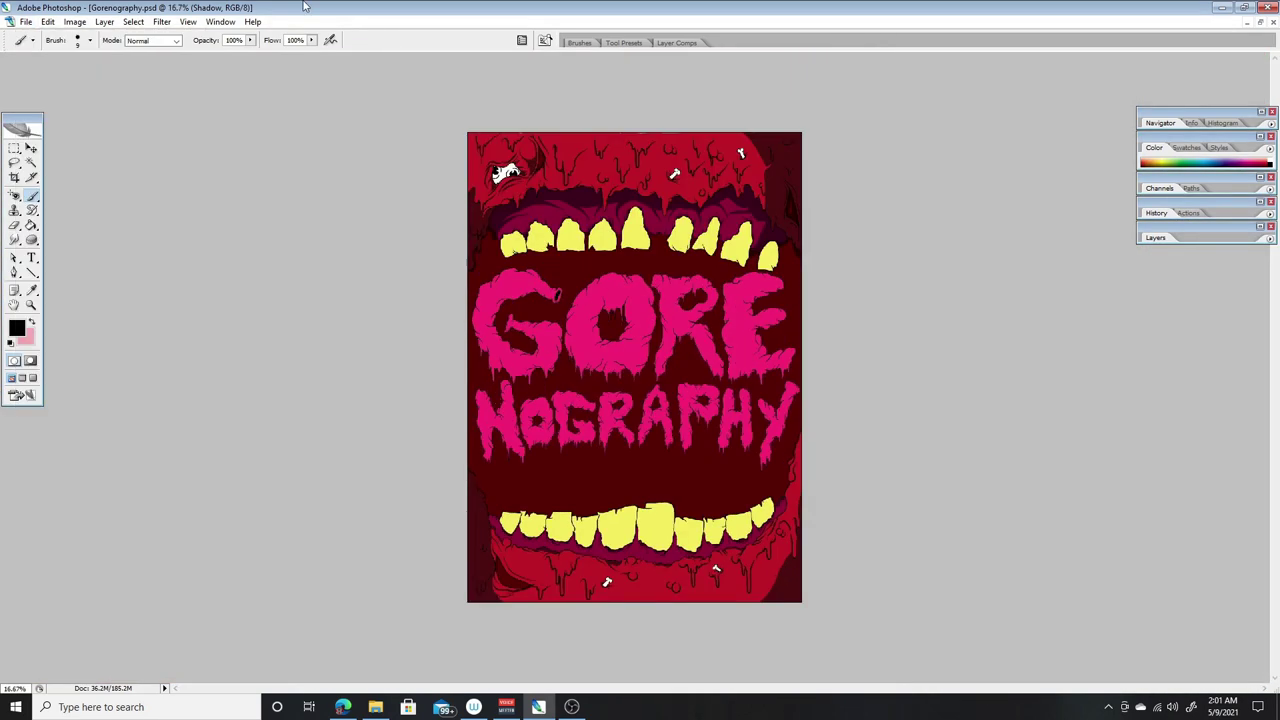
key("ctrl+plus")
key("ctrl+plus")
key("ctrl+plus")
key("ctrl+plus")
key("ctrl+plus")
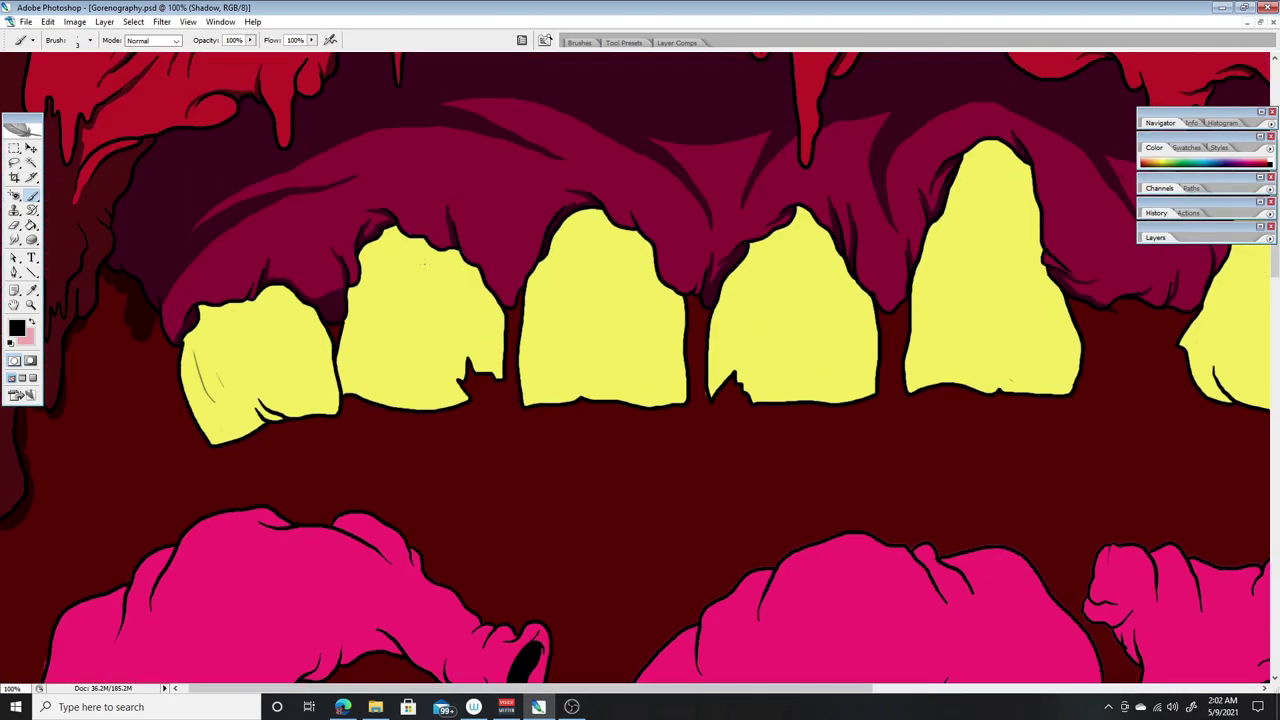
scroll(640, 360, "right", 5)
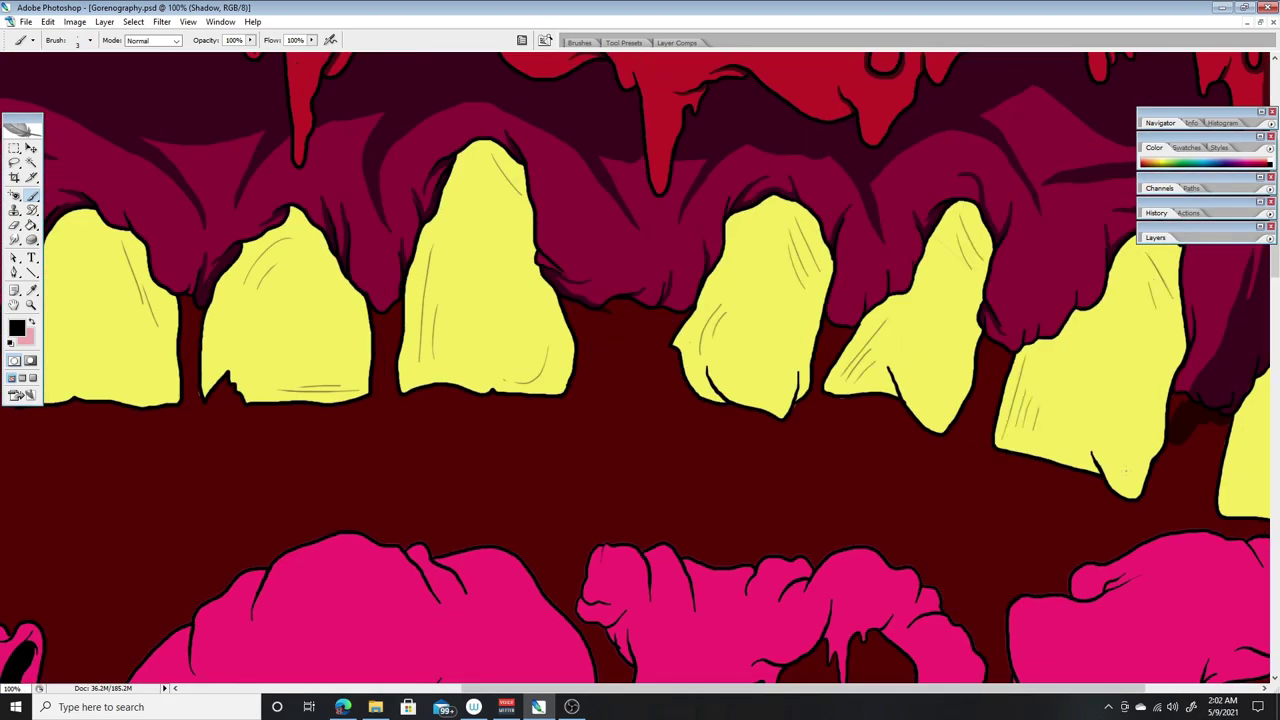
scroll(640, 360, "down", 10)
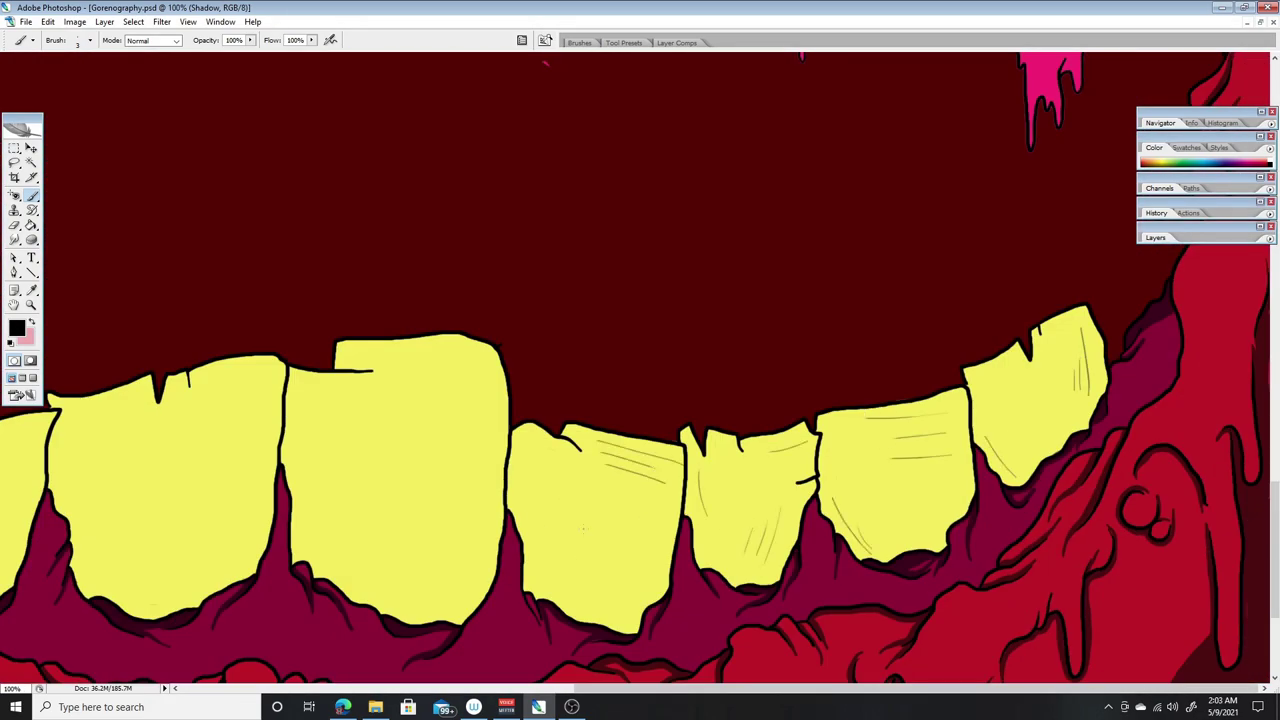
scroll(640, 360, "left", 5)
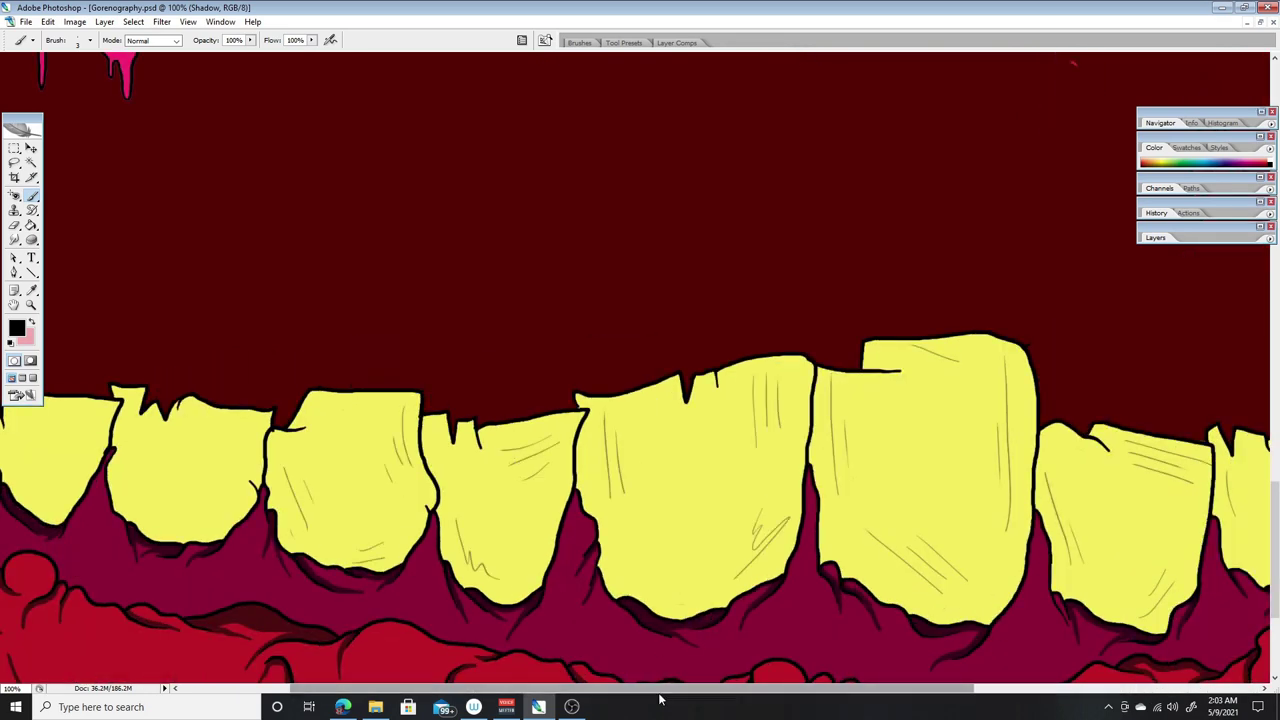
- Add fine 3 px texture lines to the gums and flesh around the upper and lower mouth
key("ctrl+minus")
key("ctrl+minus")
key("ctrl+minus")
key("ctrl+minus")
key("ctrl+plus")
key("ctrl+plus")
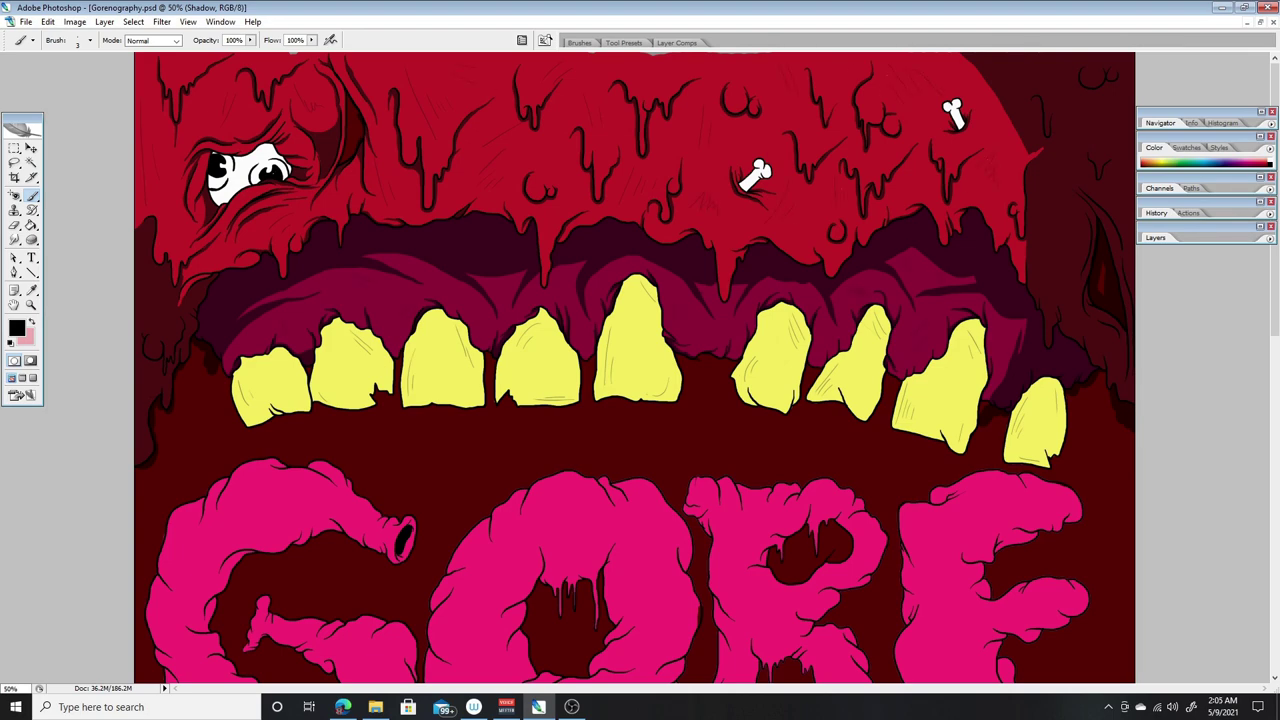
scroll(634, 368, "down", 10)
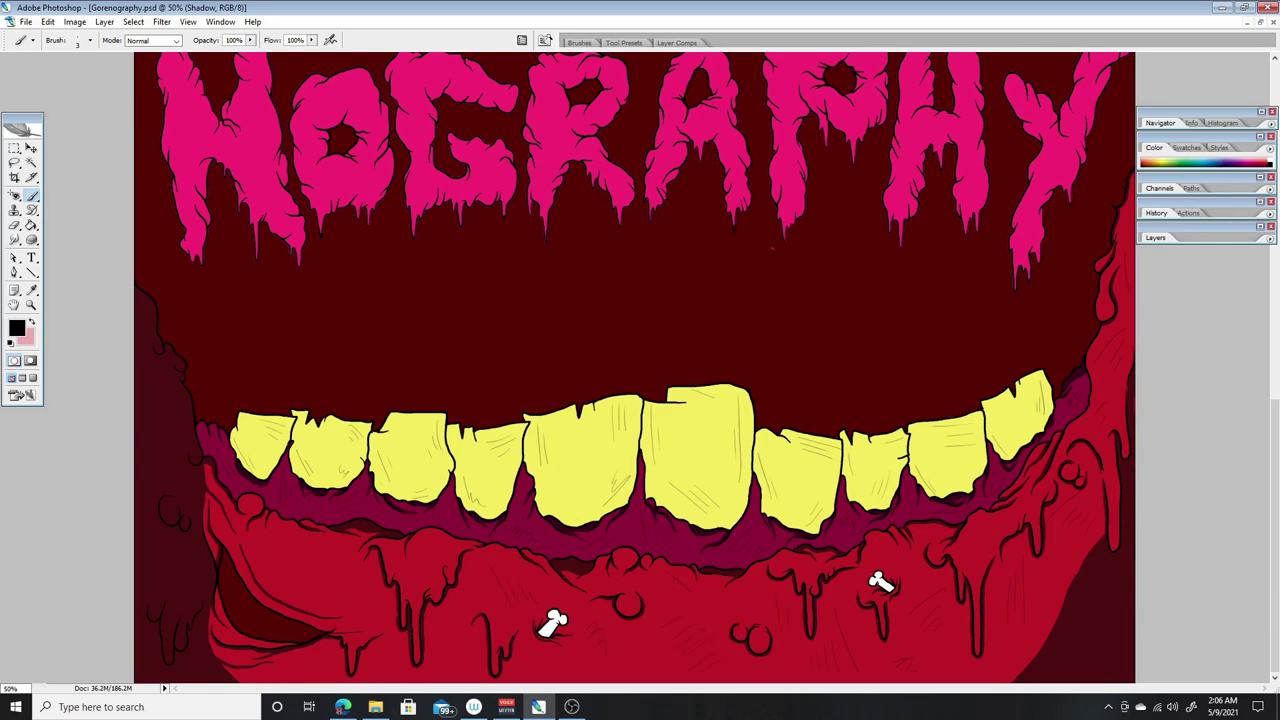
- Change the BG layer's Color Overlay to near-black and overlay the Gore font lettering with the flesh's red
key("ctrl+0")
left_click(104, 21)
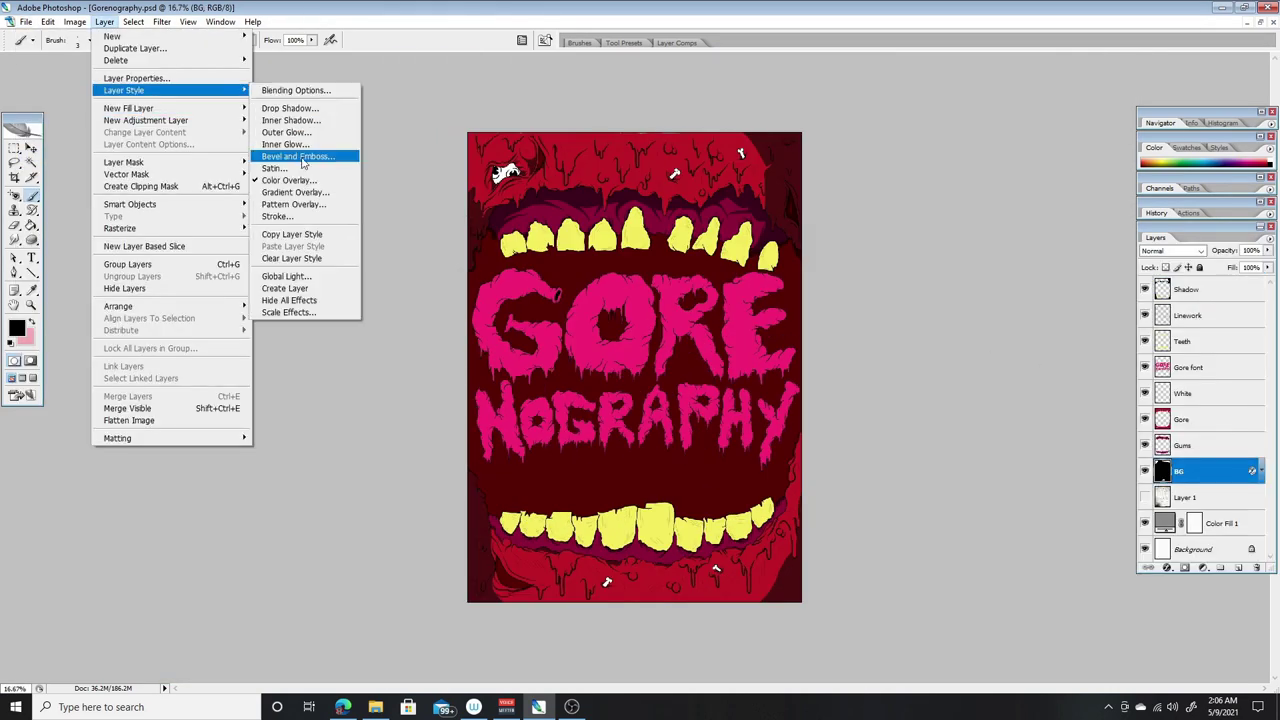
left_click(1120, 330)
left_click(993, 507)
type("255")
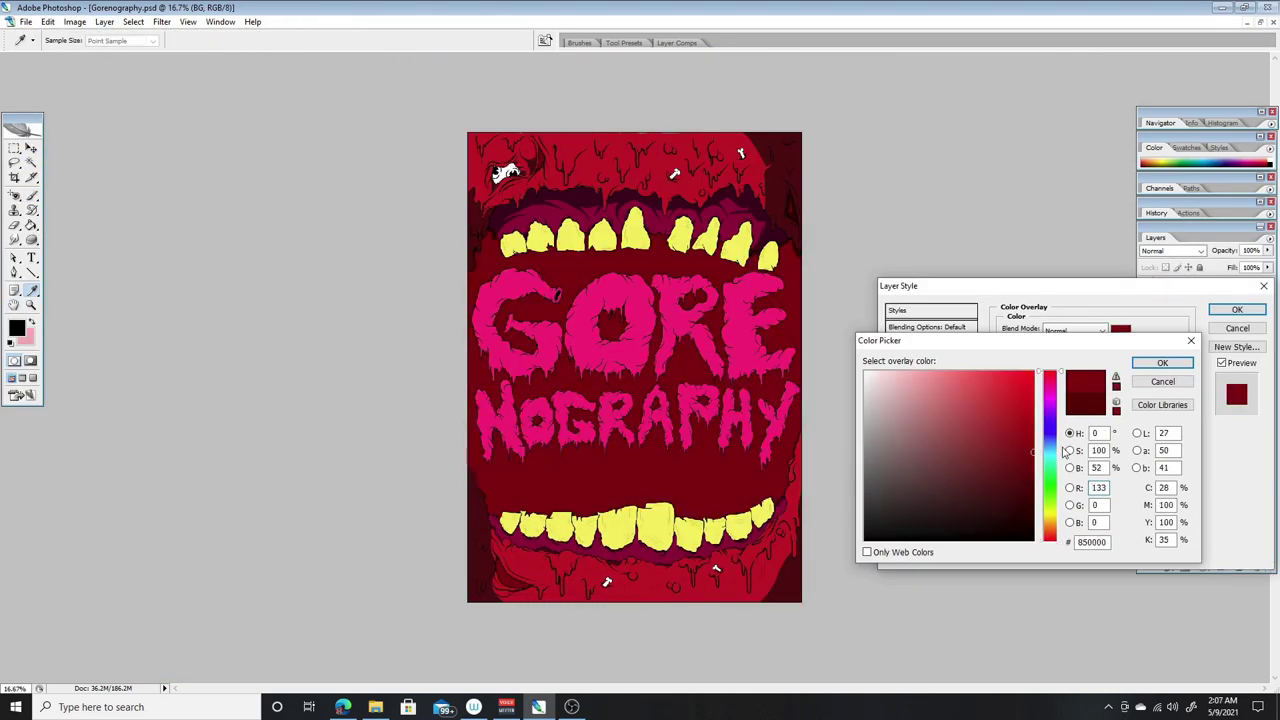
key("Return")
left_click(1120, 330)
left_click_drag(1049, 483, 1049, 372)
left_click(1020, 465)
key("Return")
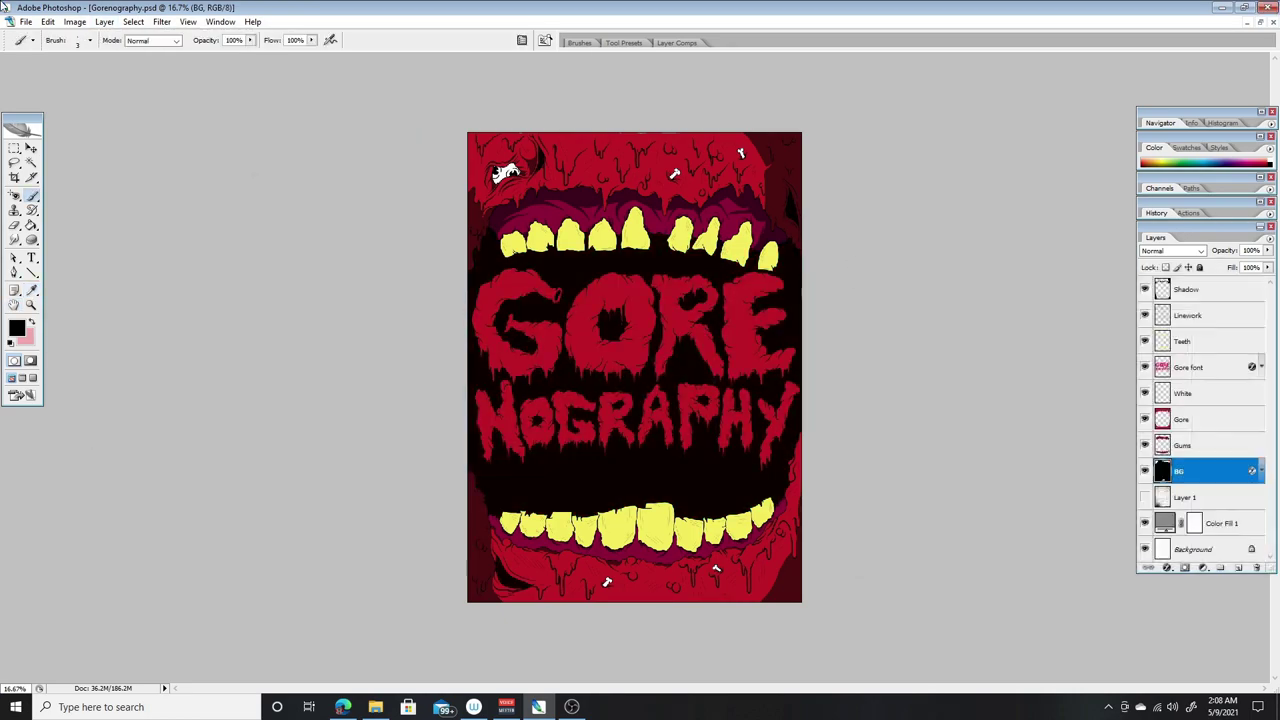
key("Return")
- Add the dark scratched texture as a layer above Shadow, enlarge it to 250% width and try blend modes on it
key("ctrl+o")
double_click(560, 263)
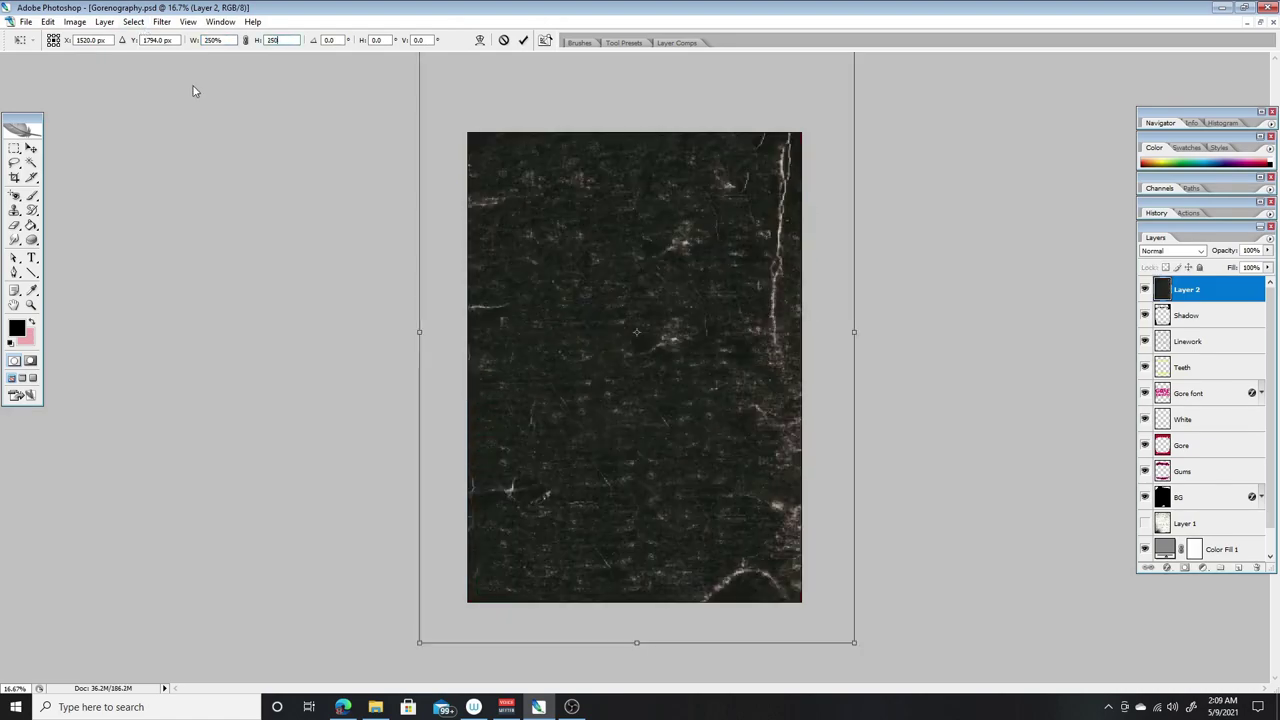
left_click(1170, 250)
key("Up")
key("Up")
key("Up")
left_click(47, 21)
key("Escape")
key("Down")
key("Up")
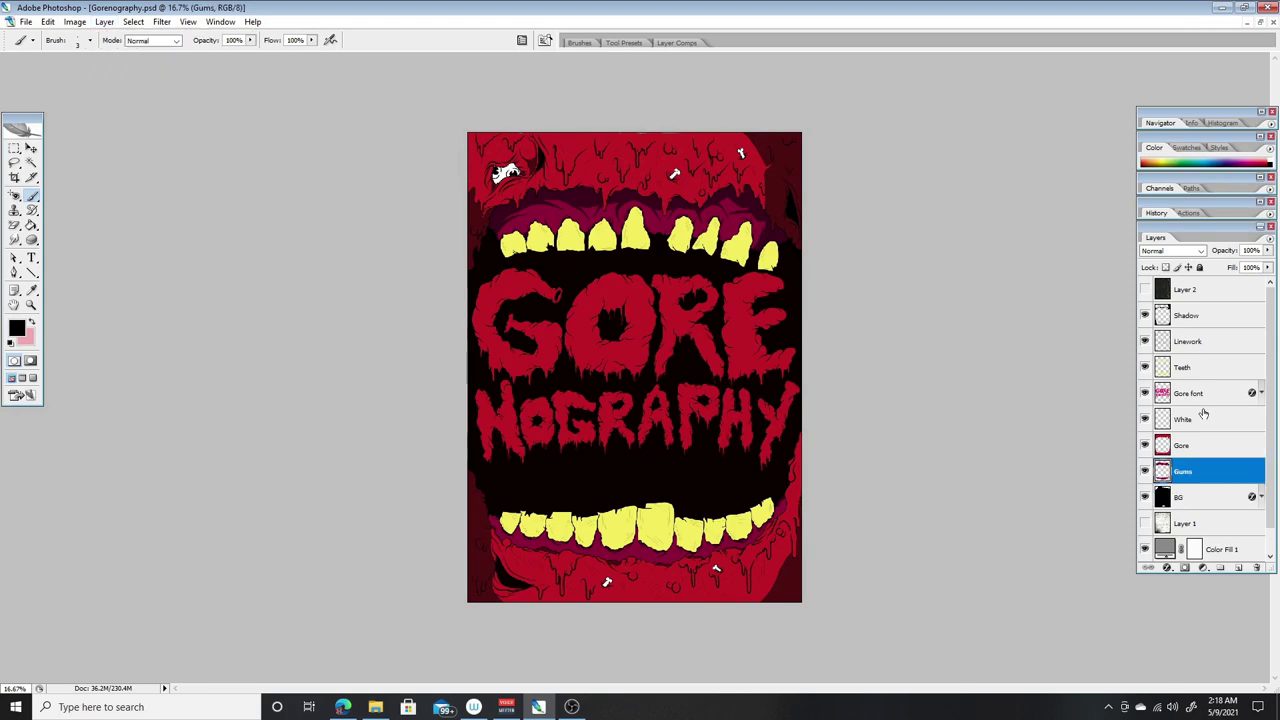
- Add a black glow around the title lettering and change the BG layer's Color Overlay to dark navy
double_click(1210, 471)
left_click(1010, 357)
left_click(1162, 381)
left_click(928, 457)
left_click(1120, 329)
left_click(1040, 455)
left_click(962, 528)
left_click(1162, 362)
left_click(1237, 309)
- Try adding a new layer named BG2 above the BG layer
left_click(104, 21)
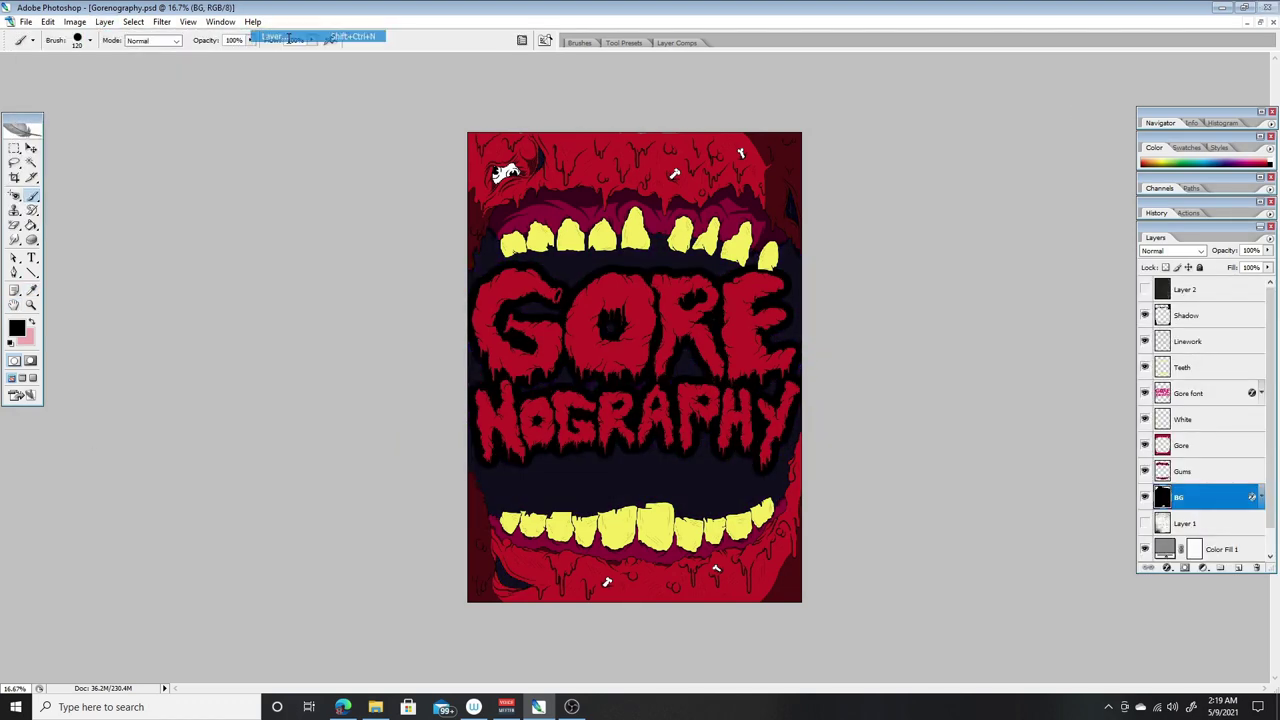
left_click(266, 280)
key("ctrl+equal")
key("ctrl+e")
key("e")
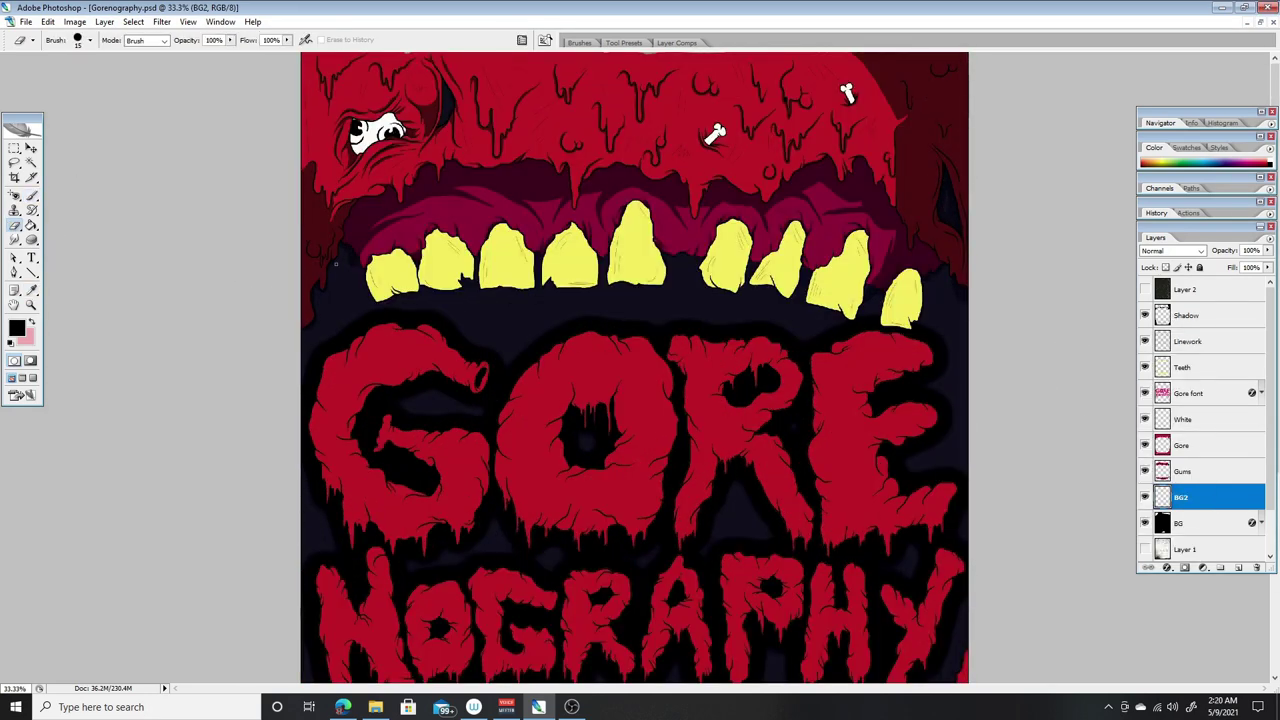
- Clean up the Shadow layer's spill over the mouth background beside the upper drips and teeth with a 15 px eraser
key("ctrl+equal")
key("ctrl+equal")
key("ctrl+equal")
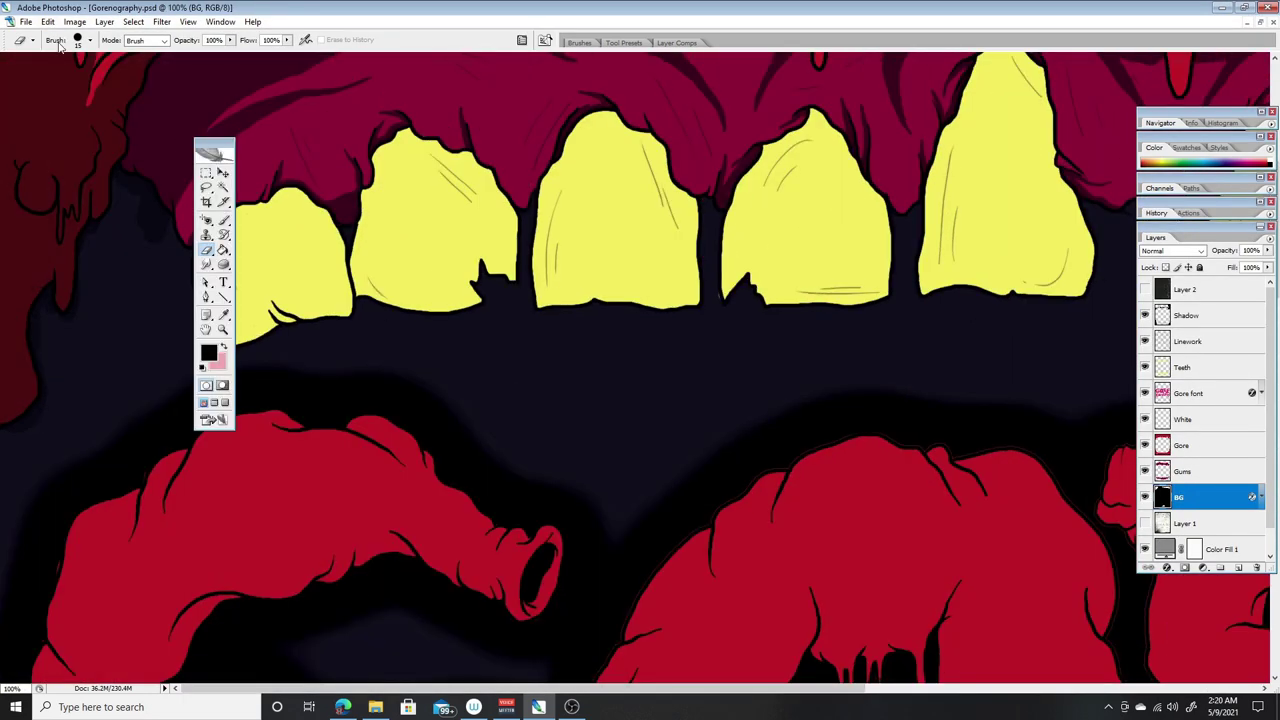
left_click(1187, 315)
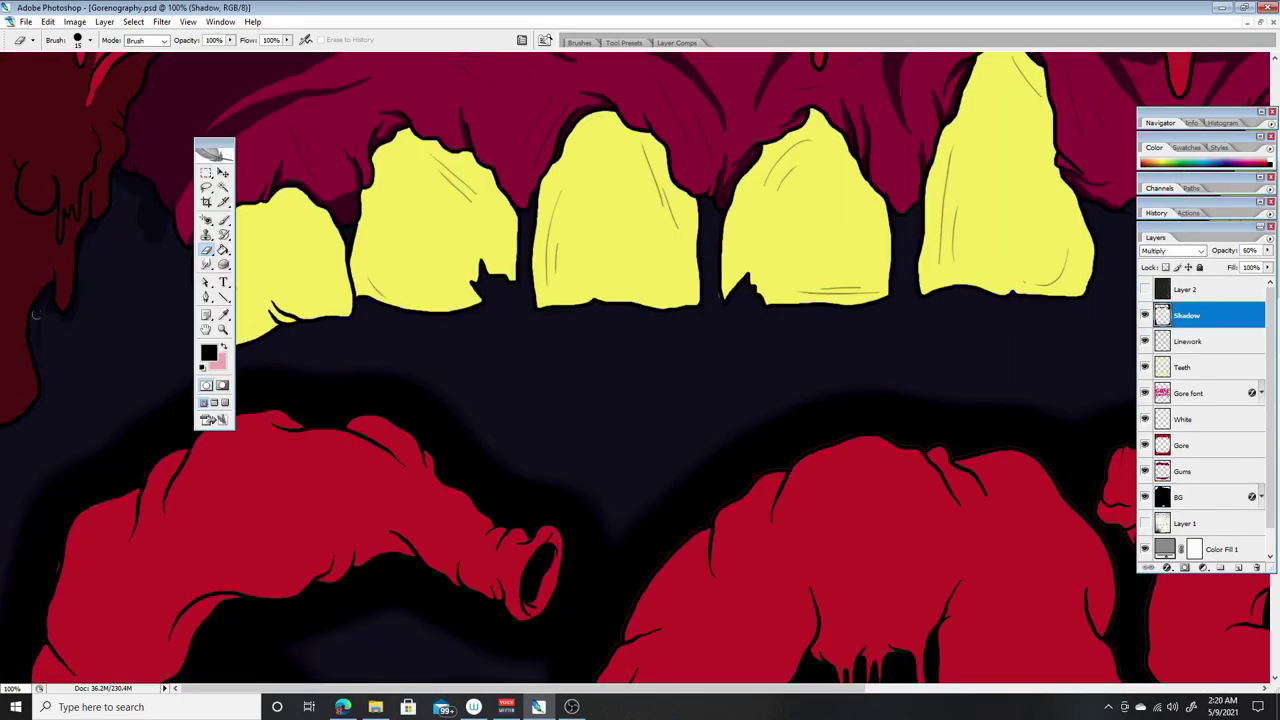
key("b")
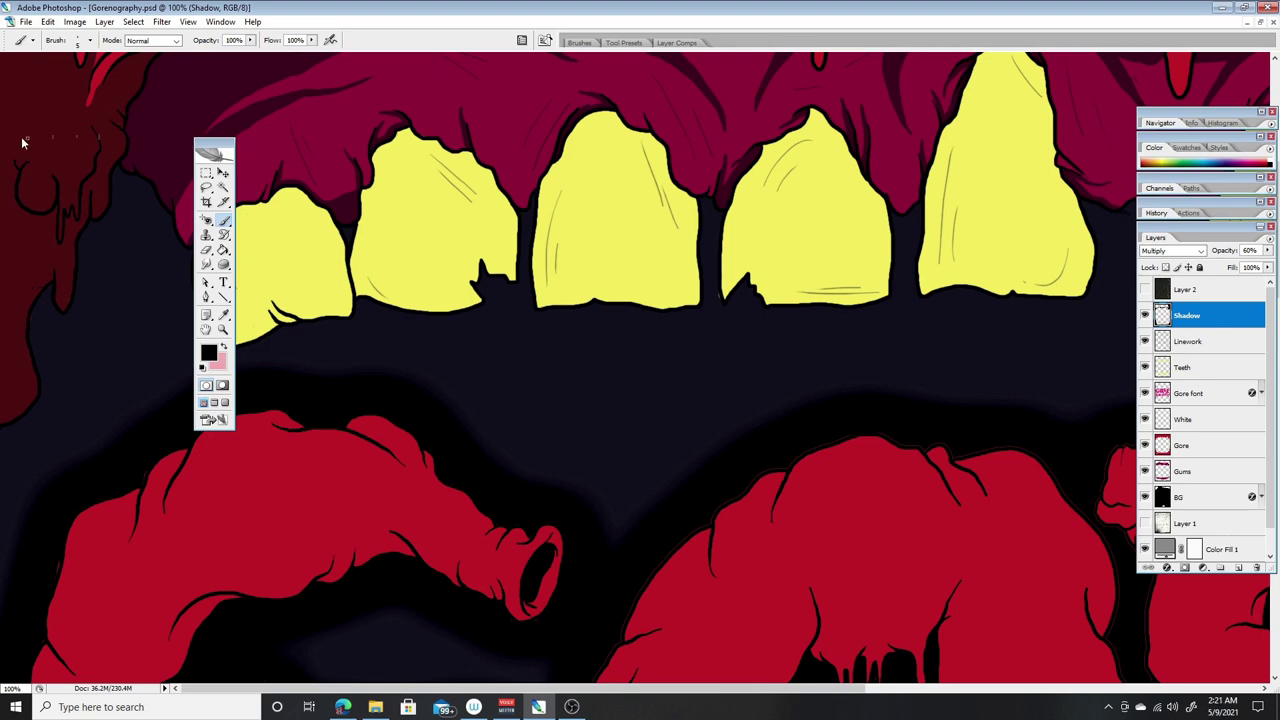
left_click_drag(196, 145, 4, 142)
scroll(600, 370, "right", 5)
key("e")
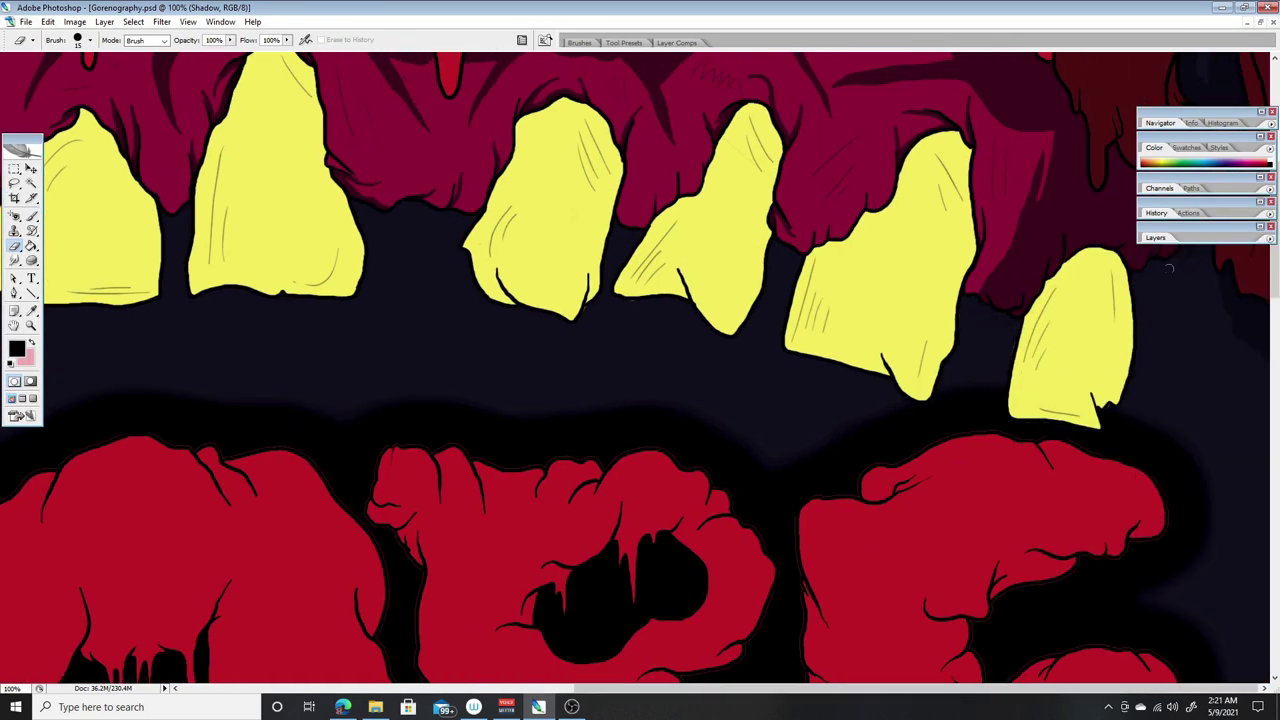
scroll(997, 345, "up", 2)
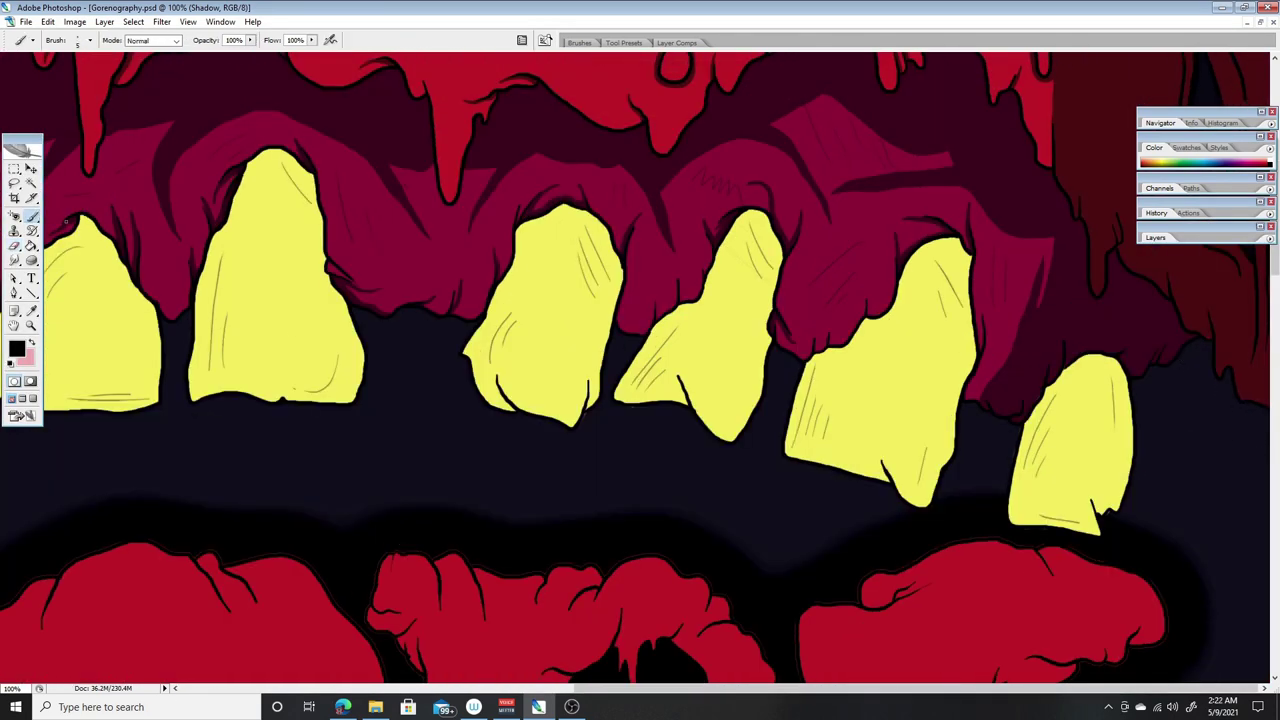
- Add a BG2 layer above BG and paint a black border along the mouth's right edge with a 32 px brush
left_click(31, 216)
left_click(1155, 237)
left_click(1200, 573)
left_click(1155, 237)
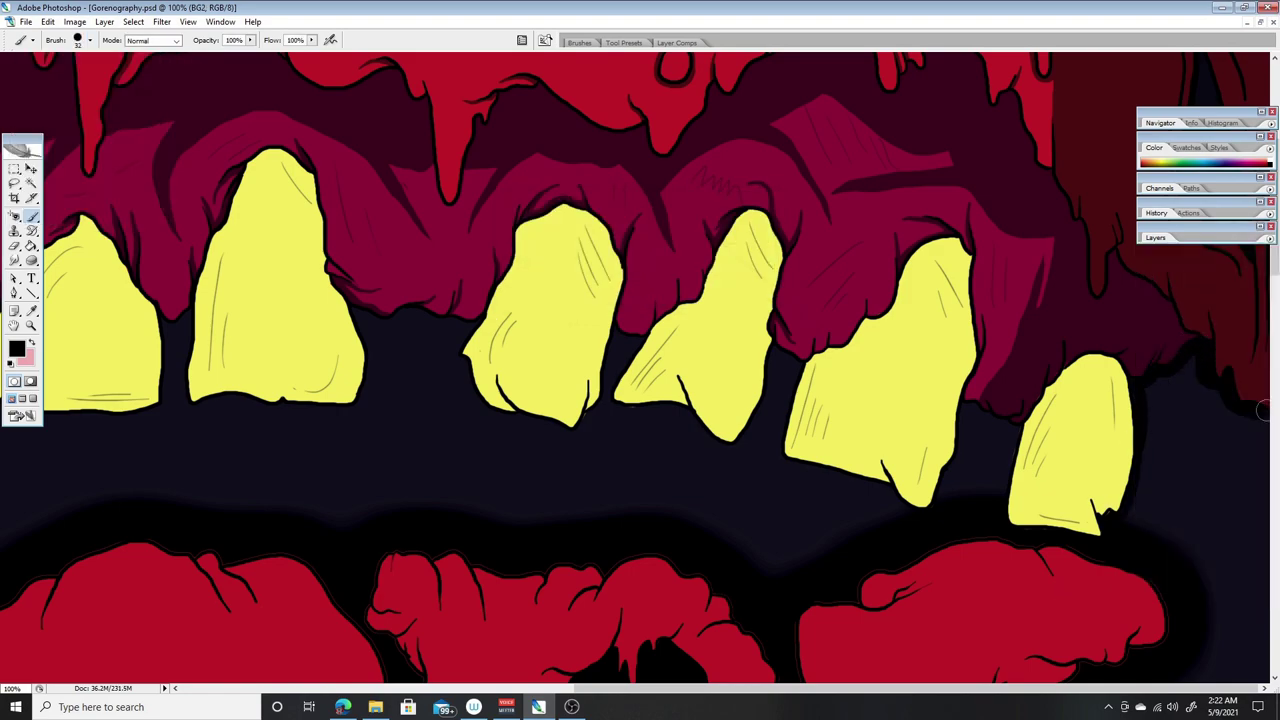
scroll(1229, 390, "down", 15)
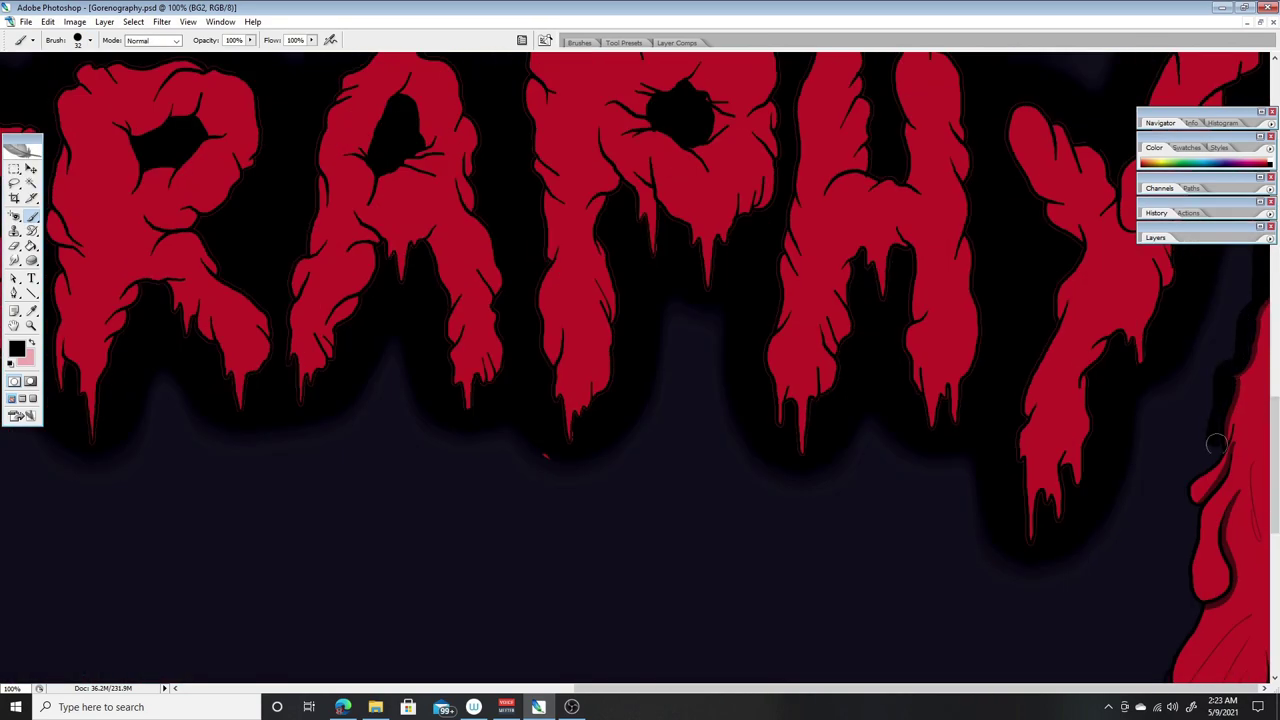
- Continue the black 32 px border along the tops of the lower teeth and up the mouth's left side
scroll(1222, 404, "down", 6)
scroll(560, 548, "left", 15)
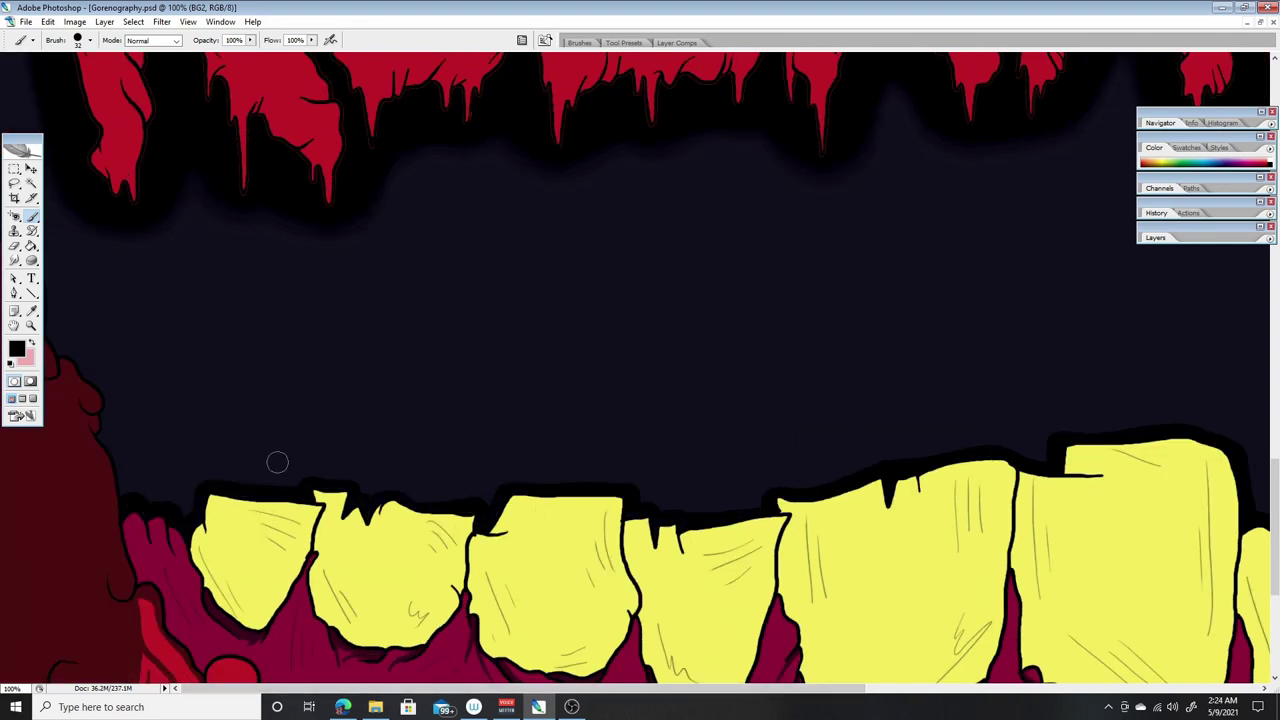
scroll(40, 490, "up", 10)
left_click_drag(22, 147, 362, 134)
scroll(5, 252, "up", 8)
scroll(5, 252, "down", 15)
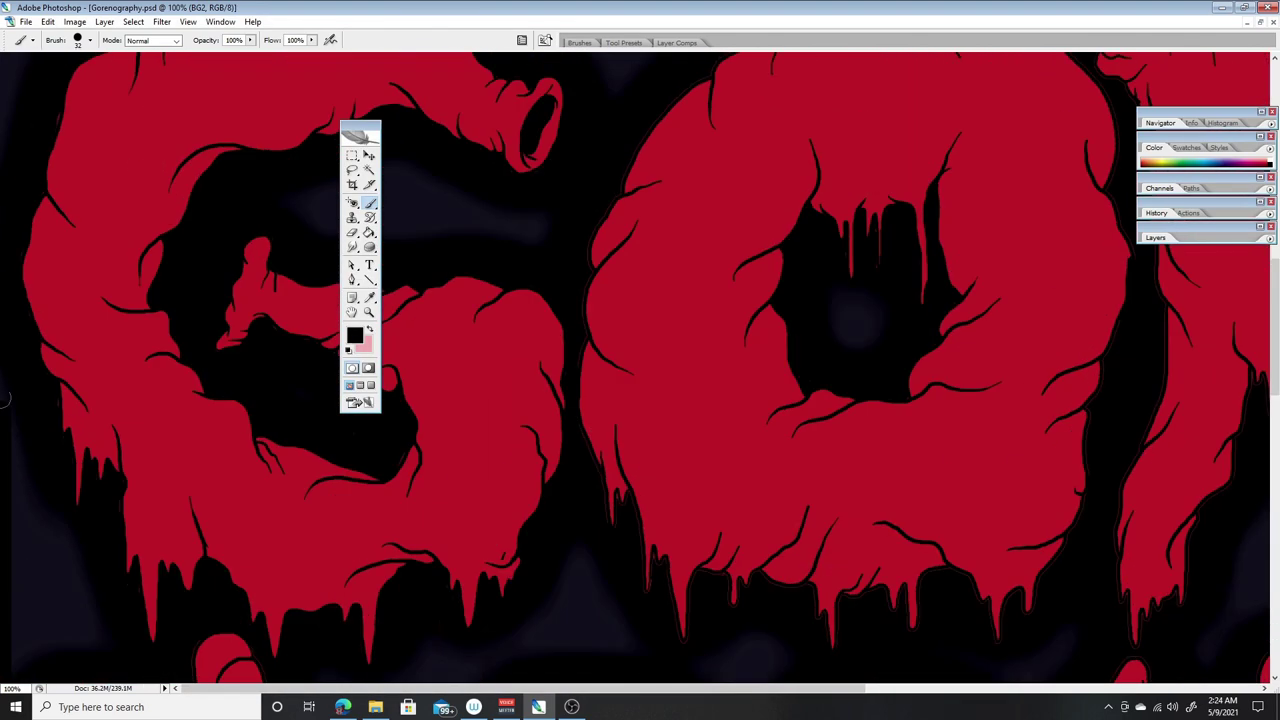
- Paint the black border along the upper teeth and gums from left to right
scroll(33, 128, "up", 6)
left_click_drag(355, 128, 22, 134)
mouse_move(716, 305)
left_mouse_down()
mouse_move(925, 305)
mouse_move(1110, 390)
left_mouse_up()
scroll(1110, 390, "right", 10)
mouse_move(750, 325)
left_mouse_down()
mouse_move(870, 435)
mouse_move(1147, 397)
left_mouse_up()
key("ctrl+minus")
key("ctrl+minus")
key("ctrl+minus")
key("ctrl+minus")
key("ctrl+minus")
key("ctrl+plus")
scroll(469, 178, "down", 5)
key("ctrl+minus")
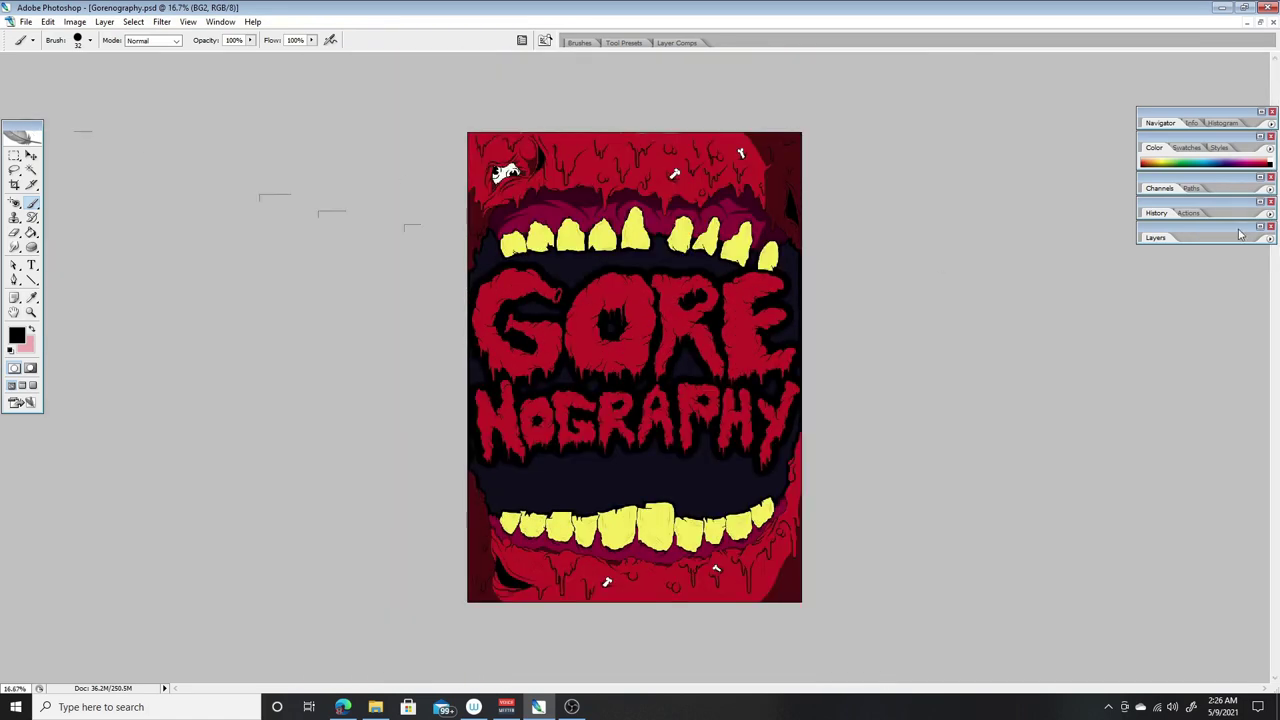
- Add a new layer directly above BG and test a large 2500 px textured brush on it
key("F7")
left_click(89, 40)
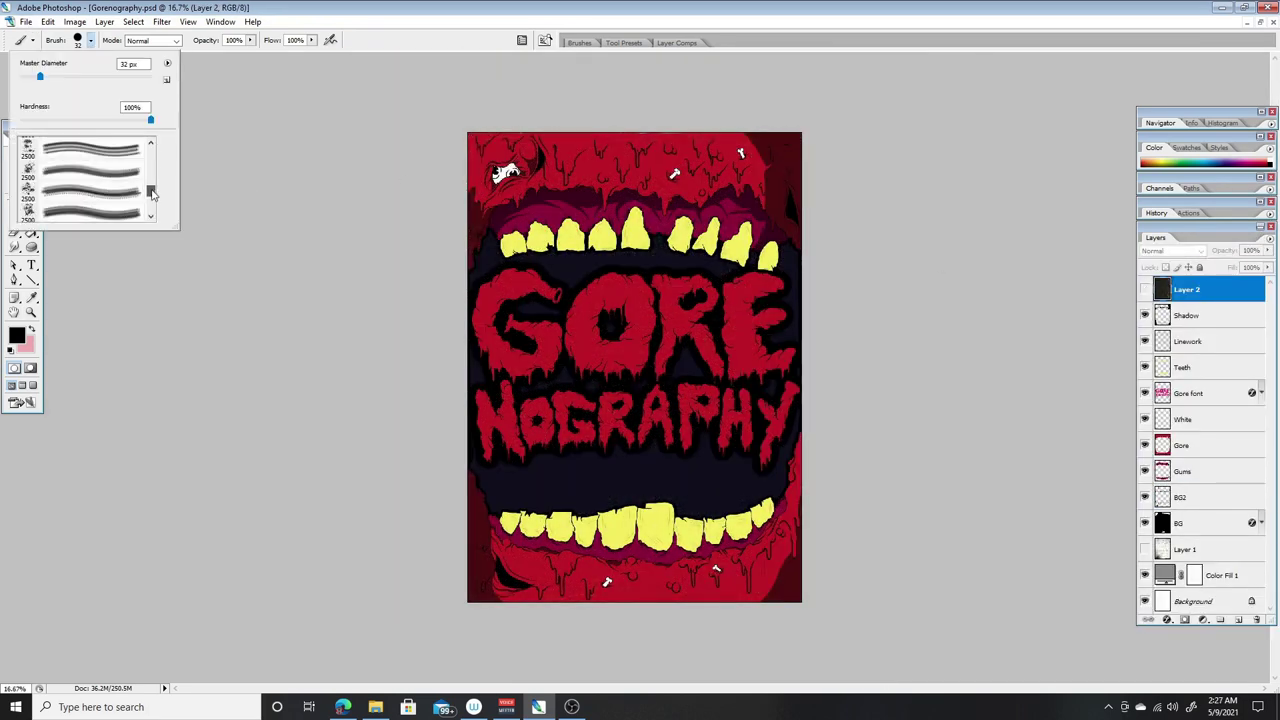
left_click(104, 21)
mouse_move(112, 36)
left_click(270, 36)
left_click(89, 40)
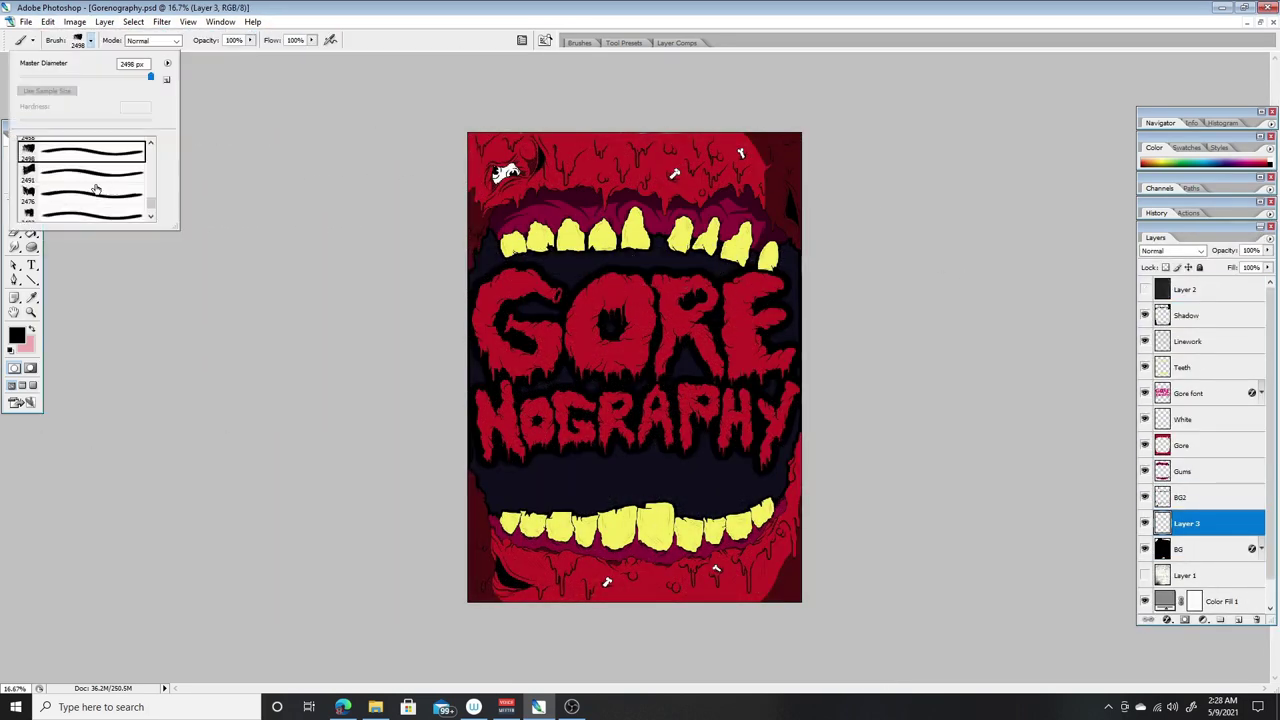
left_click(89, 40)
left_click(620, 380)
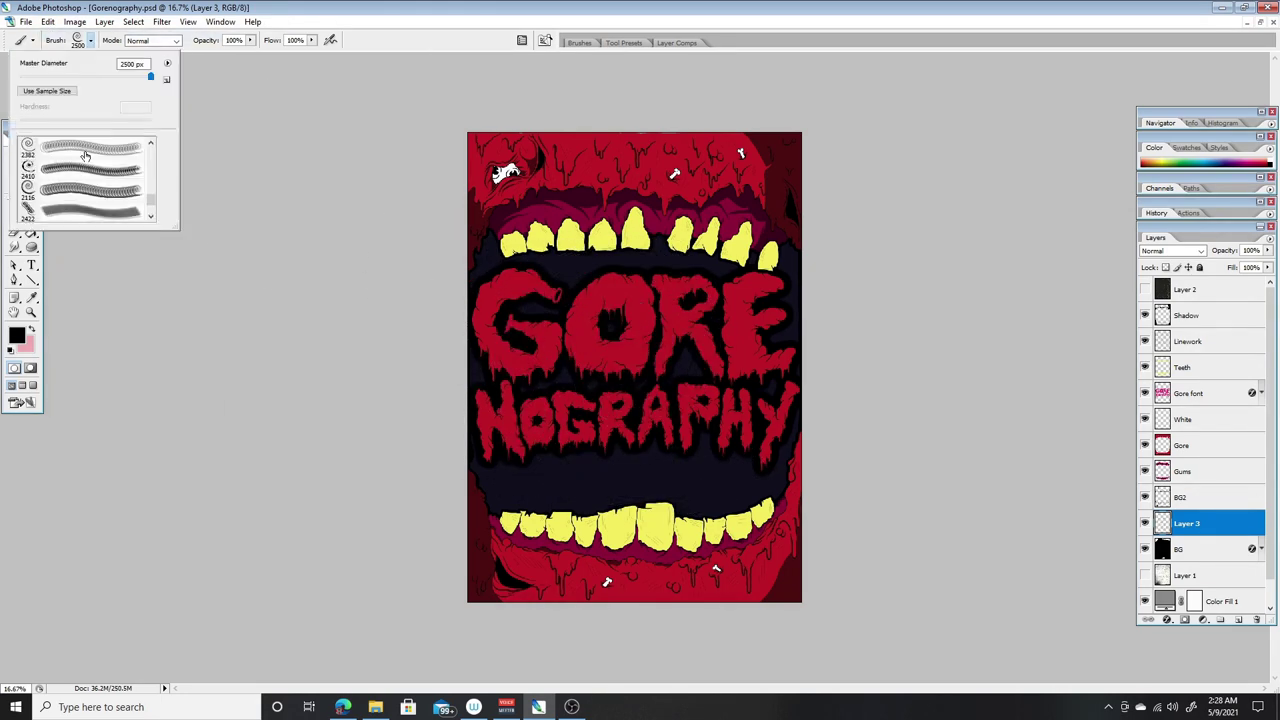
- Stamp black streak texture over the mouth background and apply a Free Transform with its width set to 40%
left_click(47, 21)
left_click(243, 257)
key("Escape")
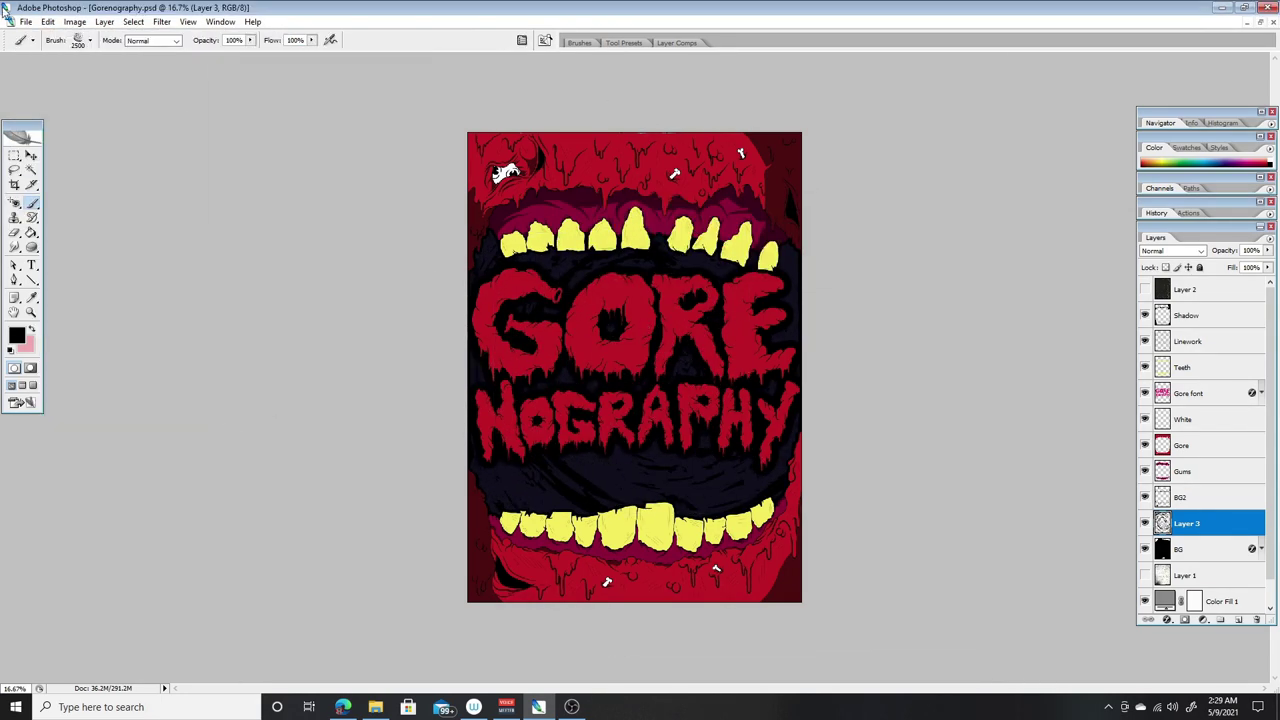
left_click(47, 21)
left_click(89, 40)
key("ctrl+t")
left_click(220, 40)
type("40")
key("Return")
key("Return")
- Change the BG layer's Color Overlay to a very dark red and recolour the title lettering in the gums' purple
key("ctrl+plus")
double_click(1251, 548)
left_click(1120, 330)
left_click(1008, 513)
key("ctrl+minus")
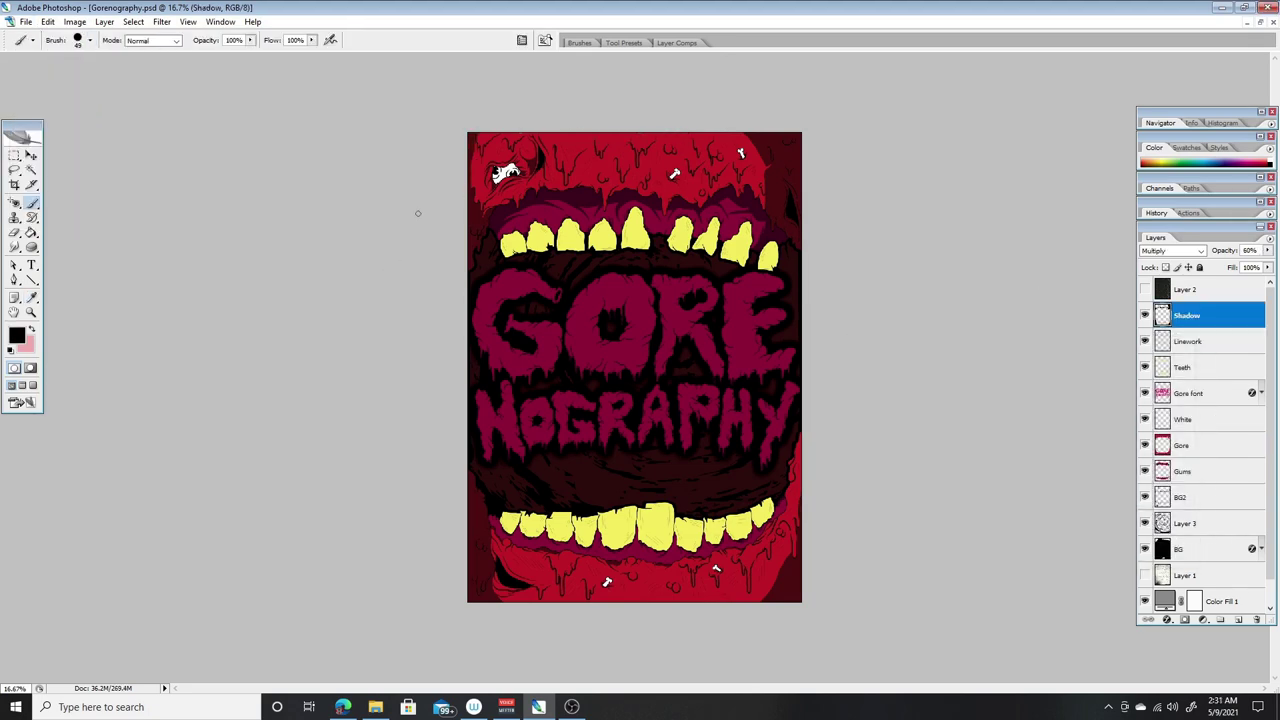
- Lower the Shadow layer's opacity to 40% and draw thin 5 px fold lines over the title lettering
left_click(88, 40)
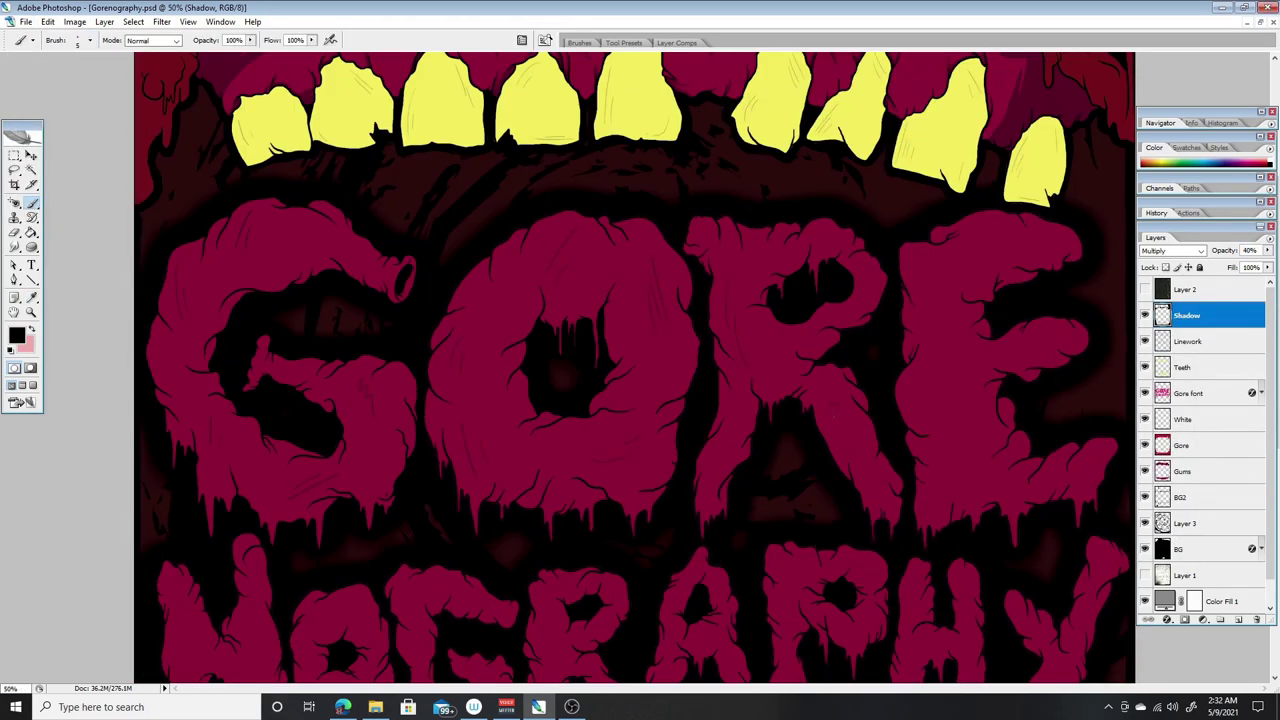
scroll(635, 368, "down", 3)
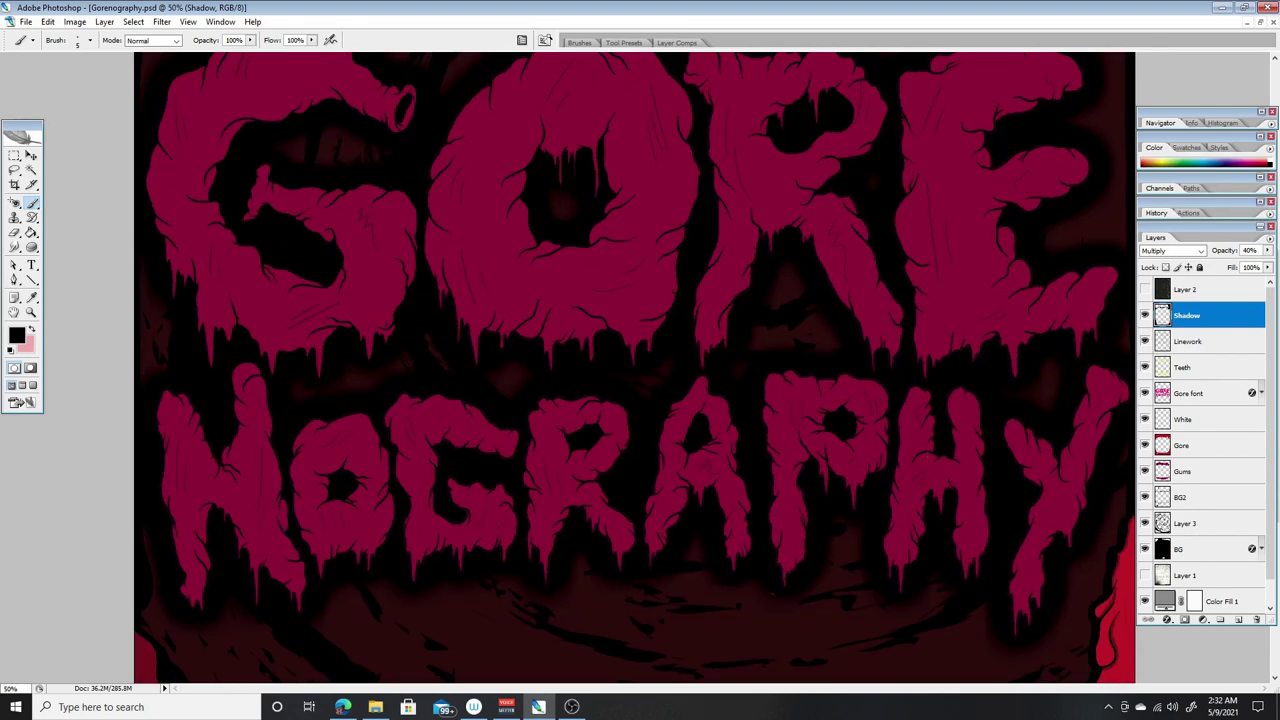